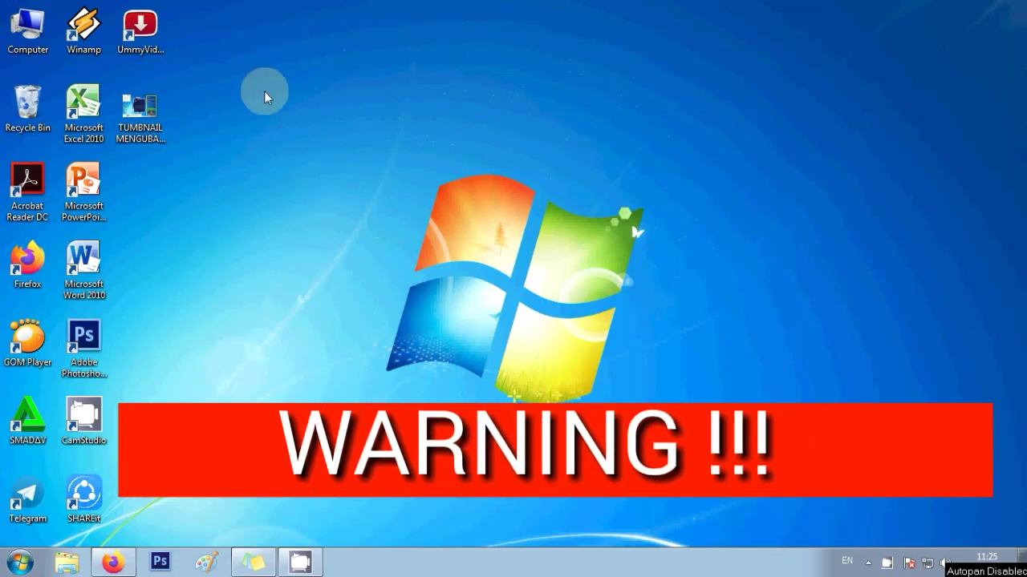
pyautogui.click(148, 111)
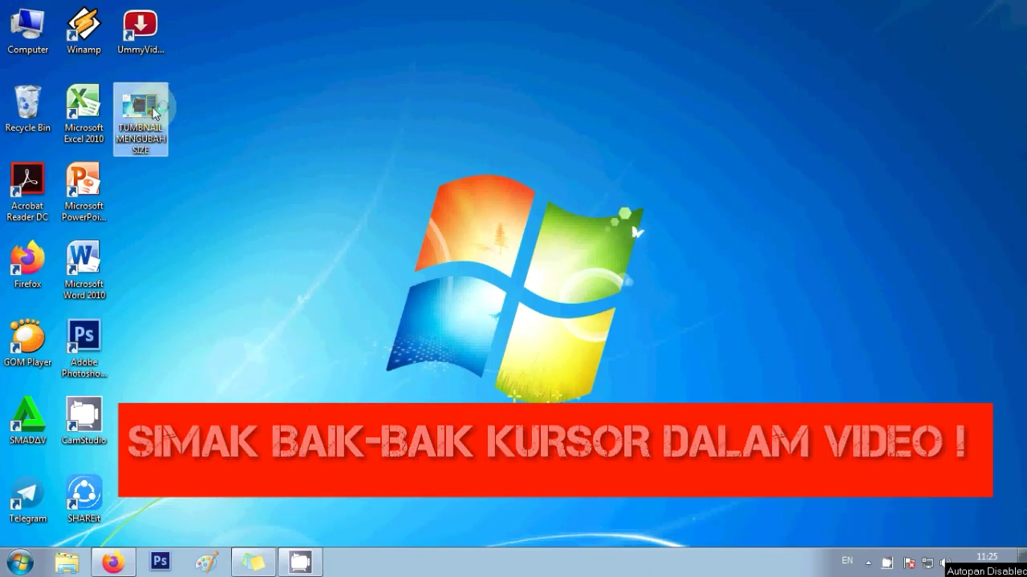
pyautogui.doubleClick(152, 112)
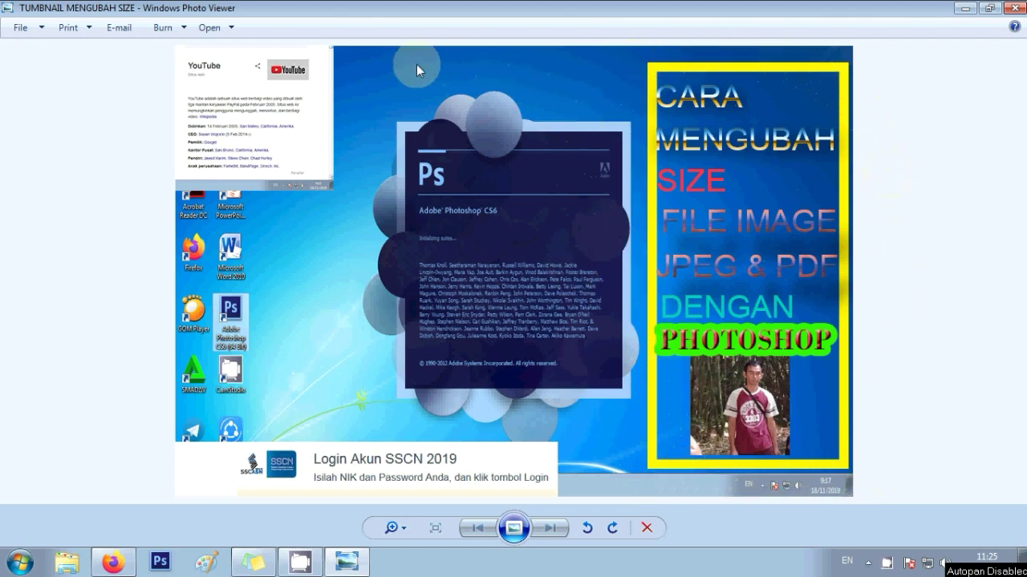
pyautogui.click(1021, 8)
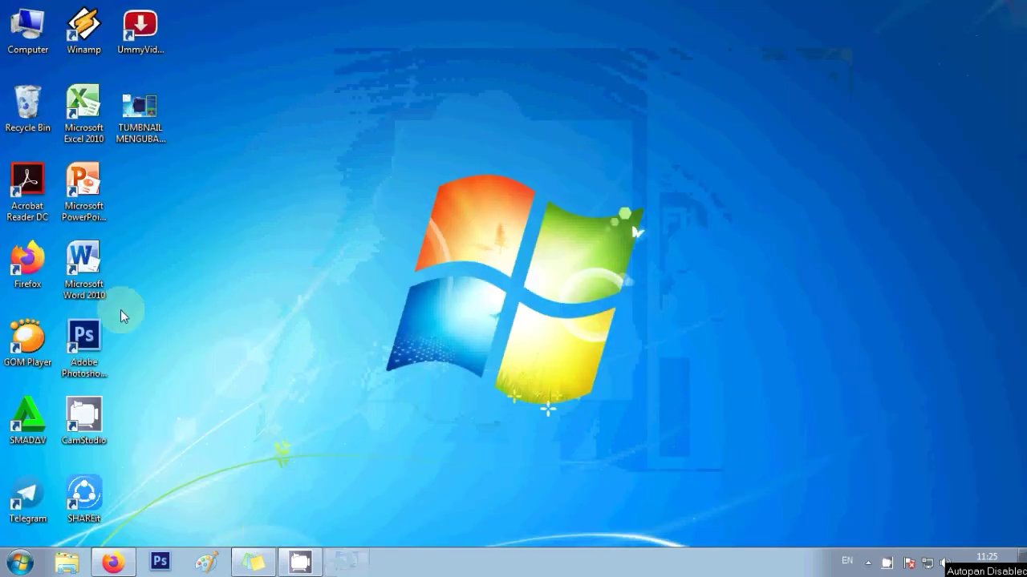
# - Launch Adobe Photoshop CS6 from its desktop shortcut
pyautogui.click(85, 339)
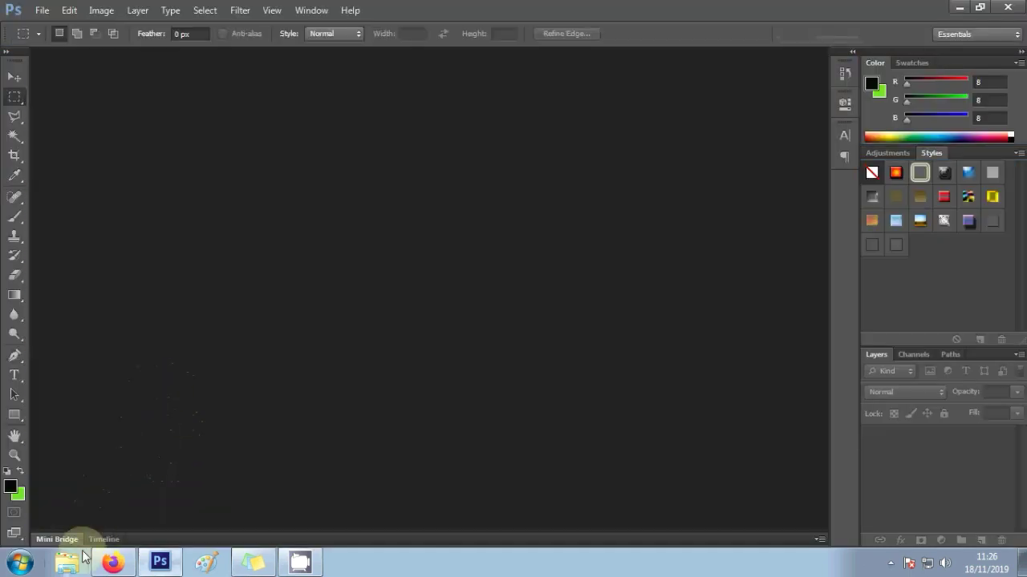
# - Browse Removable Disk (E:) to the Smad-Lock > FOTO > FOTO FAMILY IWAN folder
pyautogui.click(70, 567)
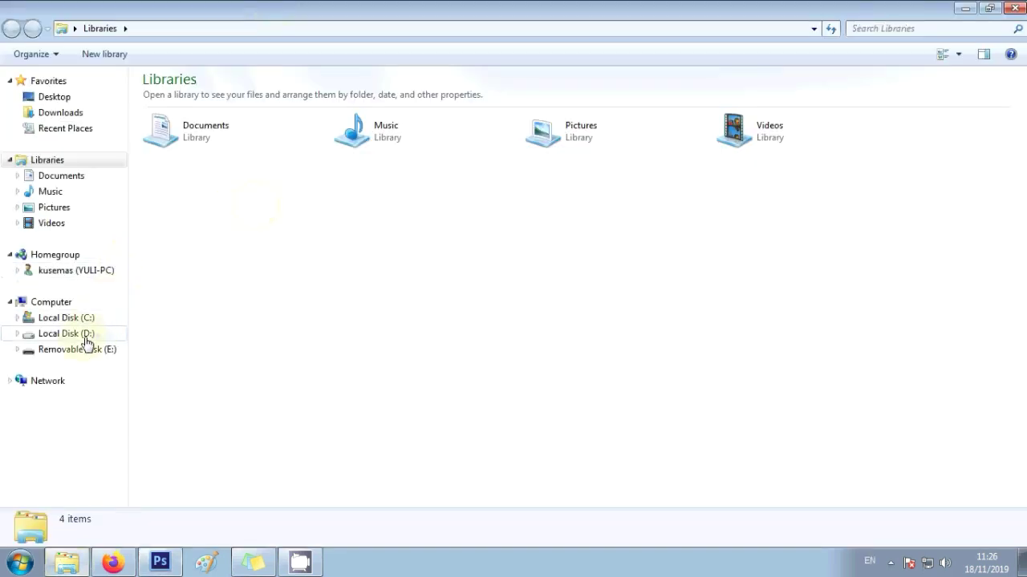
pyautogui.click(79, 352)
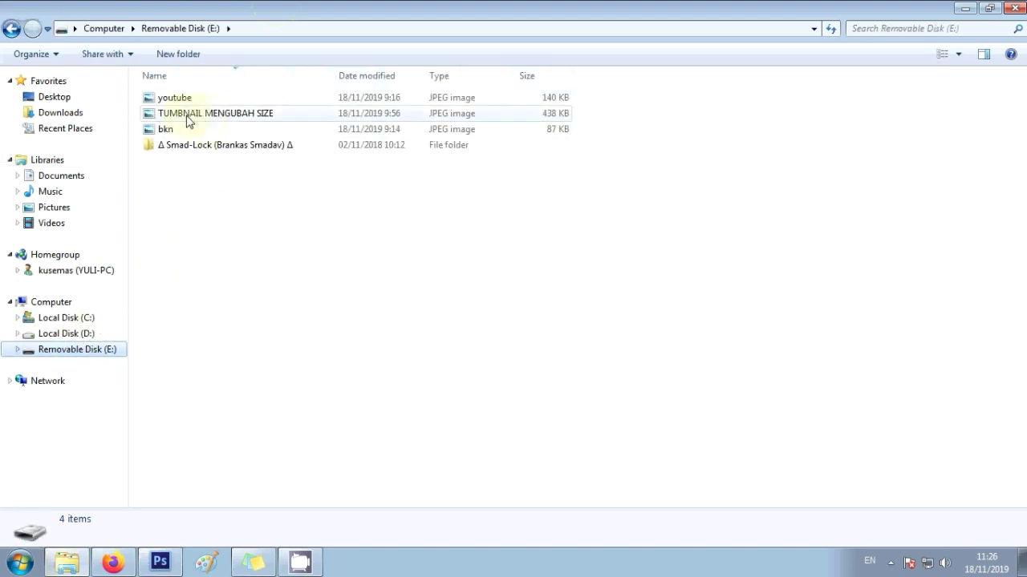
pyautogui.doubleClick(175, 150)
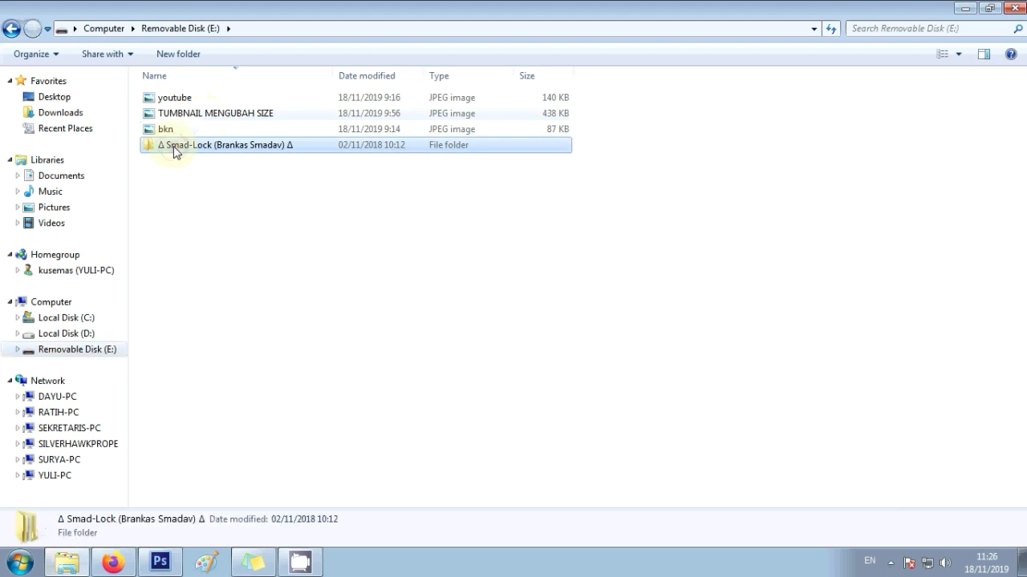
pyautogui.doubleClick(182, 114)
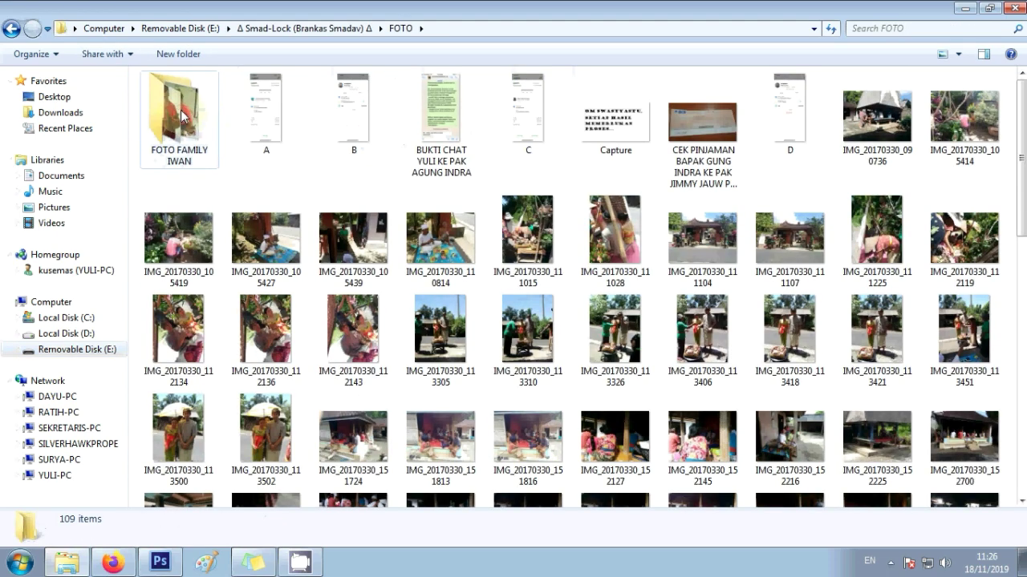
pyautogui.doubleClick(180, 112)
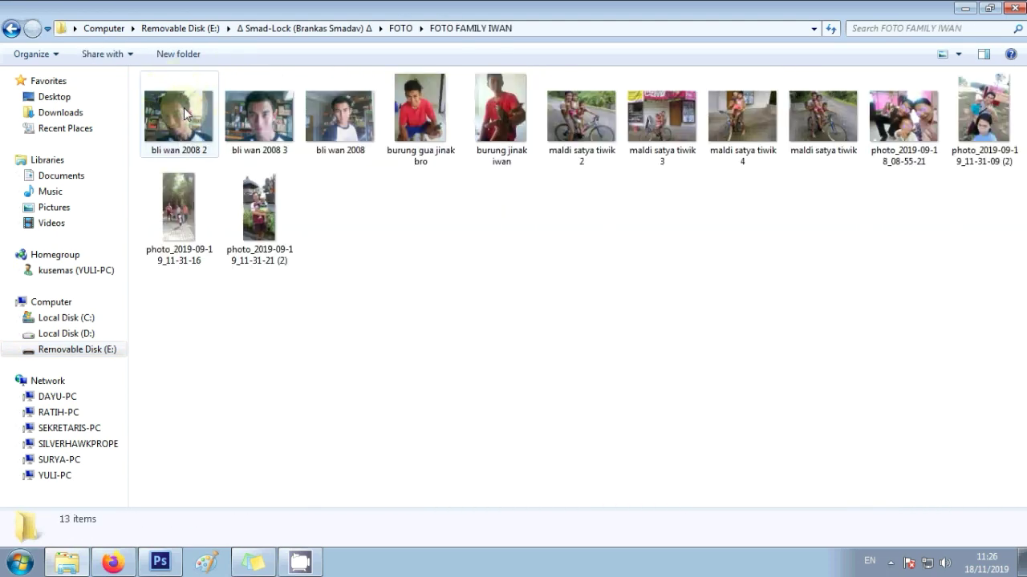
# - Drag the photo 'bli wan 2008 3' into Photoshop to open it
pyautogui.click(262, 119)
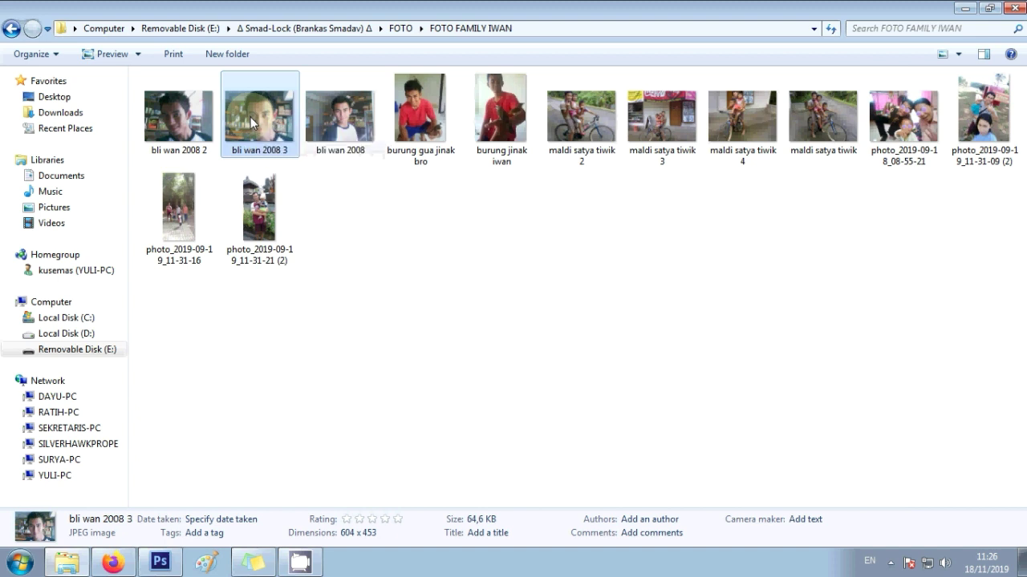
pyautogui.rightClick(250, 118)
pyautogui.moveTo(251, 104); pyautogui.dragTo(294, 543)
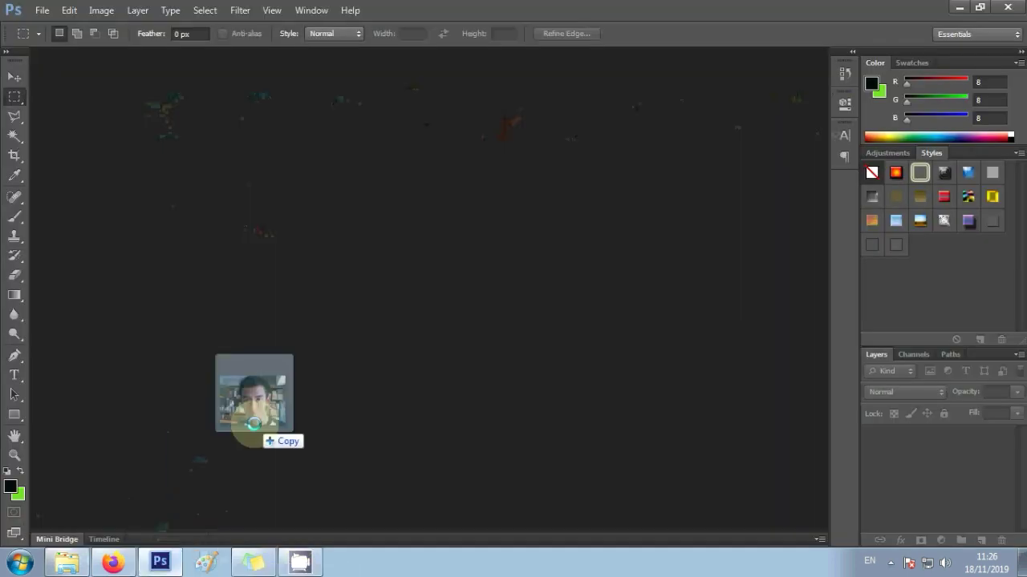
pyautogui.moveTo(294, 543); pyautogui.dragTo(344, 264)
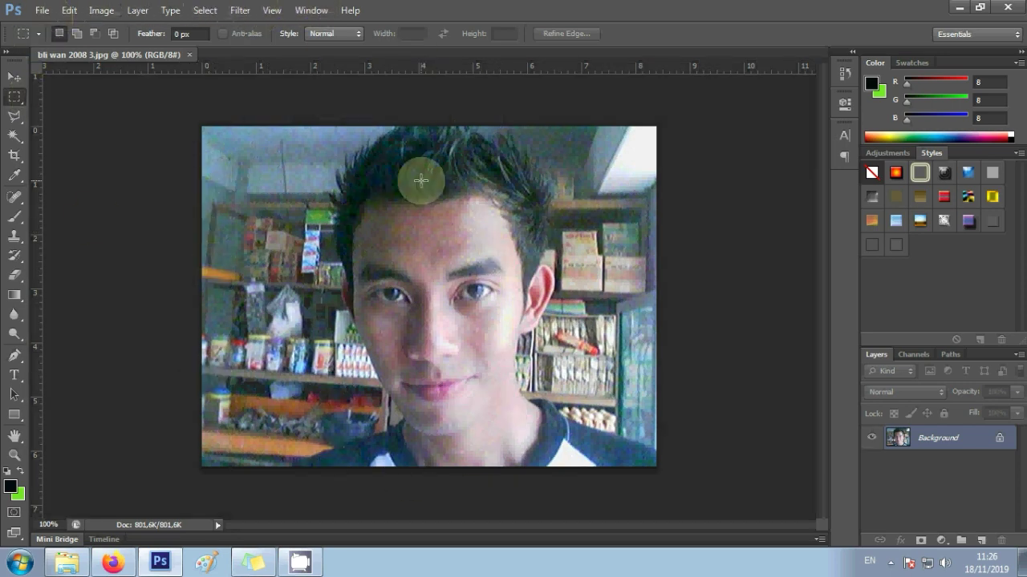
# - Open Image > Image Size, showing the photo at 604 × 453 pixels, 72 pixels/inch
pyautogui.click(38, 11)
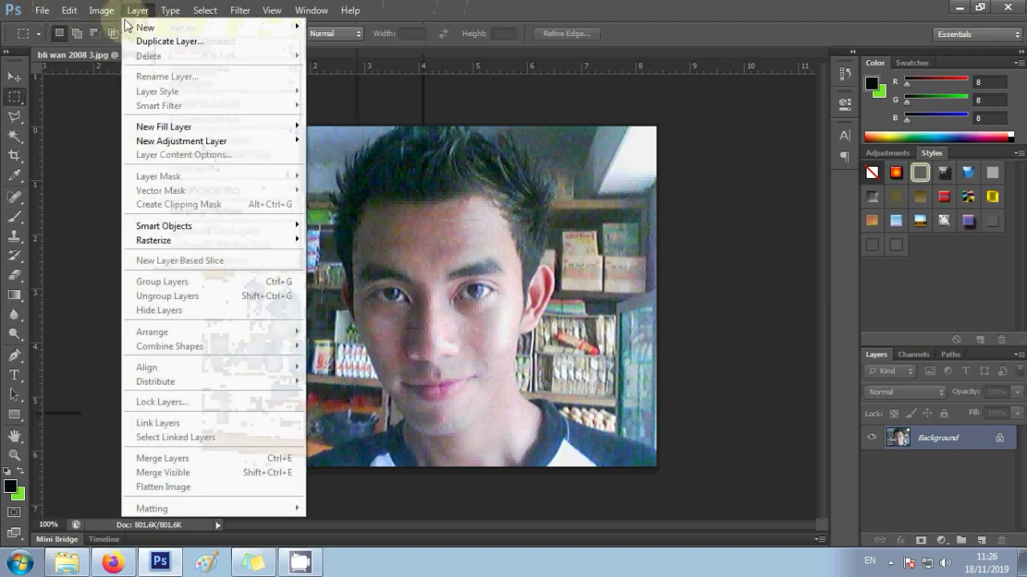
pyautogui.click(477, 7)
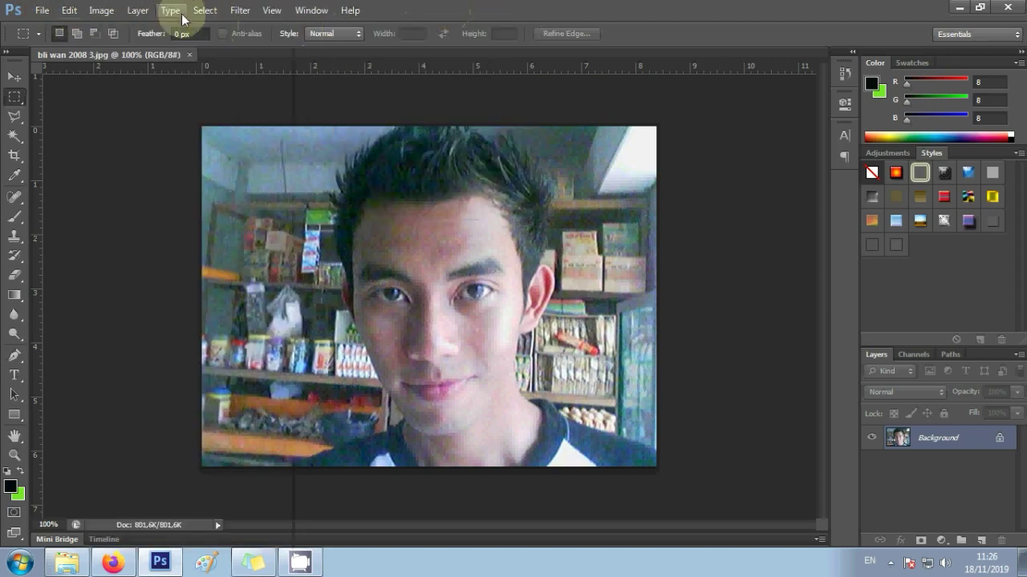
pyautogui.click(101, 11)
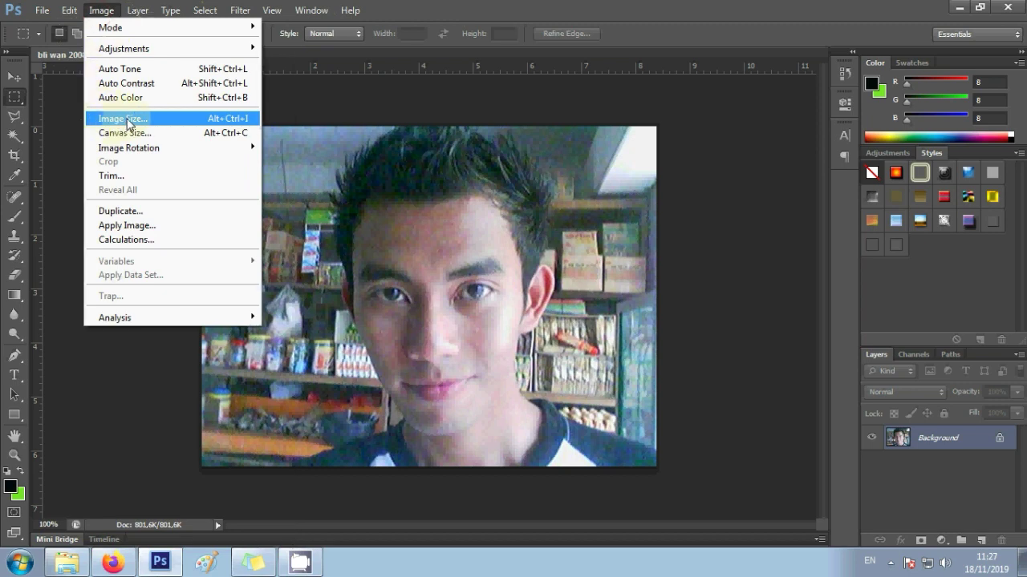
pyautogui.click(127, 122)
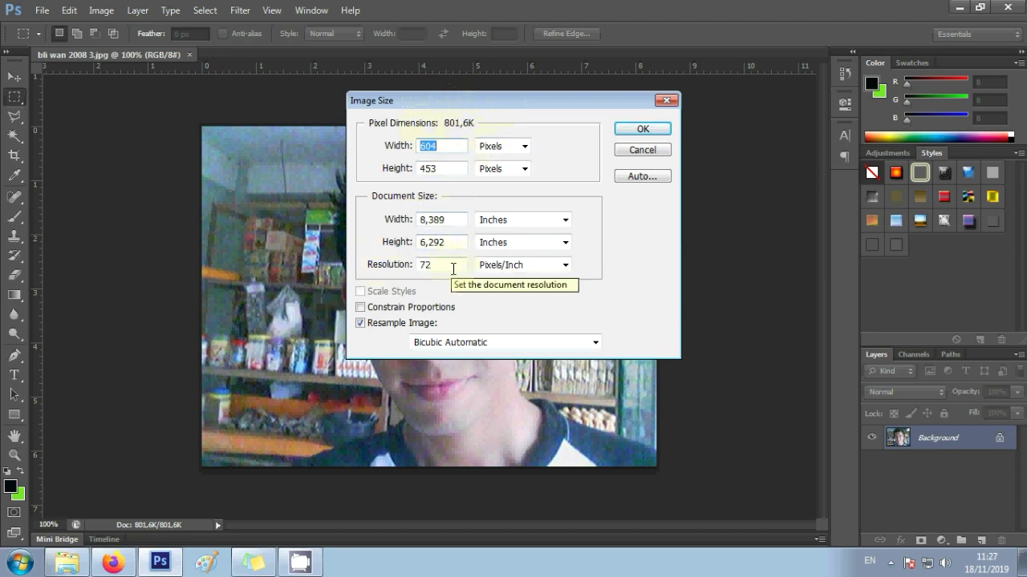
# - Set Resolution to 300 pixels/inch (2517 × 1888 px), then zoom out to view the portrait
pyautogui.doubleClick(453, 269)
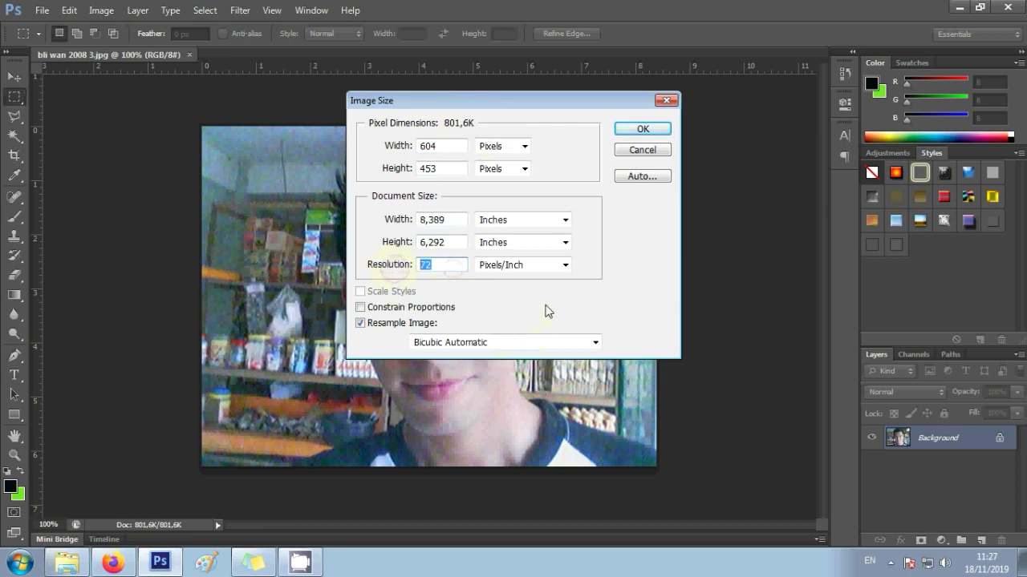
pyautogui.write('100')
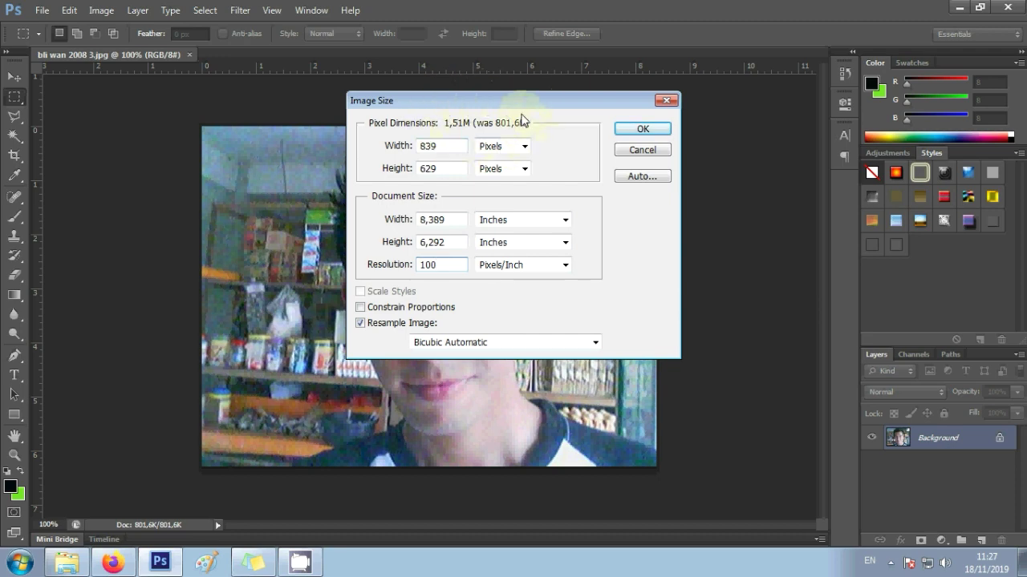
pyautogui.moveTo(444, 264); pyautogui.dragTo(393, 265)
pyautogui.write('2')
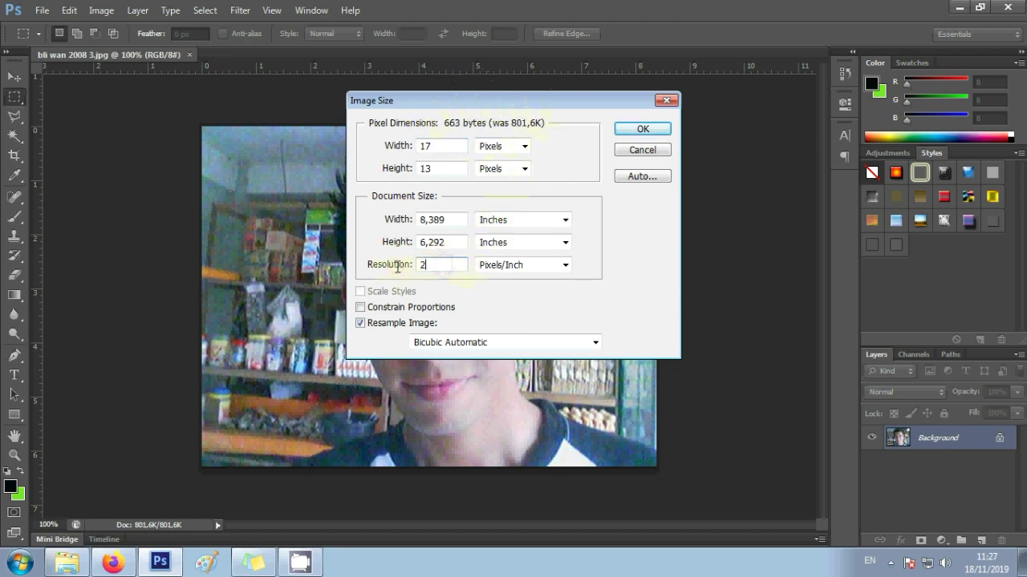
pyautogui.write('00')
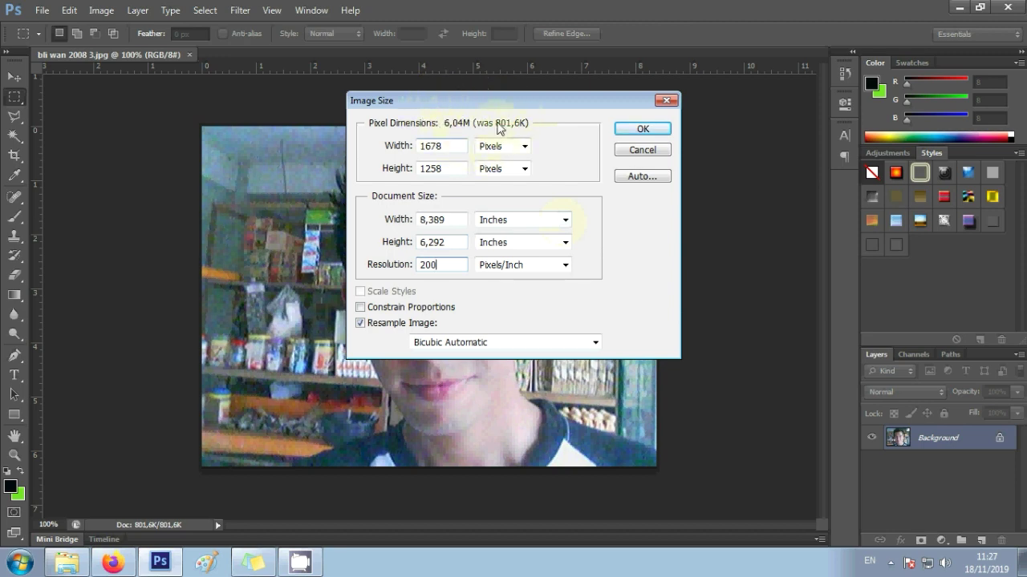
pyautogui.moveTo(445, 264); pyautogui.dragTo(393, 265)
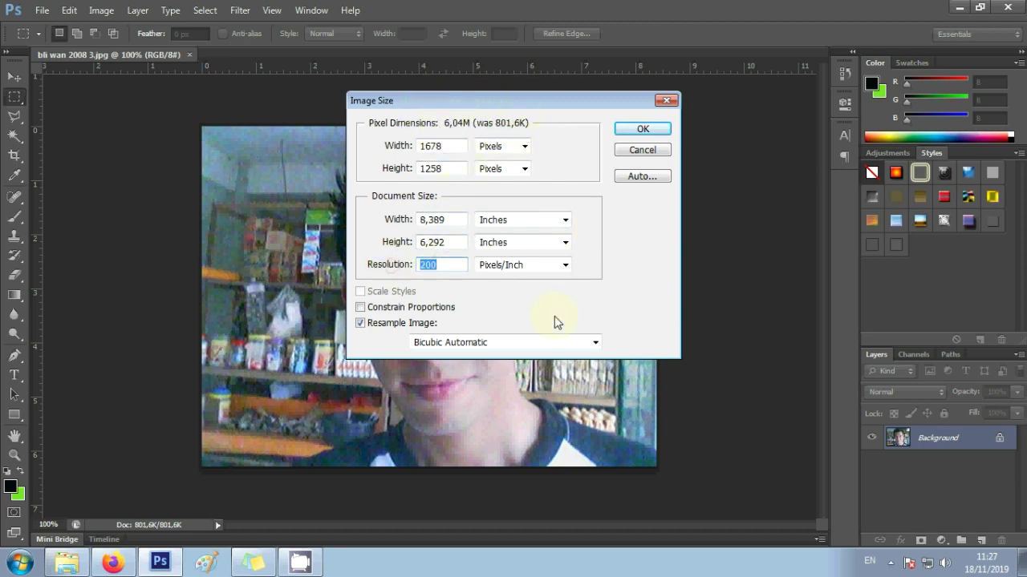
pyautogui.write('300')
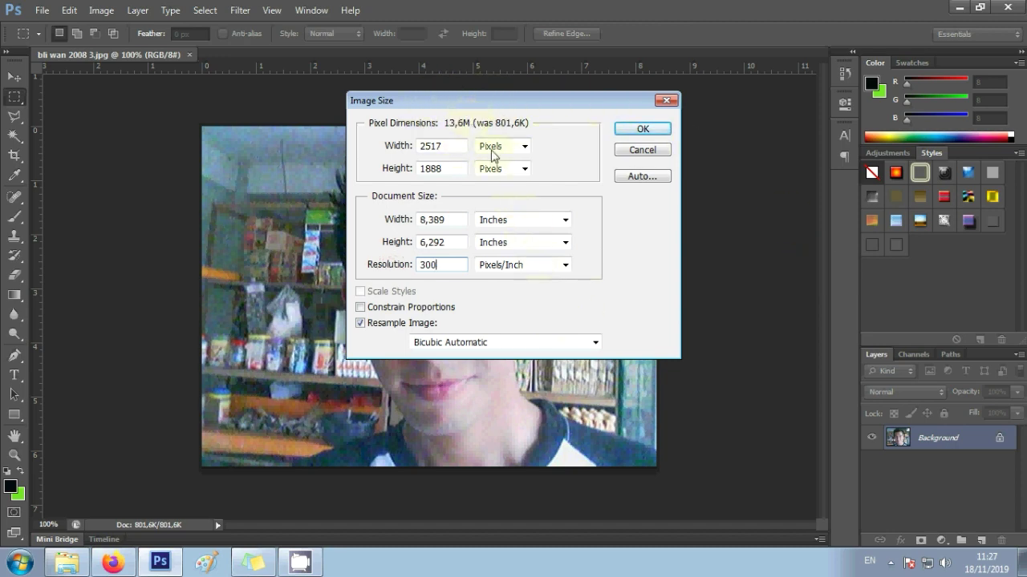
pyautogui.click(654, 136)
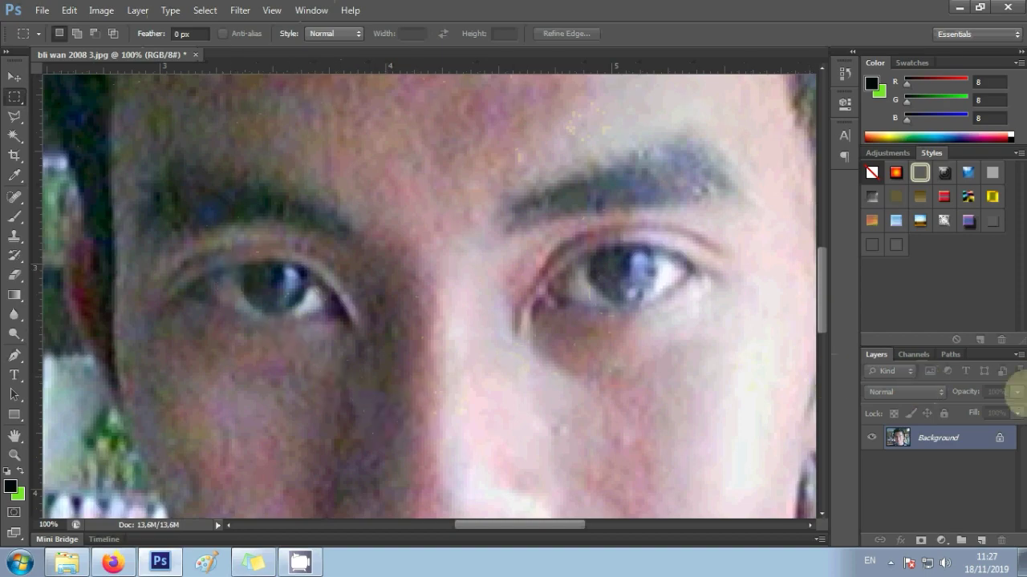
pyautogui.hotkey('ctrl', '-')
pyautogui.hotkey('ctrl', '-')
pyautogui.hotkey('ctrl', '-')
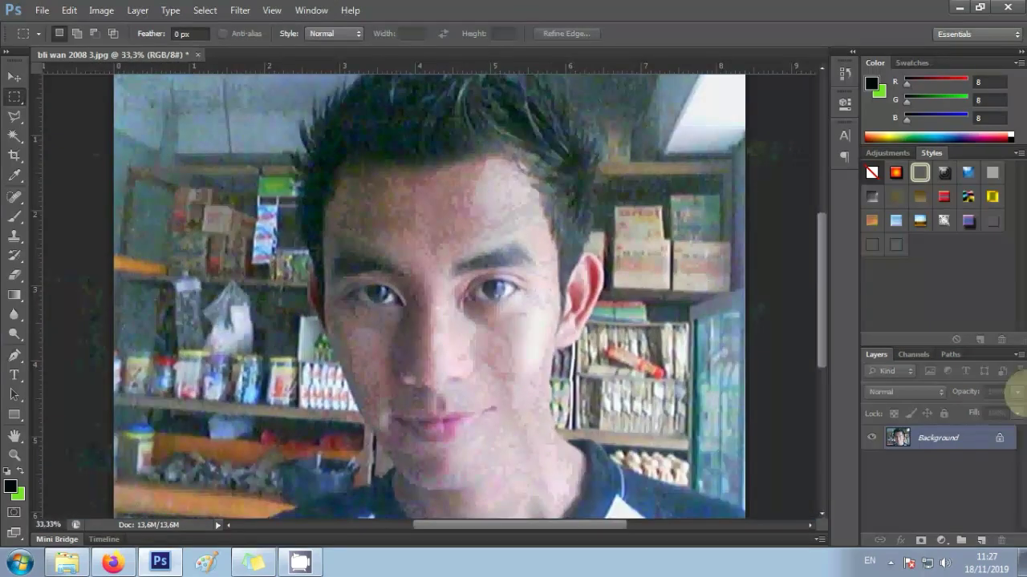
pyautogui.hotkey('ctrl', '-')
pyautogui.hotkey('ctrl', '-')
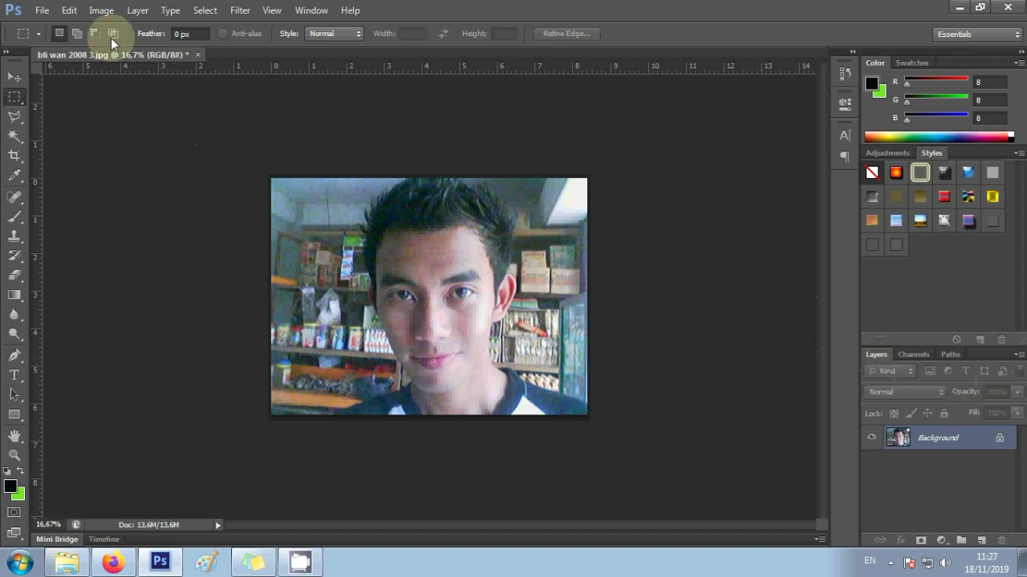
# - Save As to the Desktop under the name 'FILE IMAGE FORMAT JPEG SUDAH DIUBAH 1'
pyautogui.click(38, 11)
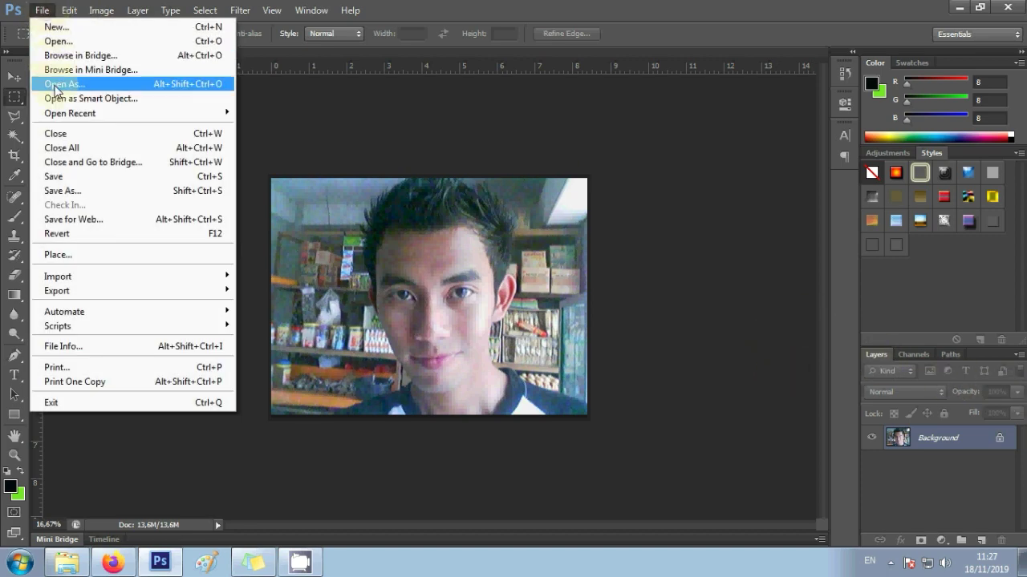
pyautogui.click(64, 191)
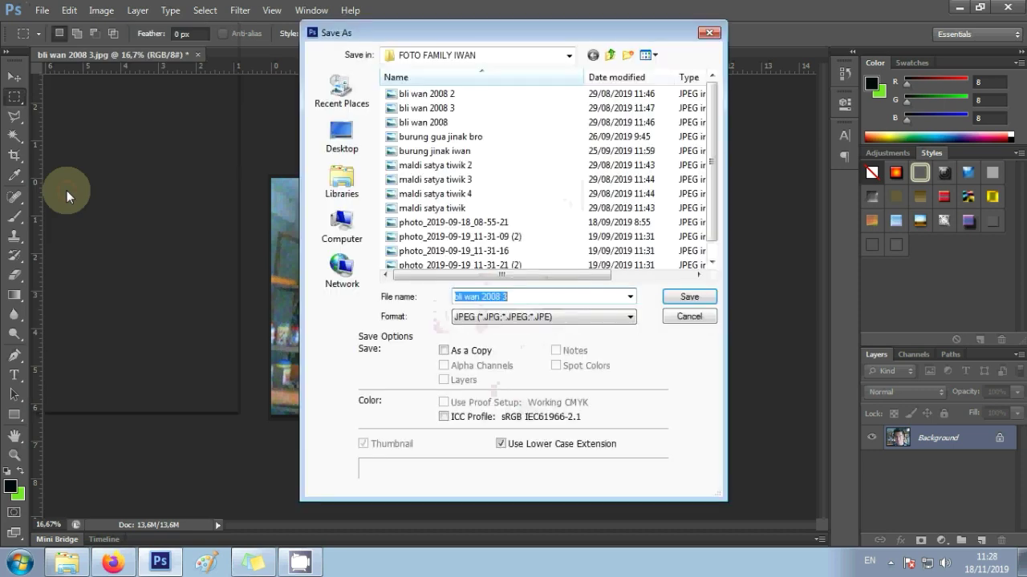
pyautogui.click(568, 56)
pyautogui.click(474, 84)
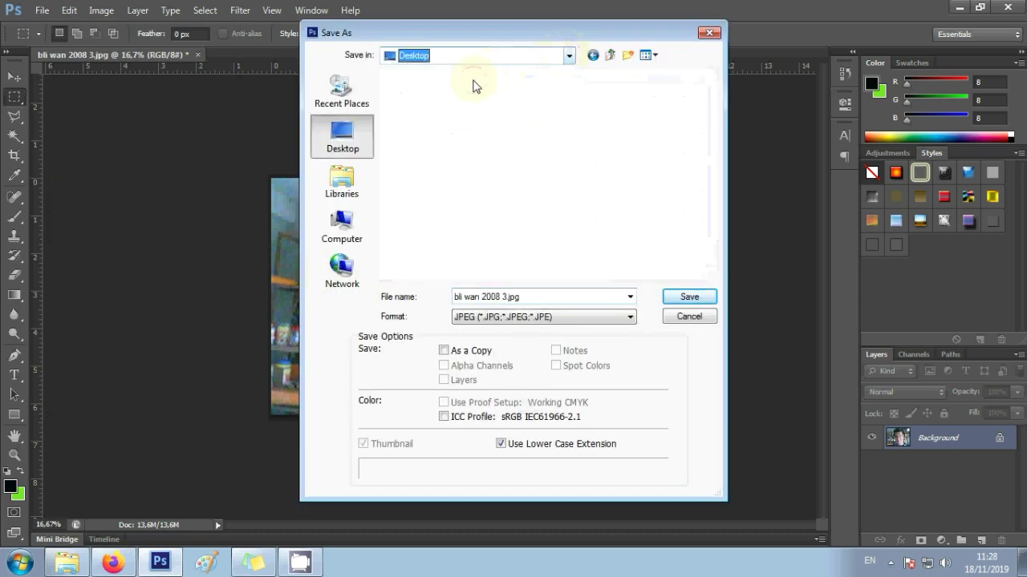
pyautogui.click(532, 295)
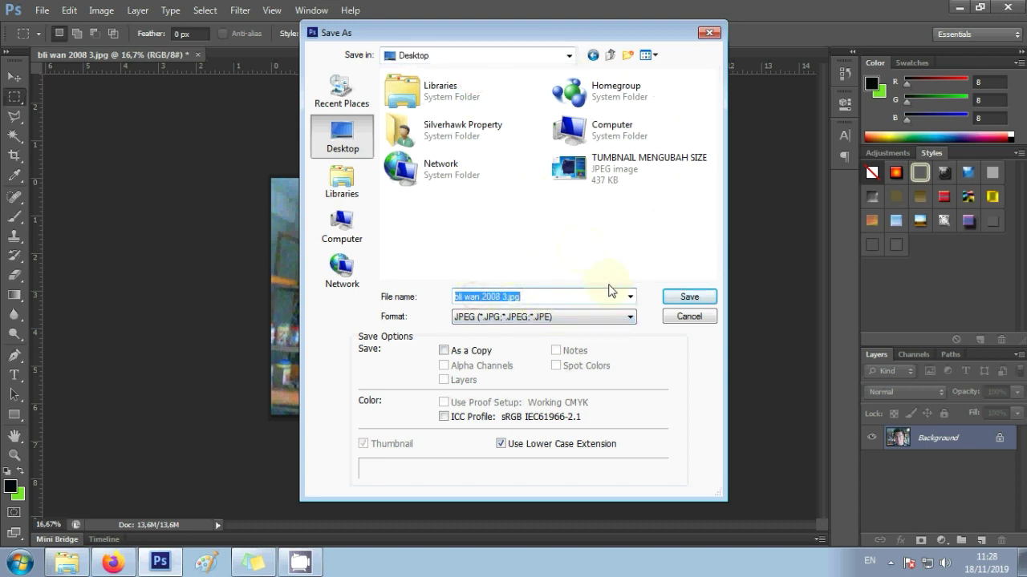
pyautogui.write('FILE IMAGE FORMAT JPEG SUDAH DIUBAH')
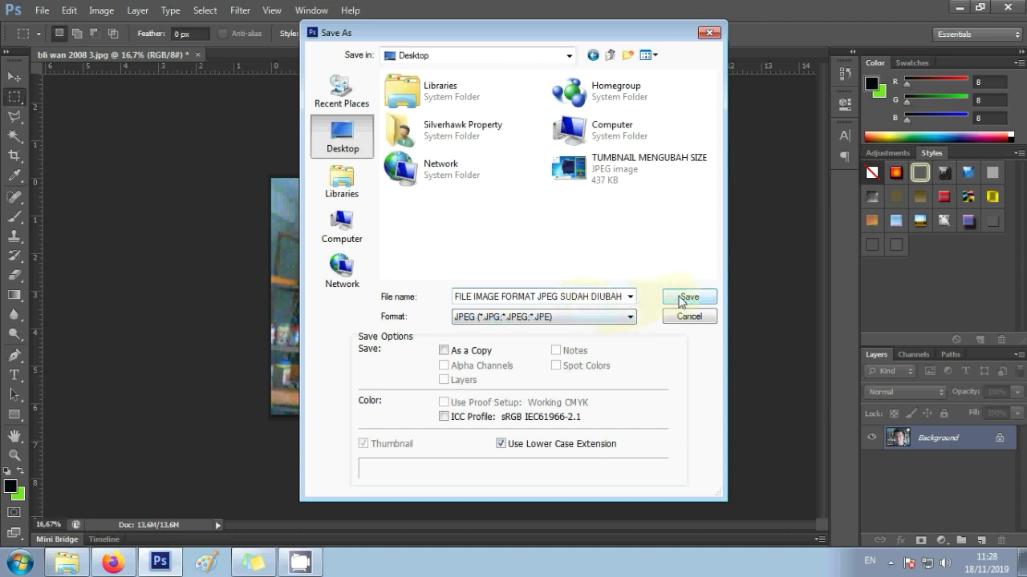
pyautogui.write('1')
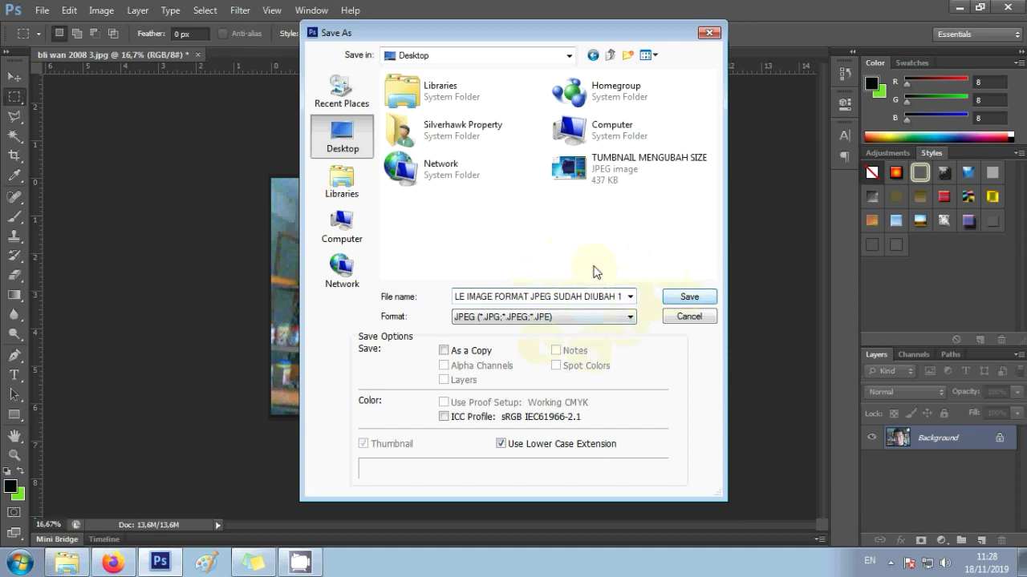
pyautogui.click(683, 296)
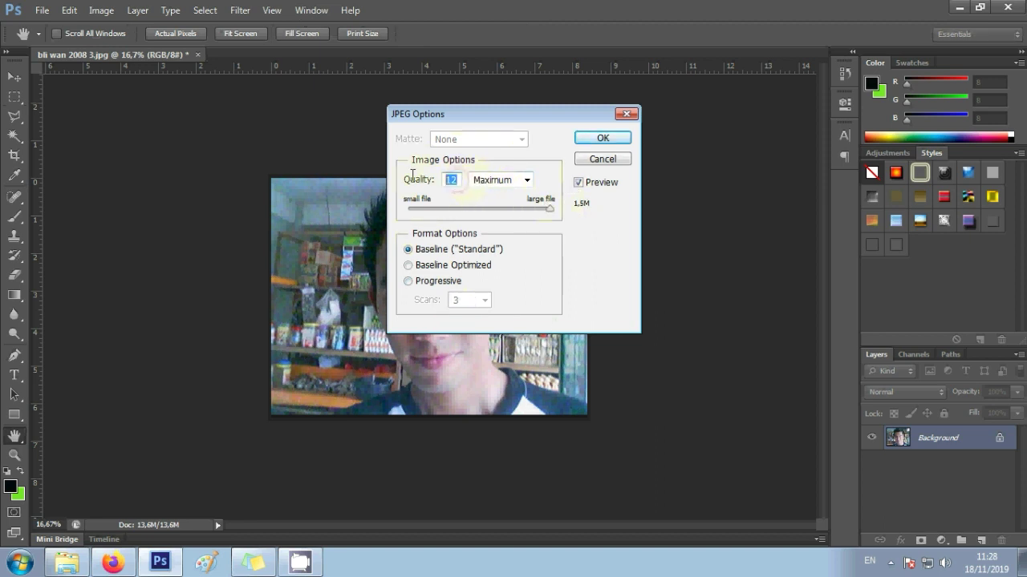
# - Confirm JPEG Quality 12 (Maximum), then minimize Photoshop and Explorer to show the desktop
pyautogui.moveTo(407, 208); pyautogui.dragTo(538, 208)
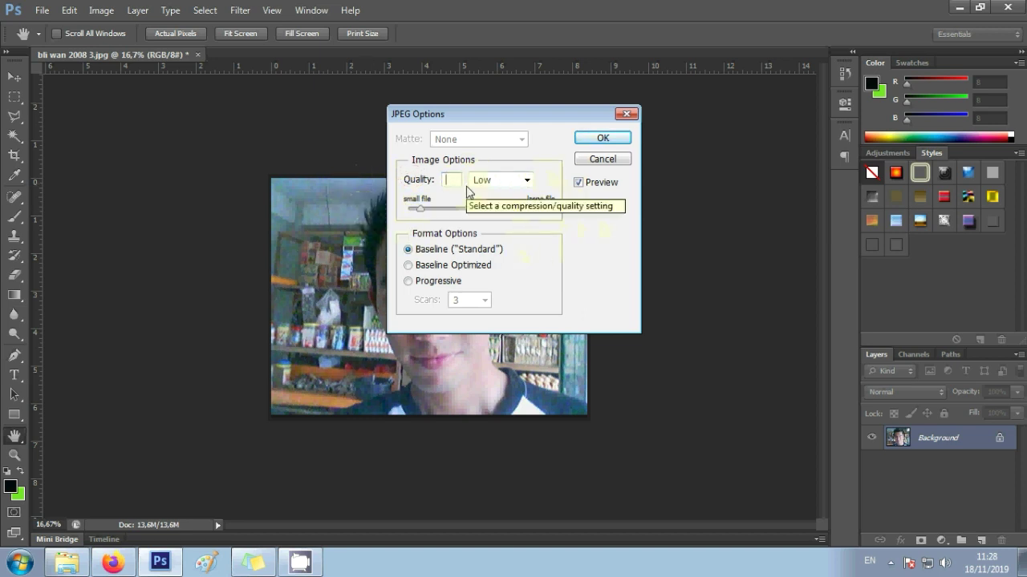
pyautogui.write('5')
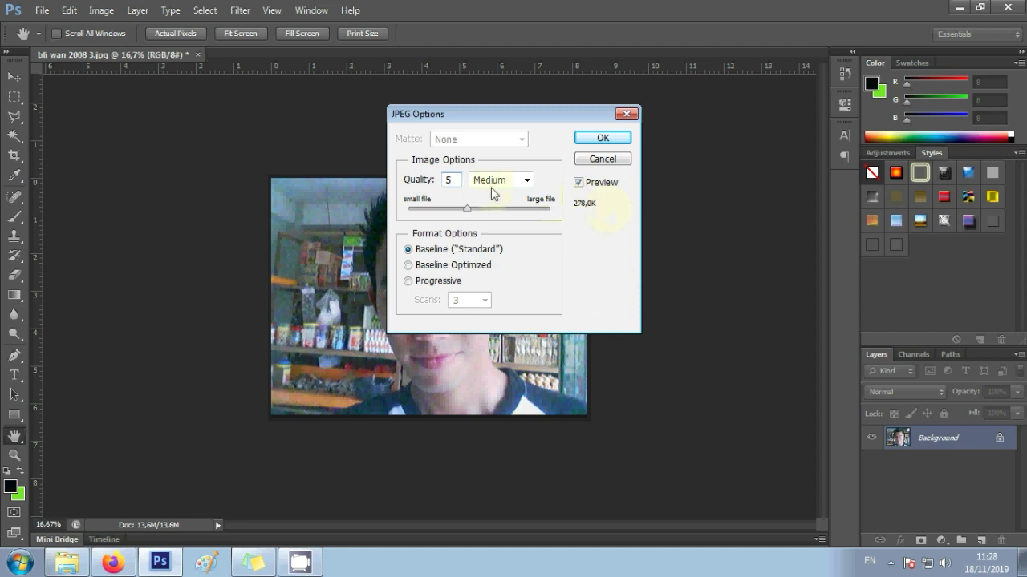
pyautogui.write('2')
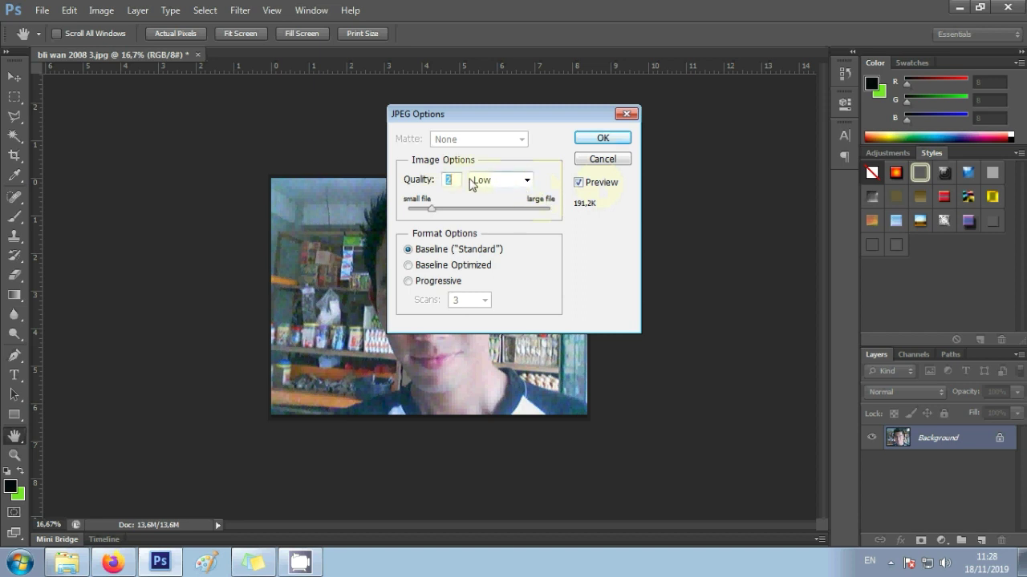
pyautogui.write('12')
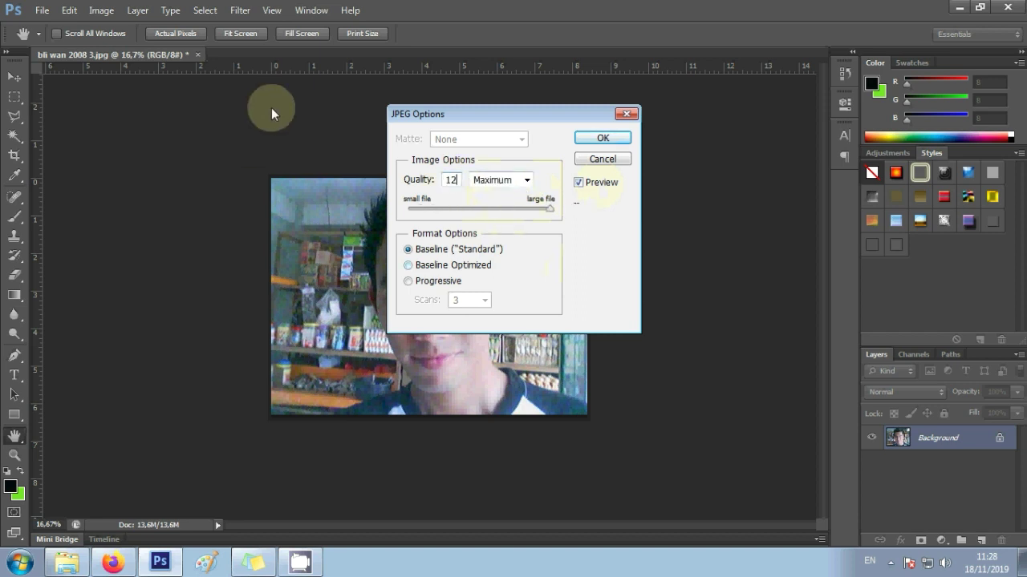
pyautogui.click(603, 138)
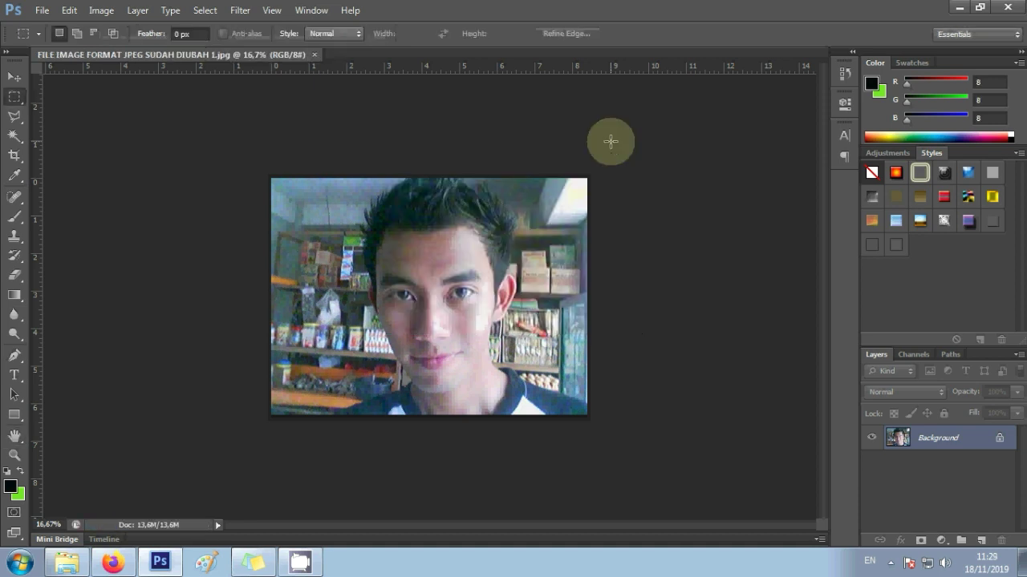
pyautogui.click(959, 8)
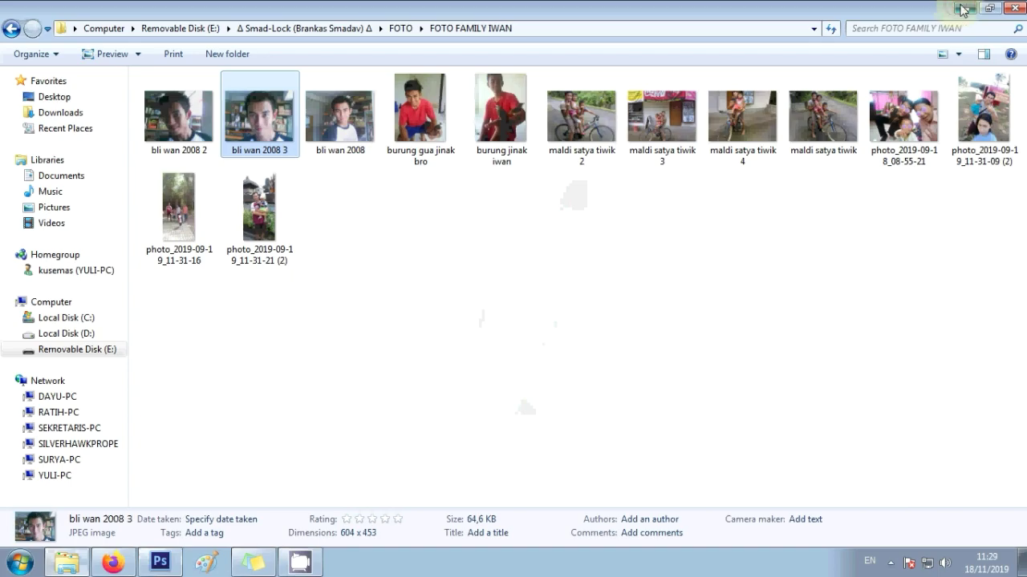
pyautogui.click(962, 9)
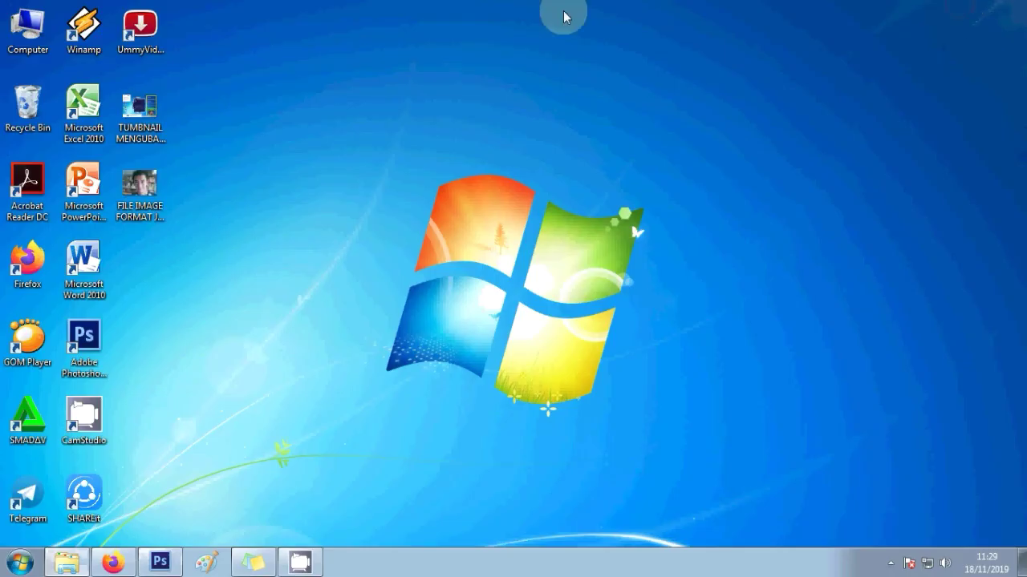
pyautogui.click(132, 205)
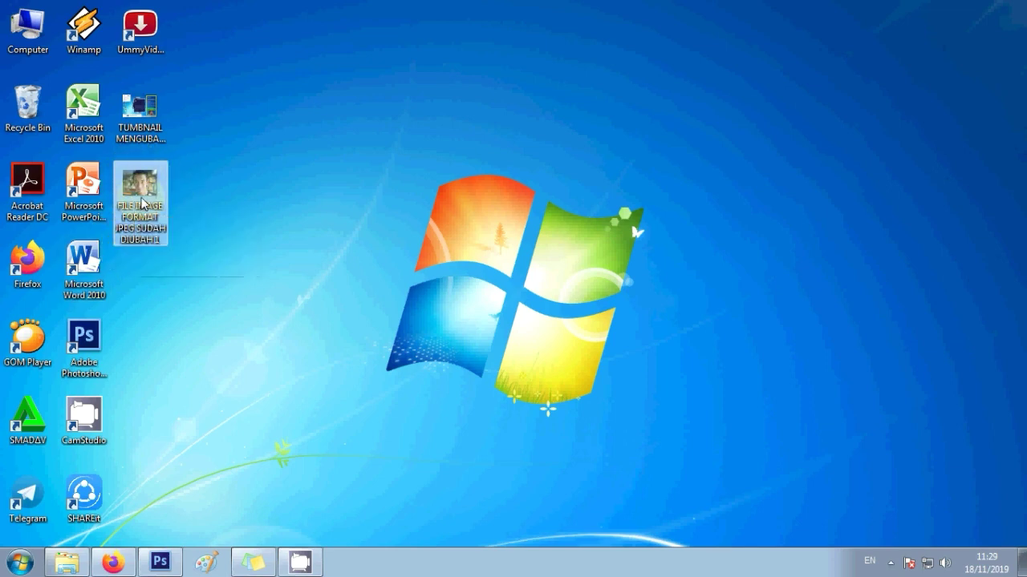
pyautogui.rightClick(137, 205)
pyautogui.click(193, 538)
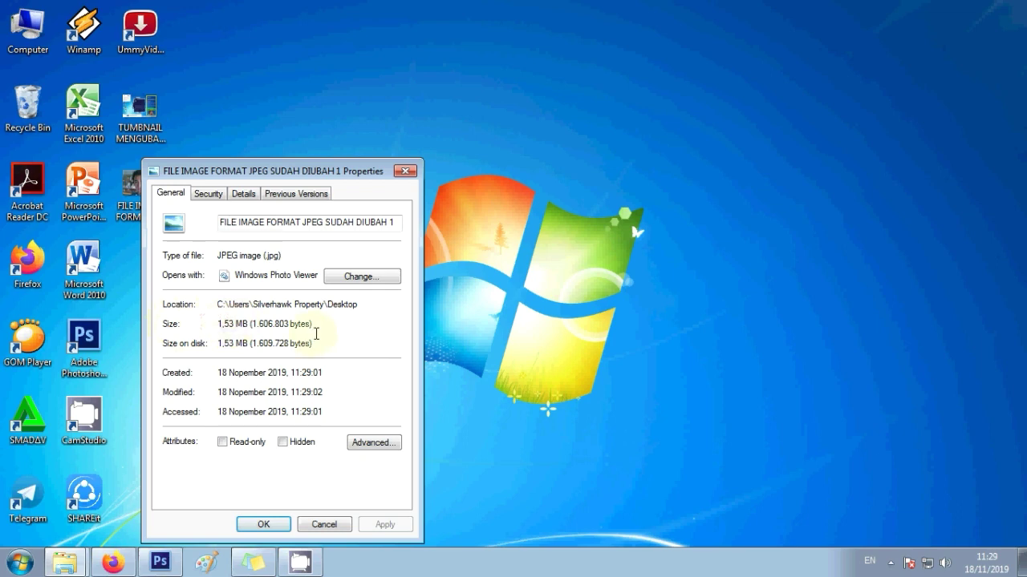
pyautogui.moveTo(315, 330); pyautogui.dragTo(200, 330)
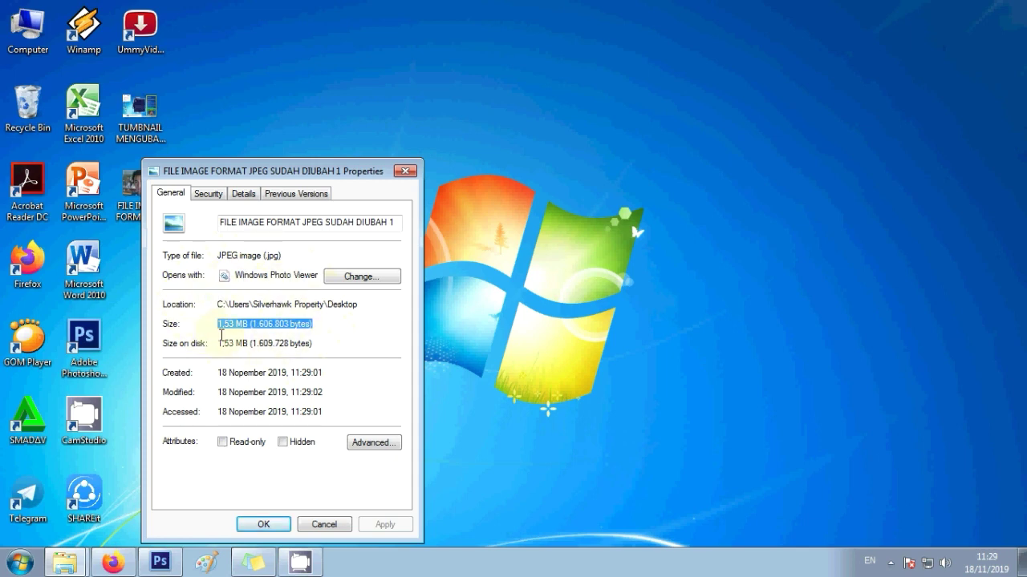
pyautogui.click(465, 269)
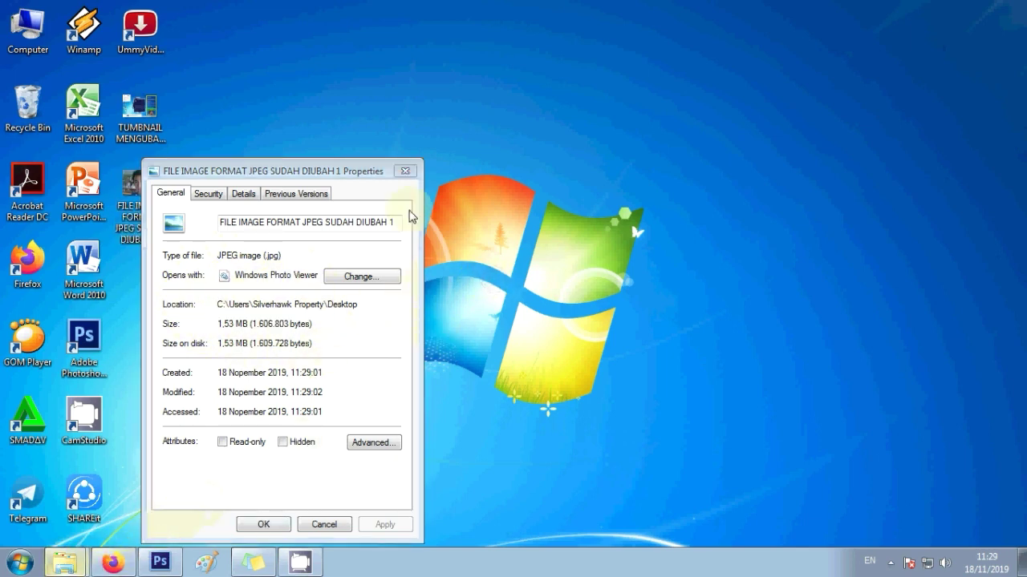
pyautogui.click(273, 527)
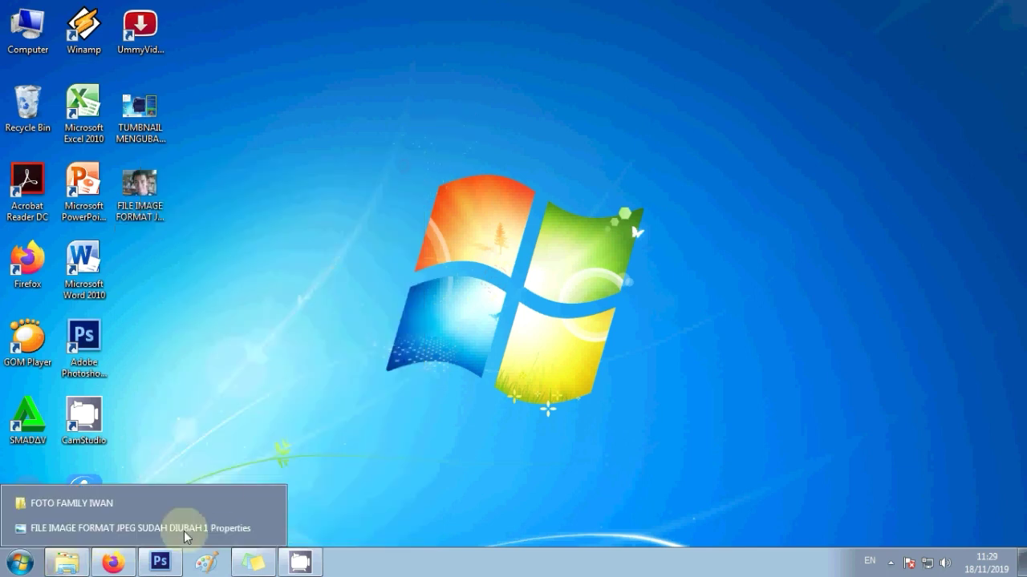
pyautogui.click(84, 561)
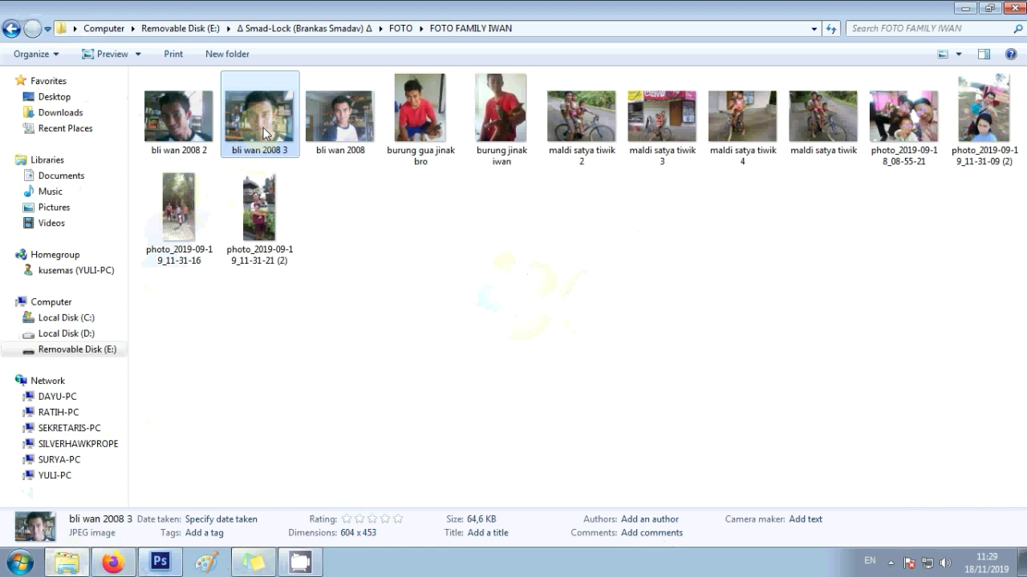
pyautogui.rightClick(263, 126)
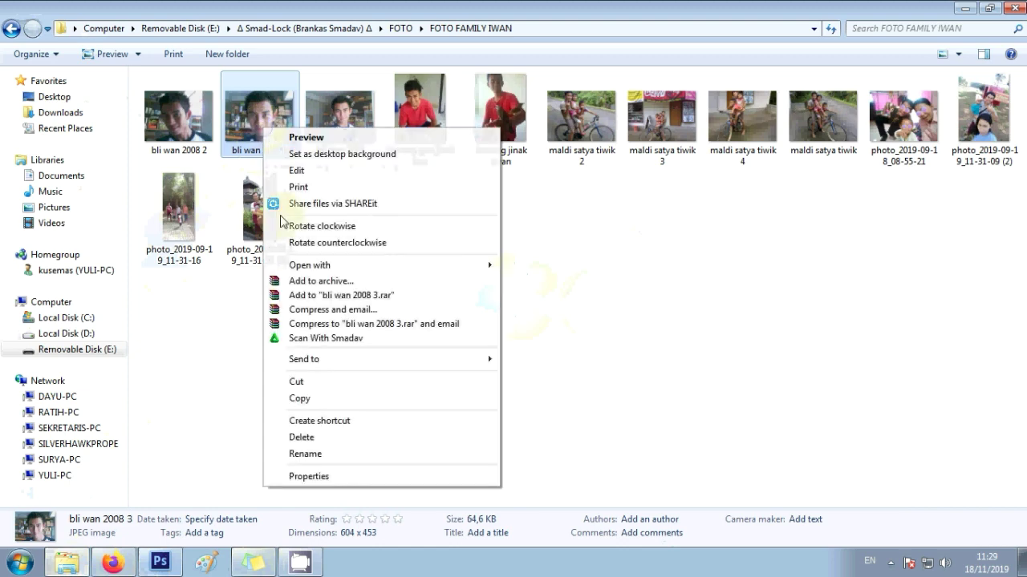
pyautogui.click(309, 477)
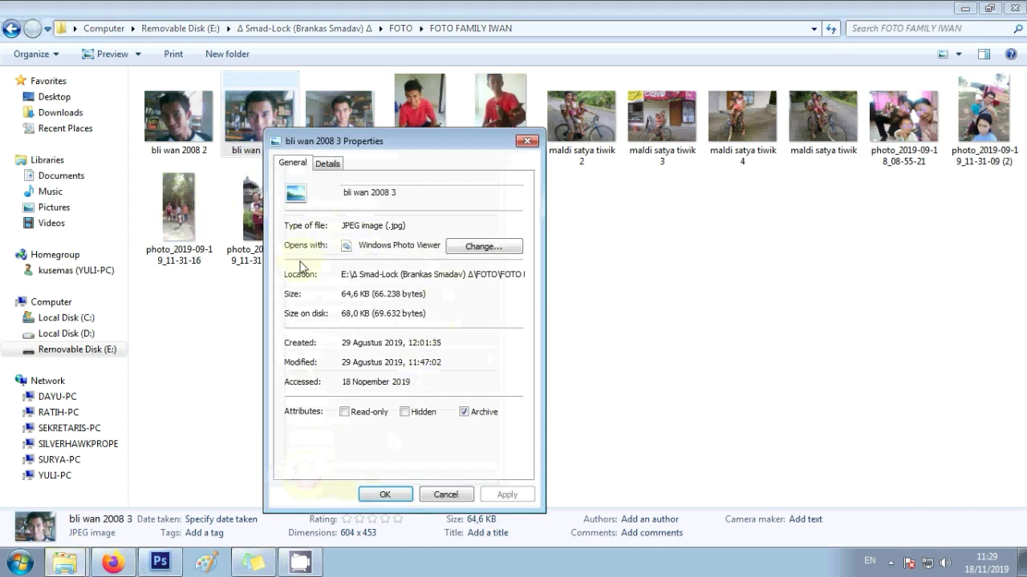
pyautogui.moveTo(343, 294); pyautogui.dragTo(418, 303)
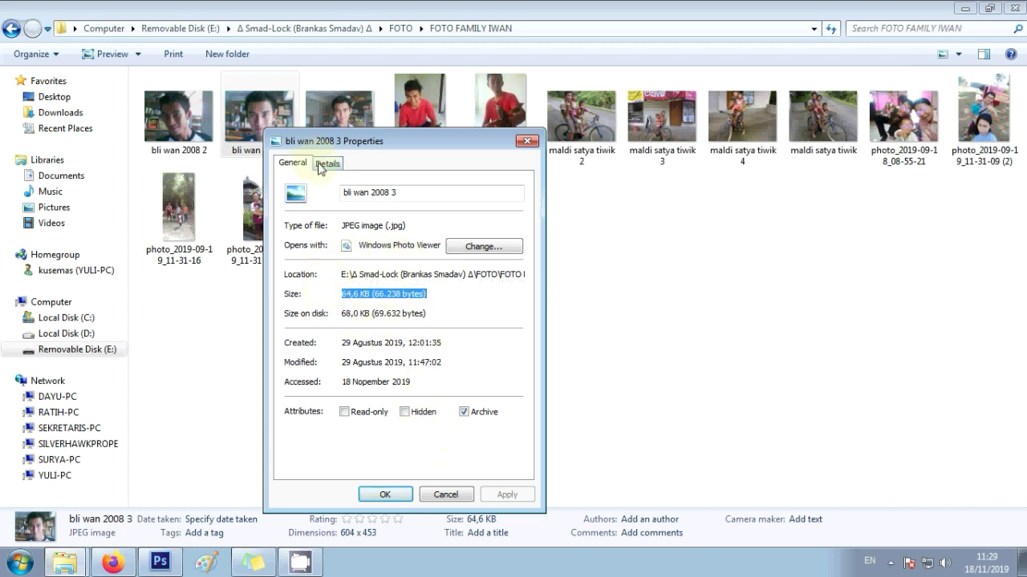
pyautogui.click(384, 494)
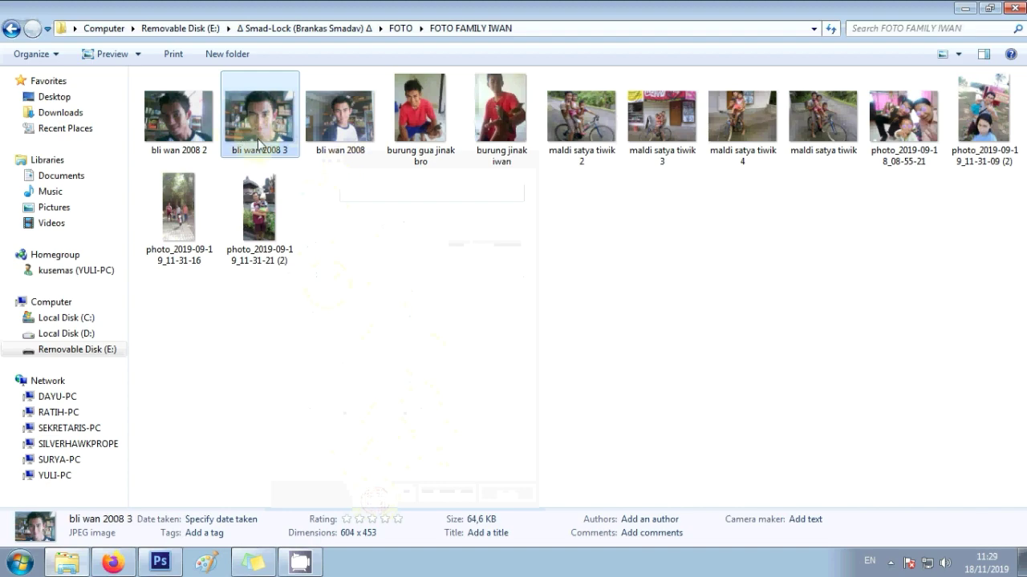
pyautogui.click(968, 10)
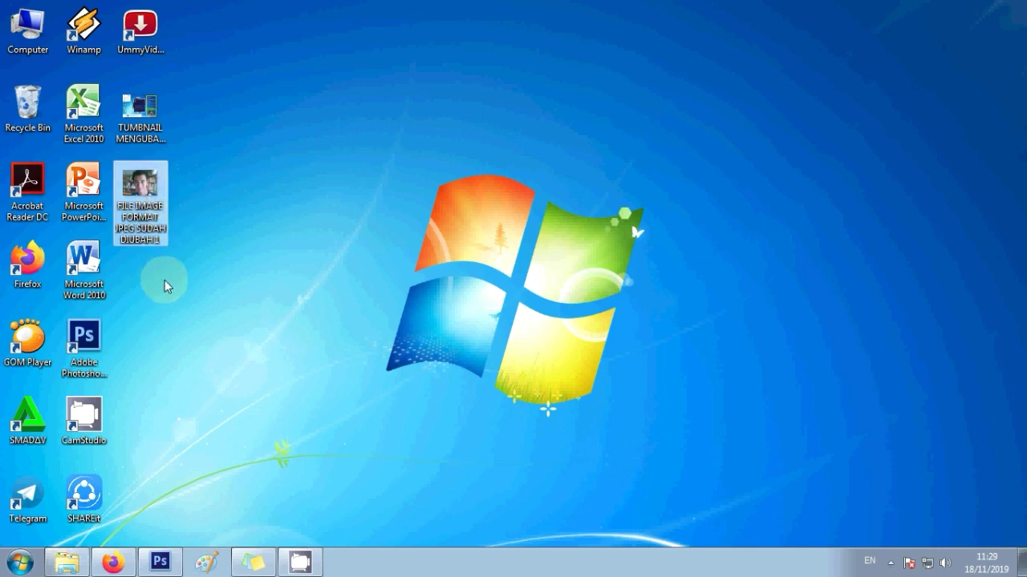
# - Drag 'FILE IMAGE FORMAT JPEG SUDAH DIUBAH 1' from the desktop into Photoshop to reopen it
pyautogui.click(148, 205)
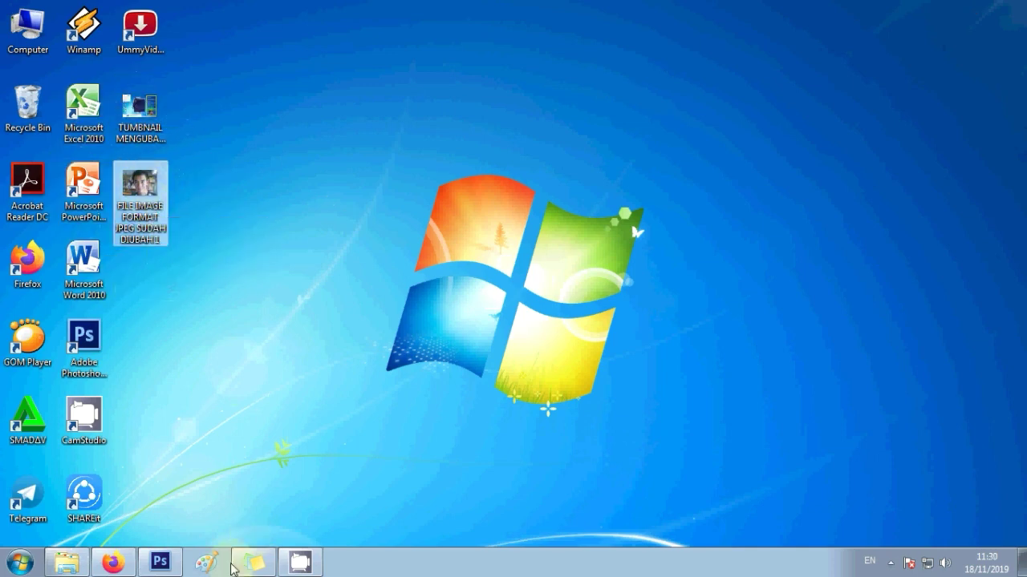
pyautogui.moveTo(148, 206); pyautogui.dragTo(171, 566)
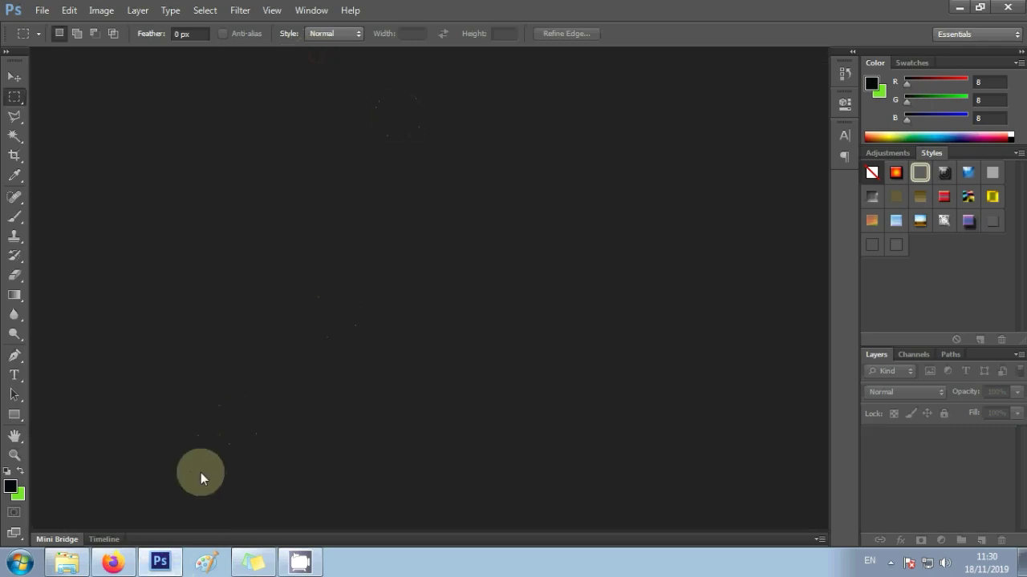
pyautogui.click(959, 10)
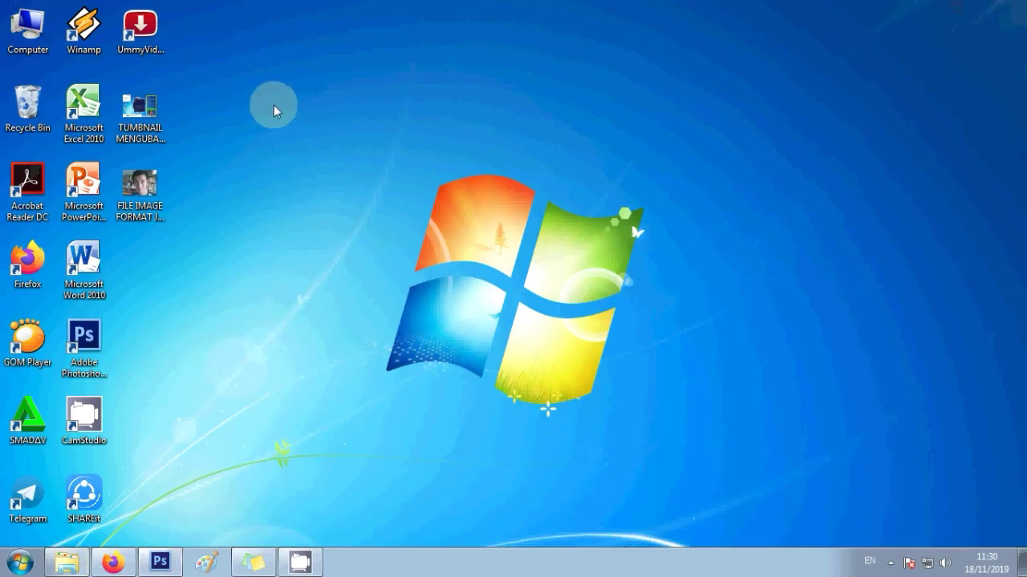
pyautogui.moveTo(178, 199); pyautogui.dragTo(161, 531)
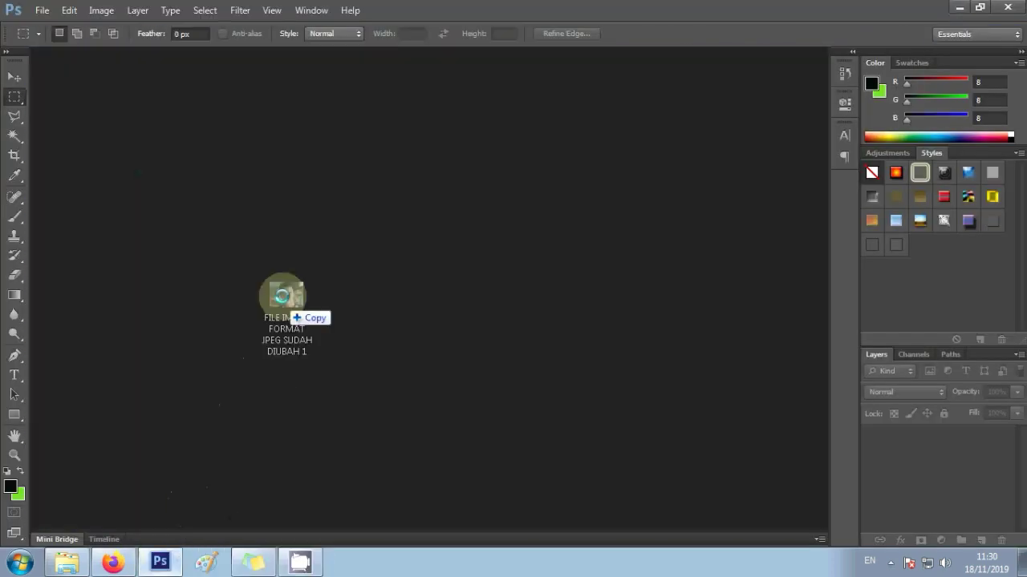
pyautogui.moveTo(160, 531); pyautogui.dragTo(295, 268)
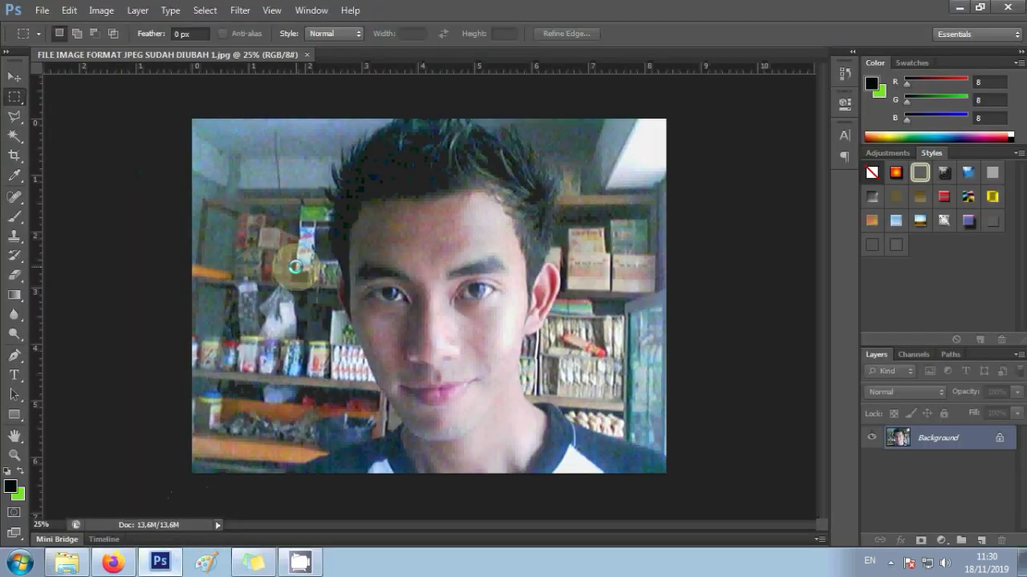
# - In Image Size, set Resolution to 50 pixels/inch, shrinking the photo to 420 × 315 pixels
pyautogui.click(98, 11)
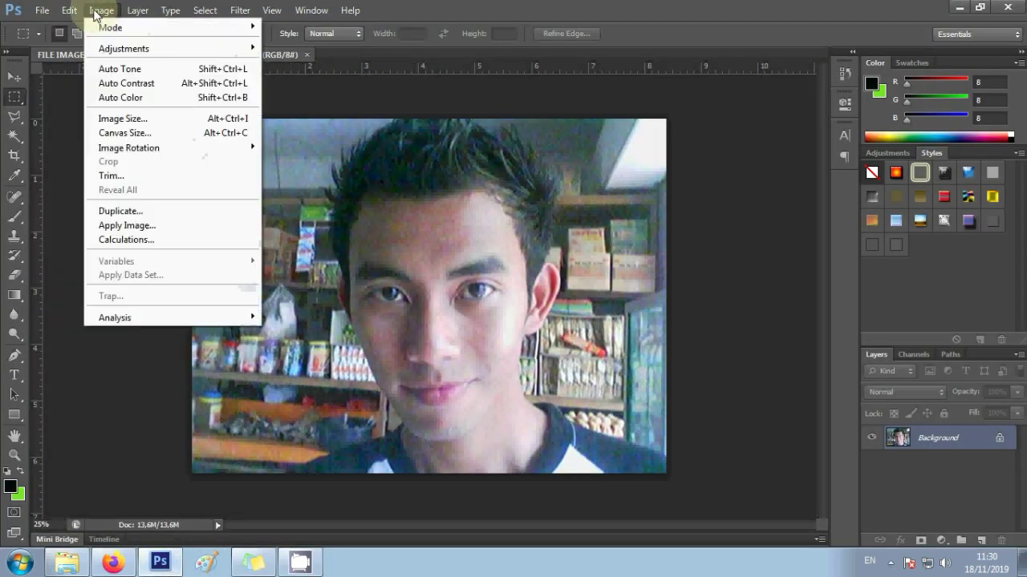
pyautogui.click(135, 120)
pyautogui.moveTo(512, 101); pyautogui.dragTo(676, 41)
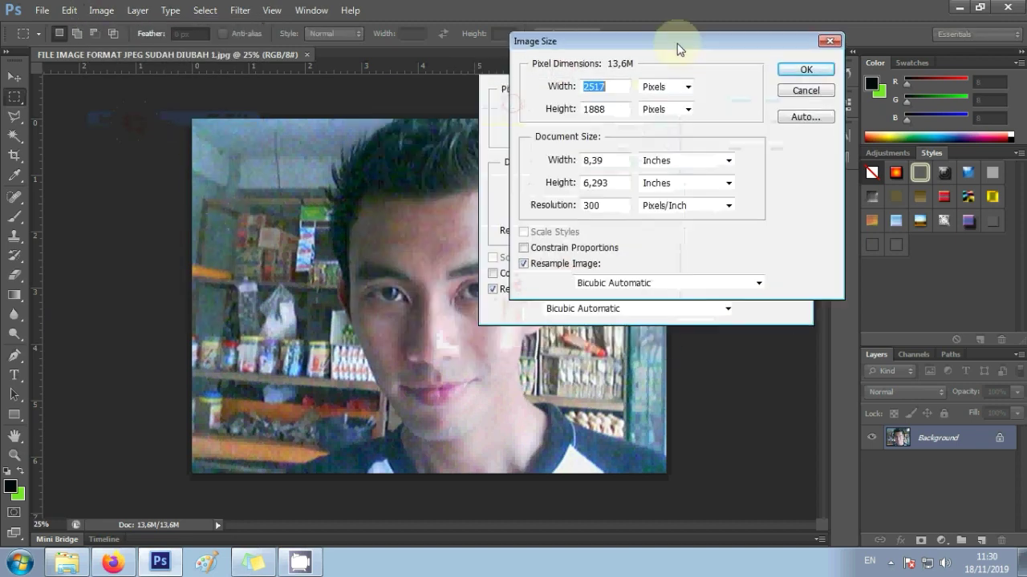
pyautogui.doubleClick(598, 205)
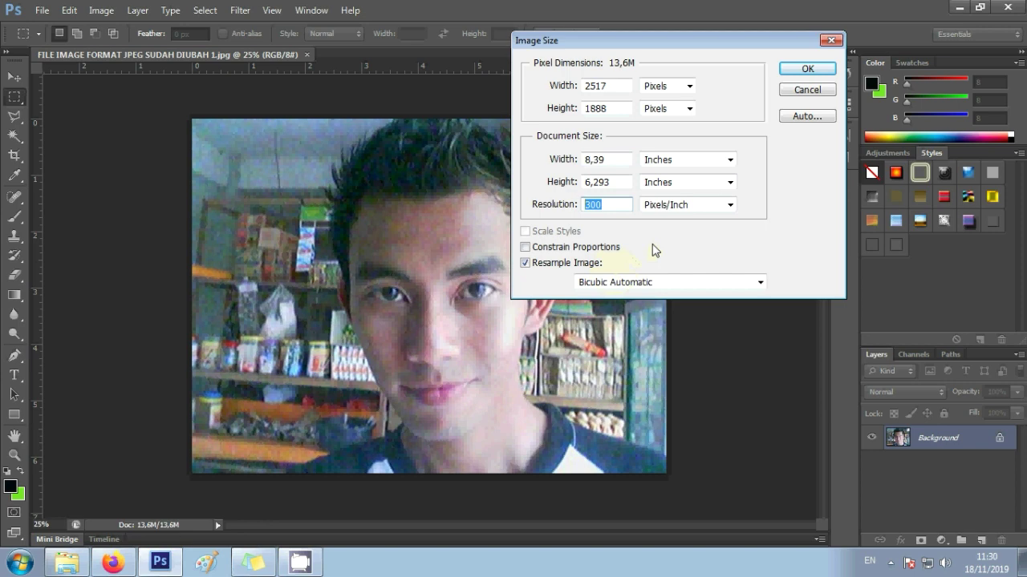
pyautogui.write('50')
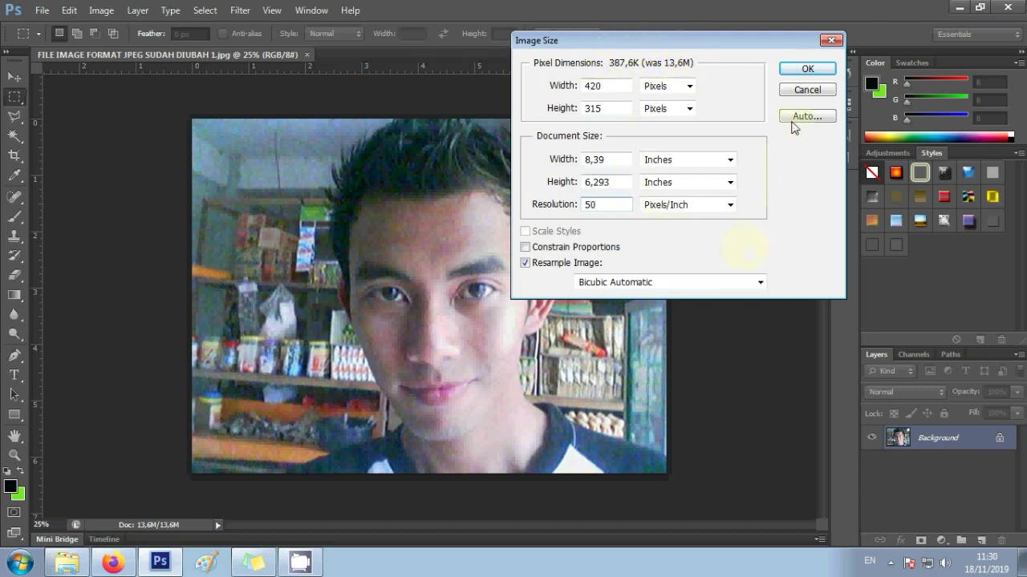
pyautogui.click(803, 69)
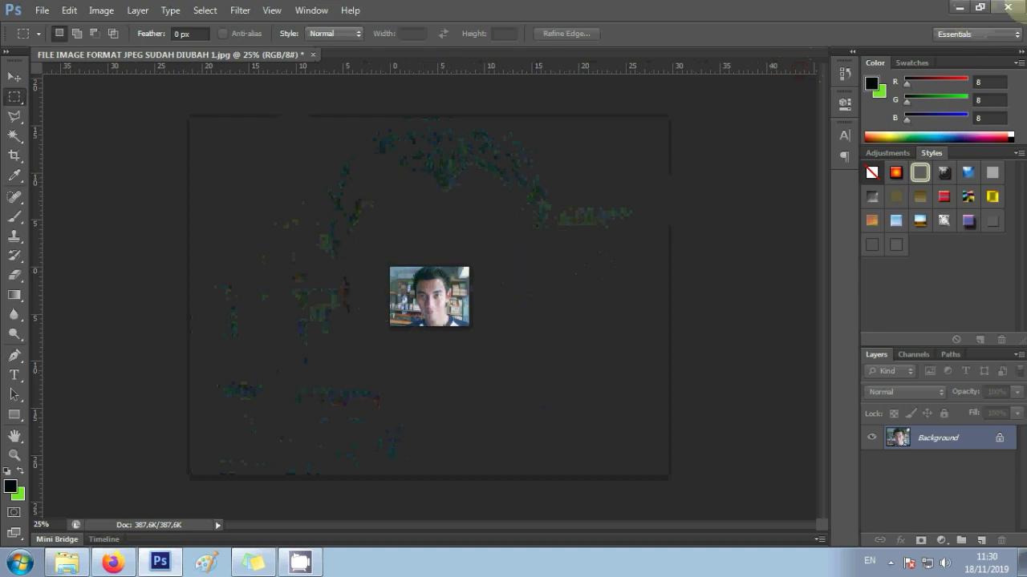
# - View at 100% and Save As 'FILE IMAGE FORMAT JPEG SUDAH DIUBAH 2' on the Desktop
pyautogui.hotkey('ctrl', '1')
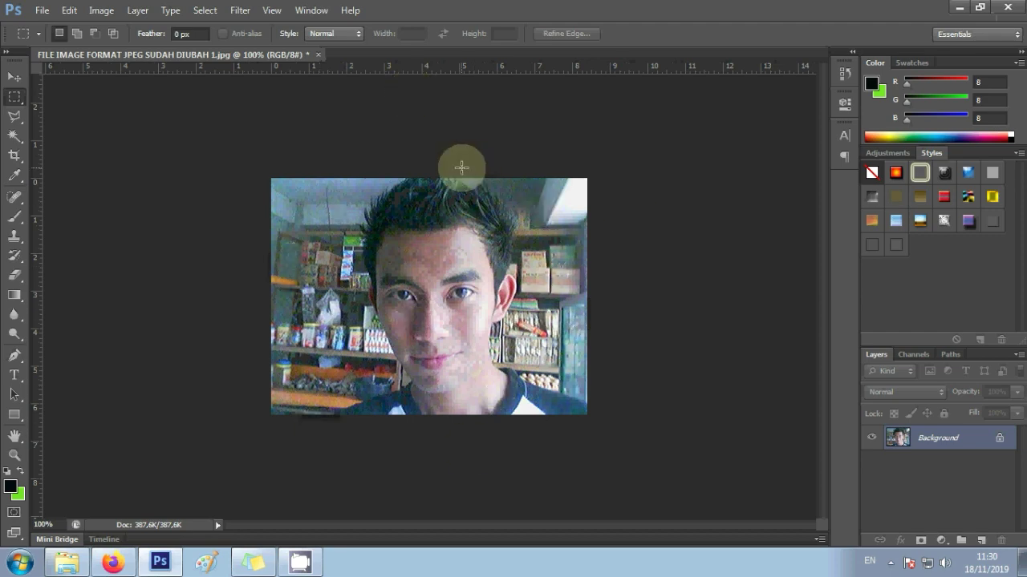
pyautogui.click(41, 9)
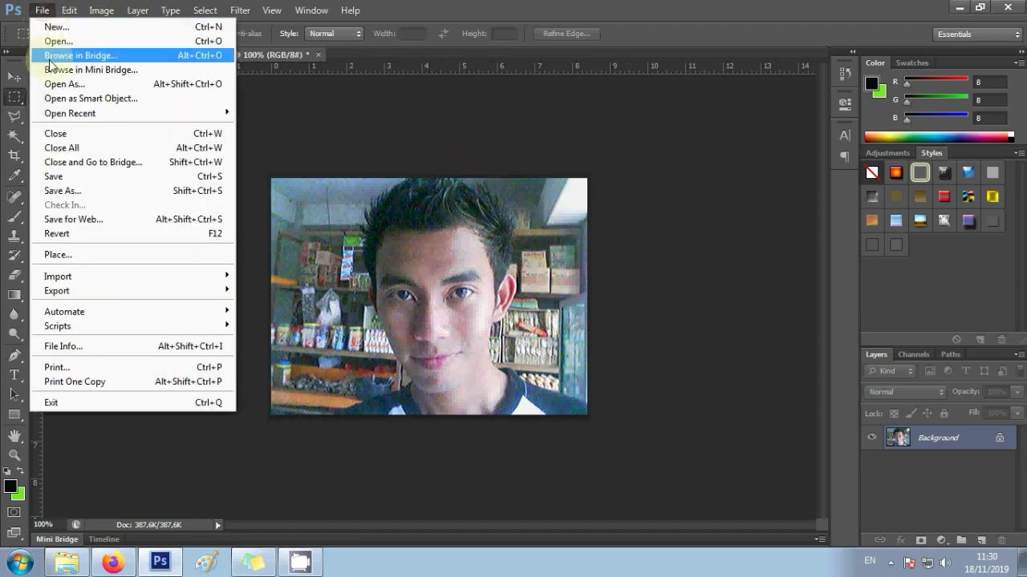
pyautogui.click(78, 189)
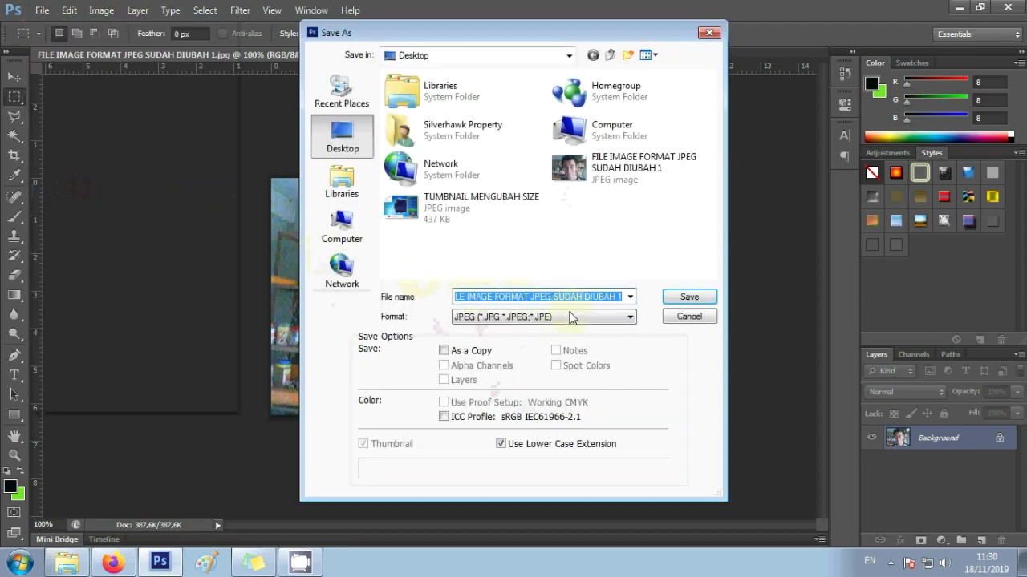
pyautogui.click(622, 296)
pyautogui.press('BackSpace')
pyautogui.write('2')
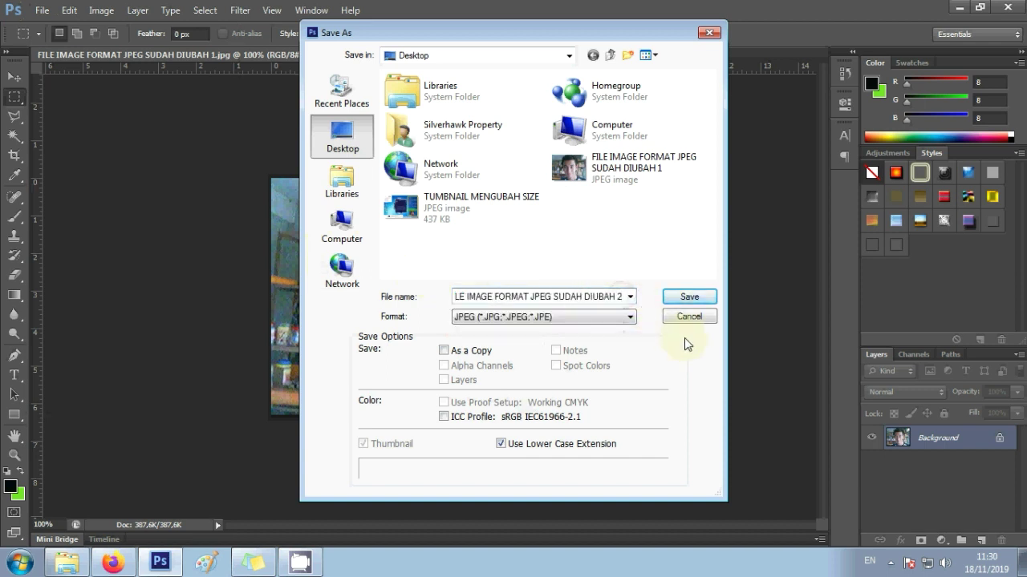
pyautogui.click(689, 297)
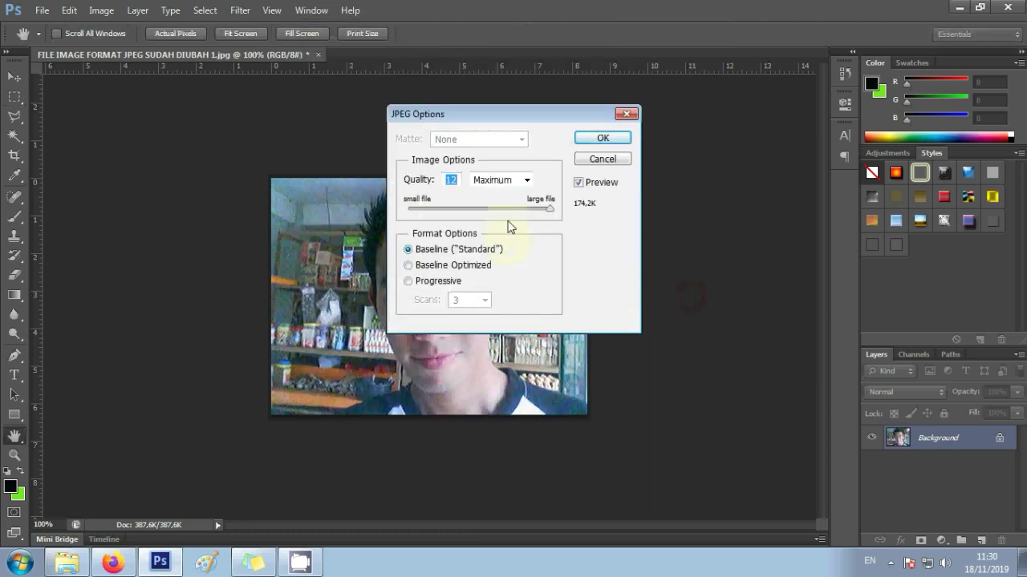
# - Save the JPEG at Low quality 3 (about 48,5K), then minimise Photoshop
pyautogui.moveTo(522, 117); pyautogui.dragTo(757, 100)
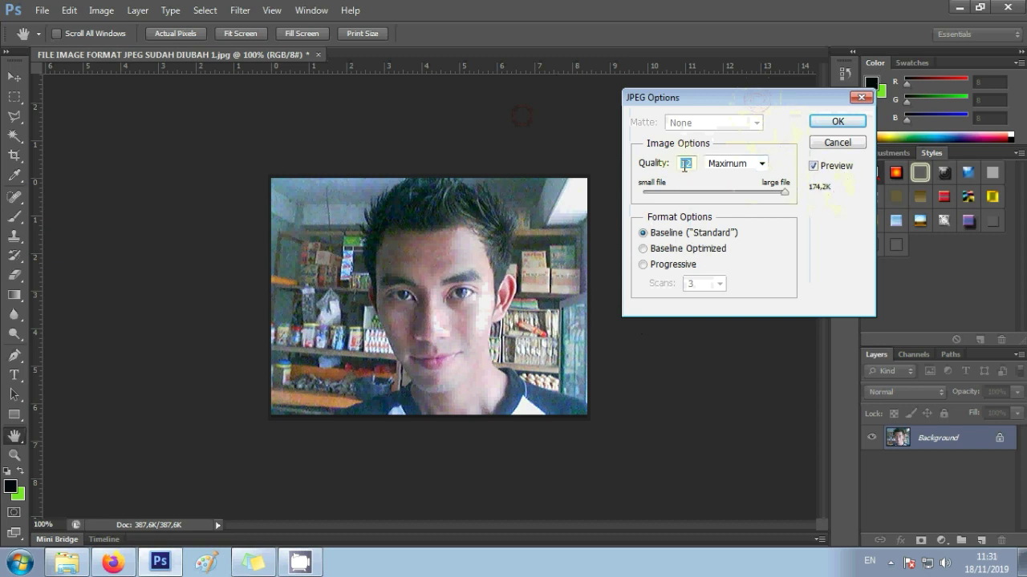
pyautogui.click(692, 164)
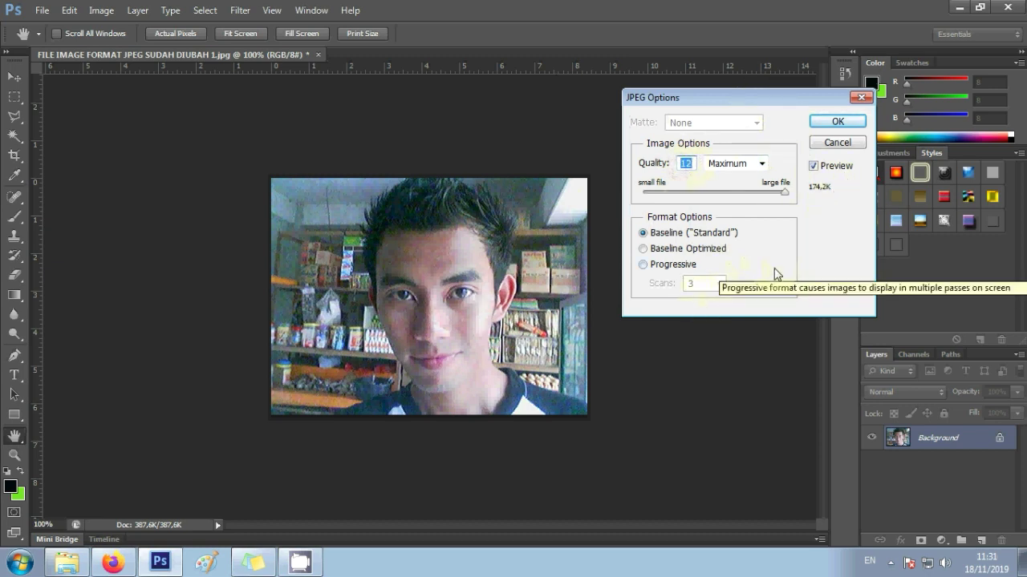
pyautogui.write('5')
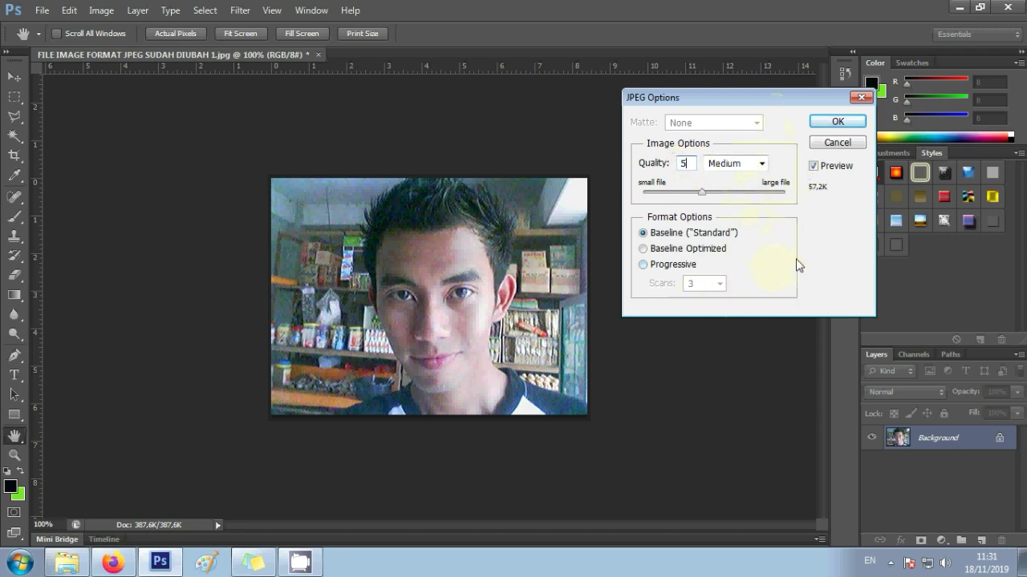
pyautogui.write('3')
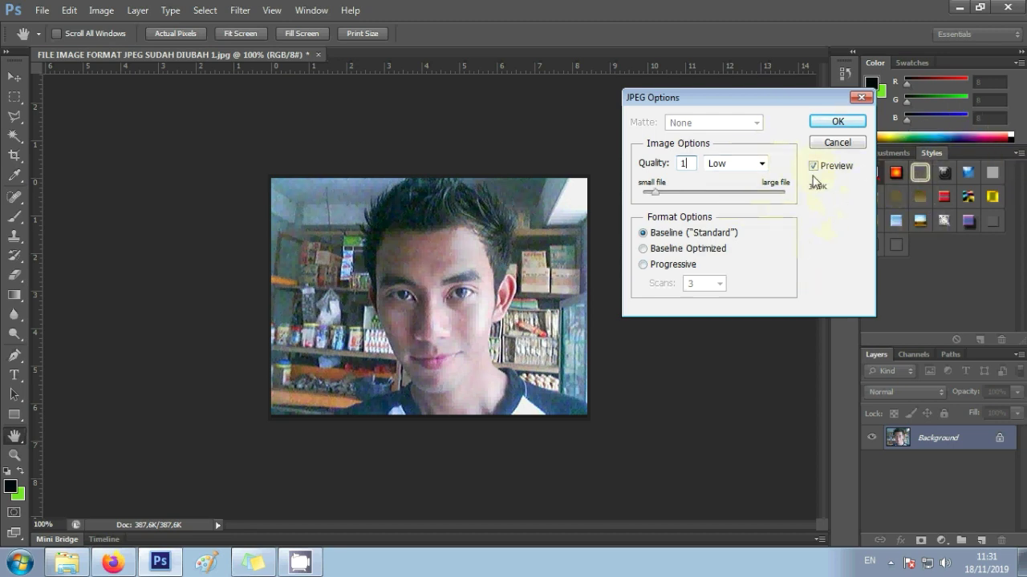
pyautogui.click(761, 164)
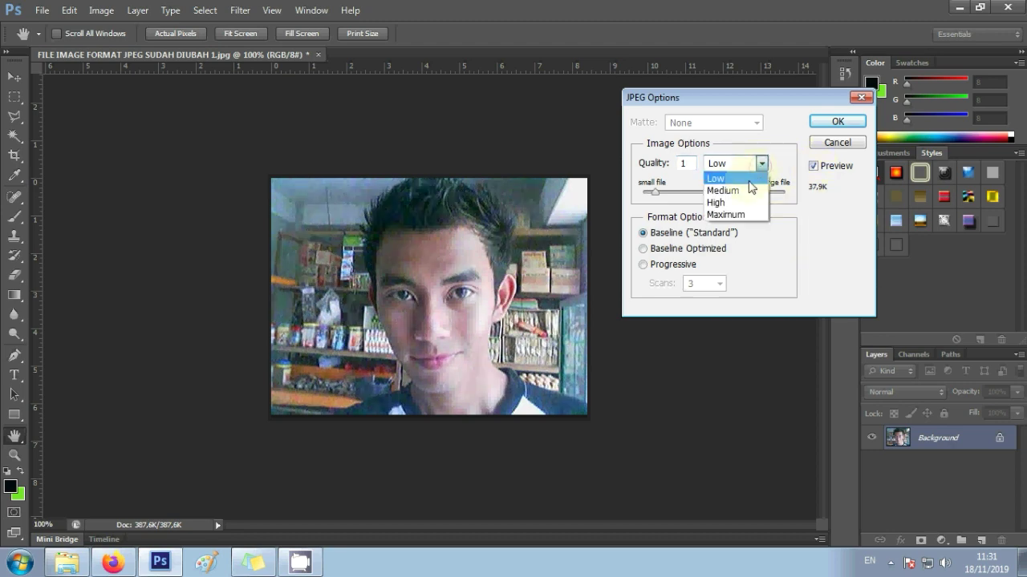
pyautogui.click(737, 213)
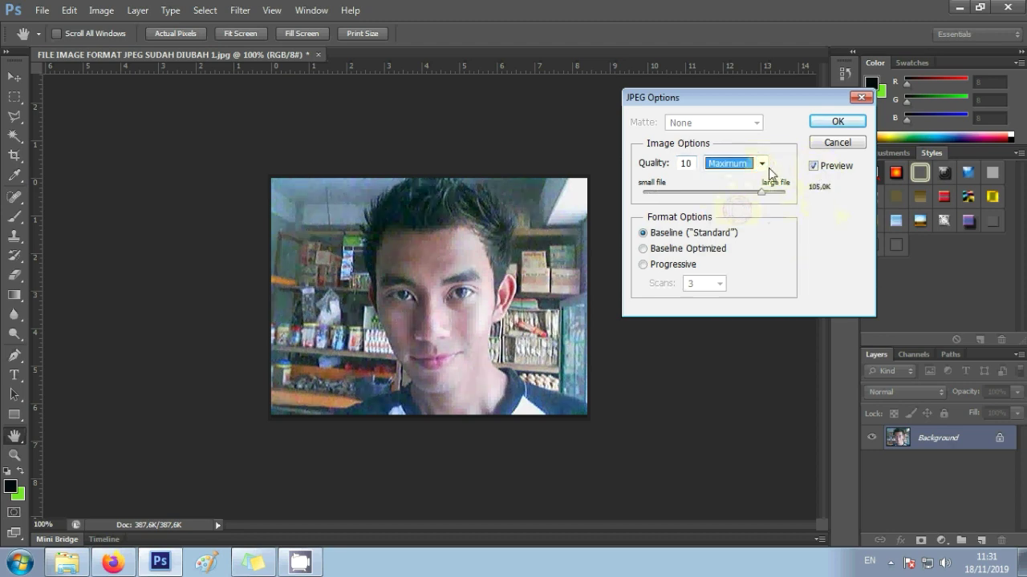
pyautogui.click(762, 164)
pyautogui.click(726, 177)
pyautogui.click(838, 121)
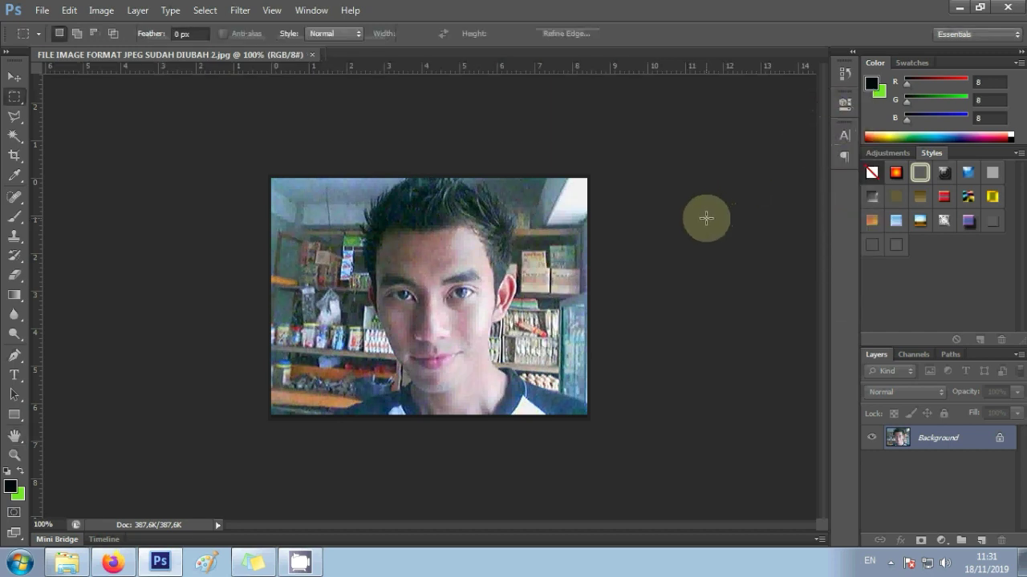
pyautogui.click(958, 7)
pyautogui.click(149, 266)
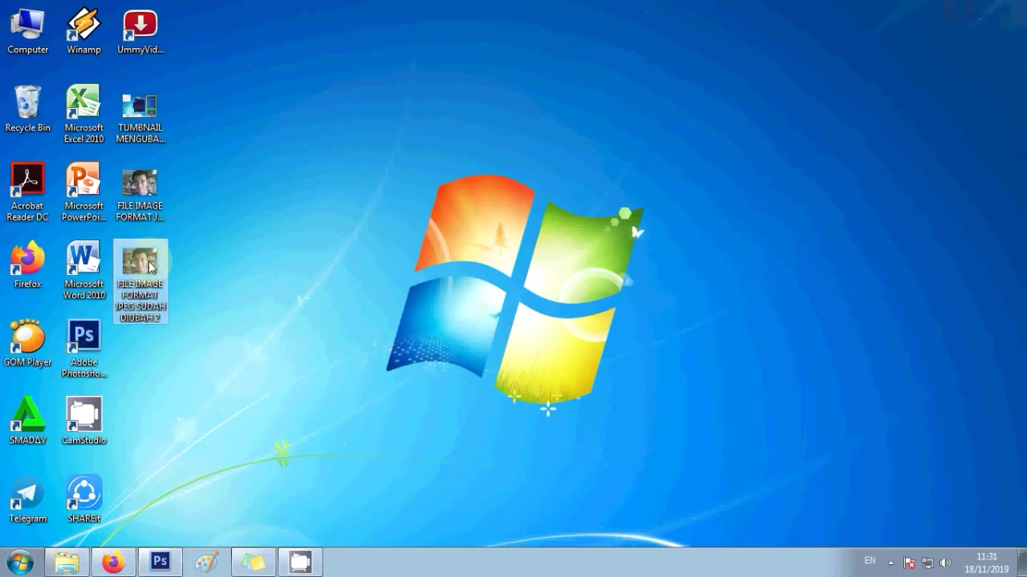
pyautogui.rightClick(149, 266)
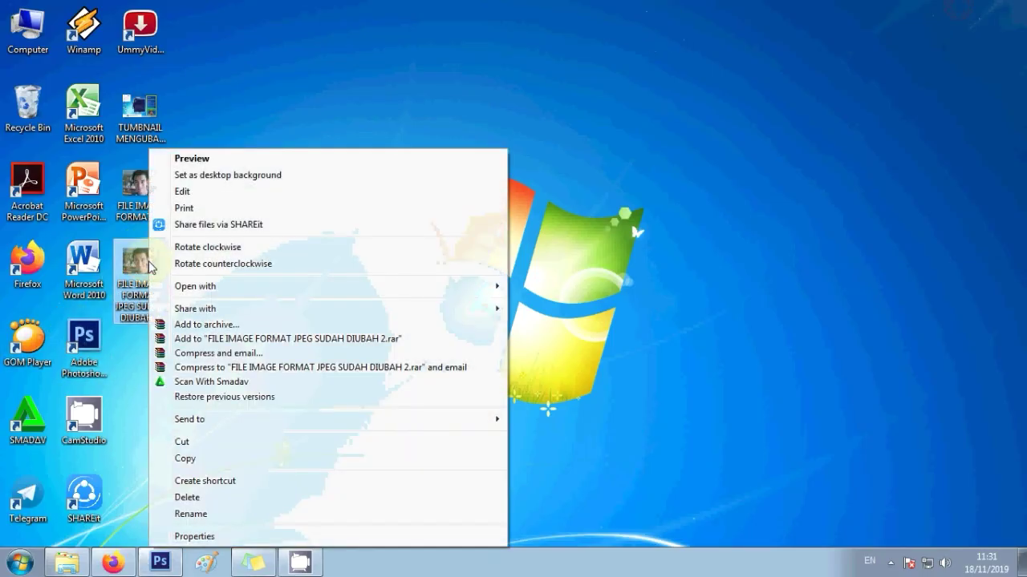
pyautogui.click(641, 298)
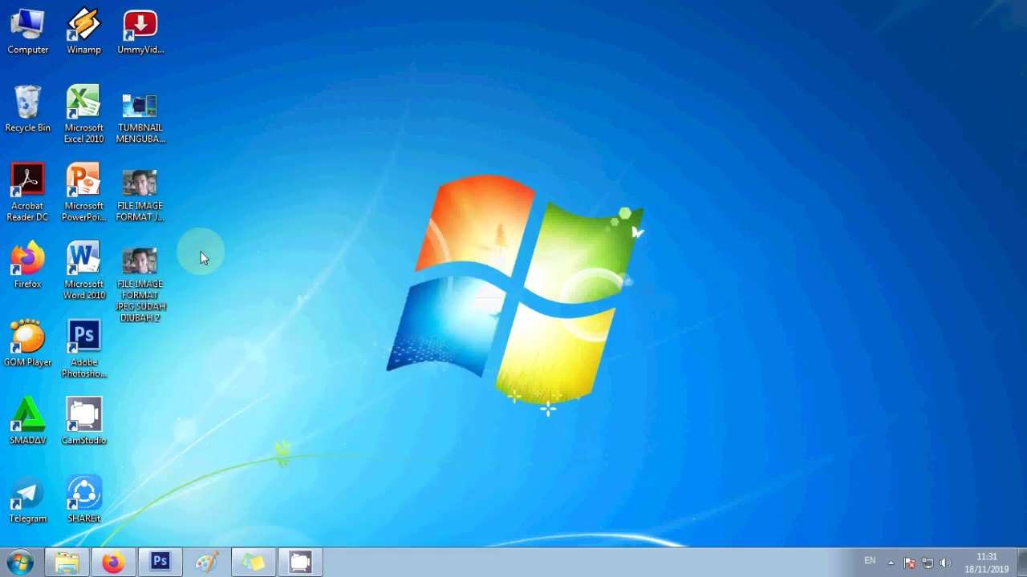
pyautogui.rightClick(153, 272)
pyautogui.click(223, 537)
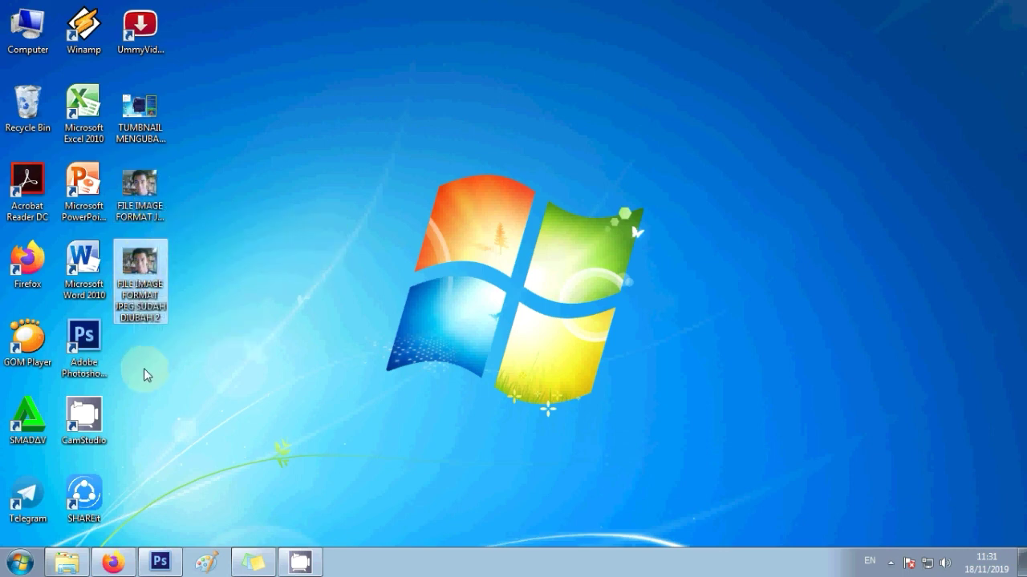
pyautogui.rightClick(148, 286)
pyautogui.click(196, 534)
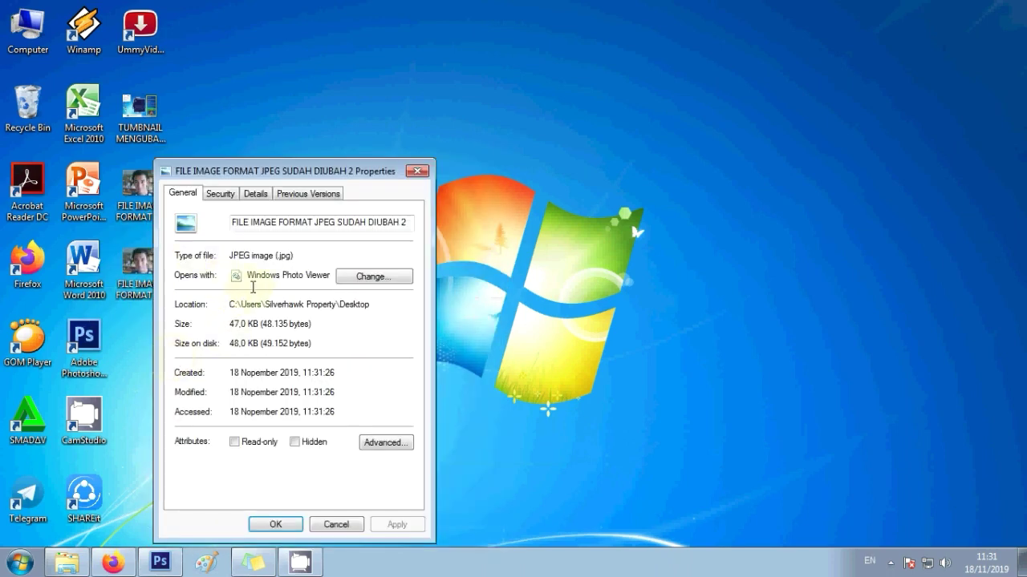
pyautogui.moveTo(302, 178); pyautogui.dragTo(534, 63)
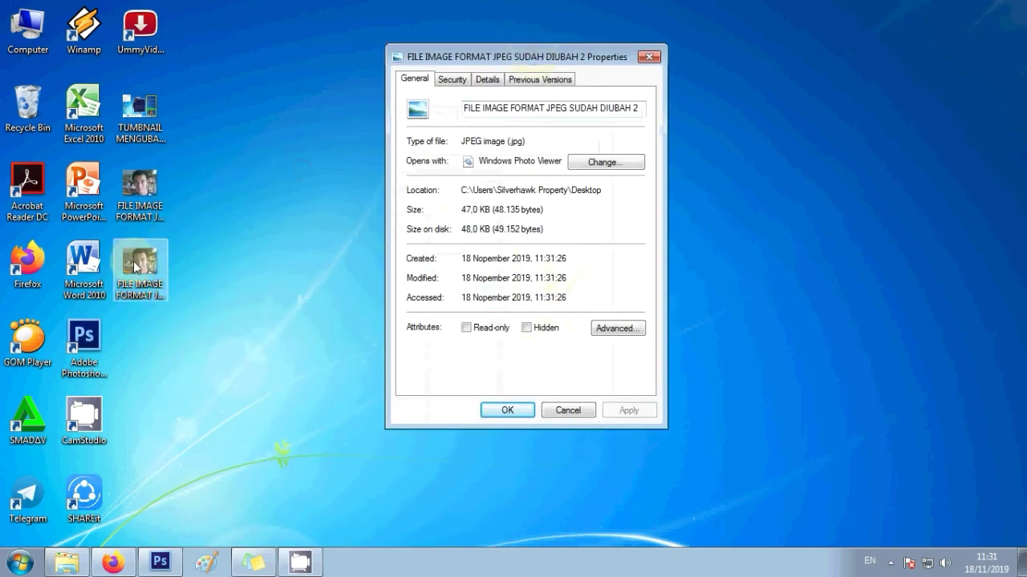
pyautogui.click(202, 217)
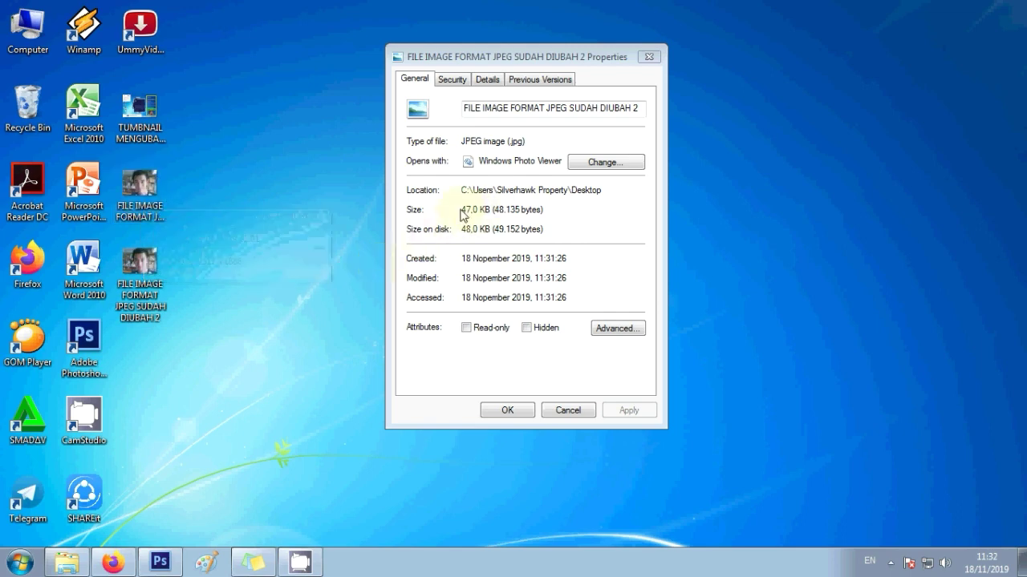
pyautogui.moveTo(462, 210); pyautogui.dragTo(578, 211)
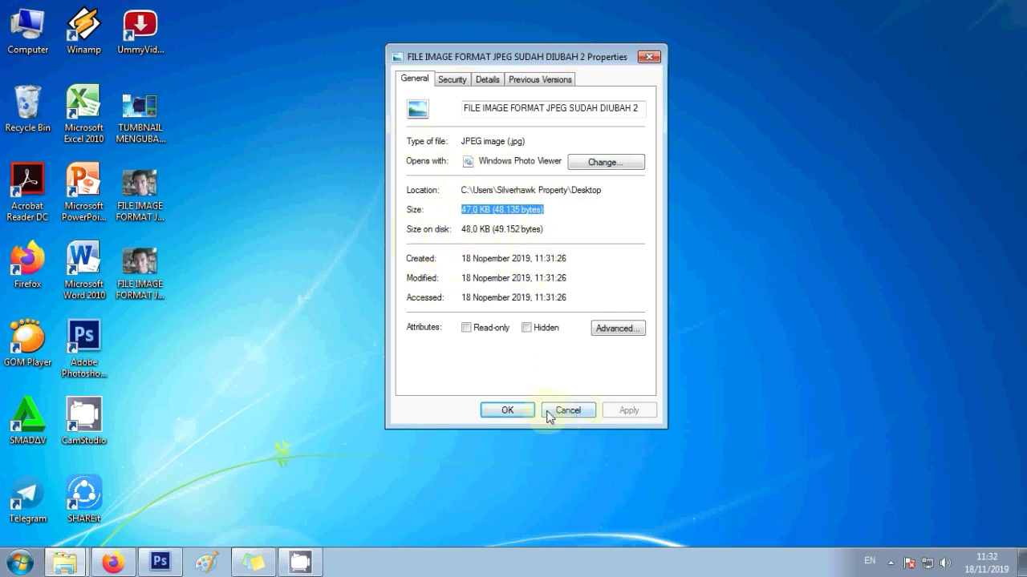
pyautogui.click(515, 411)
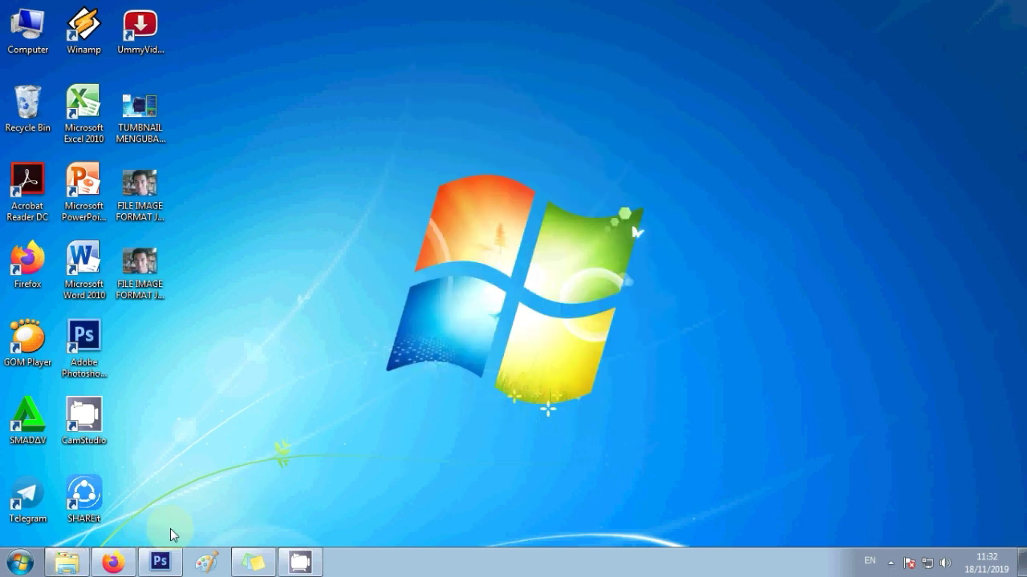
# - Add a red text caption 'UBAH FORMAT JPEG' on the portrait photo
pyautogui.click(157, 550)
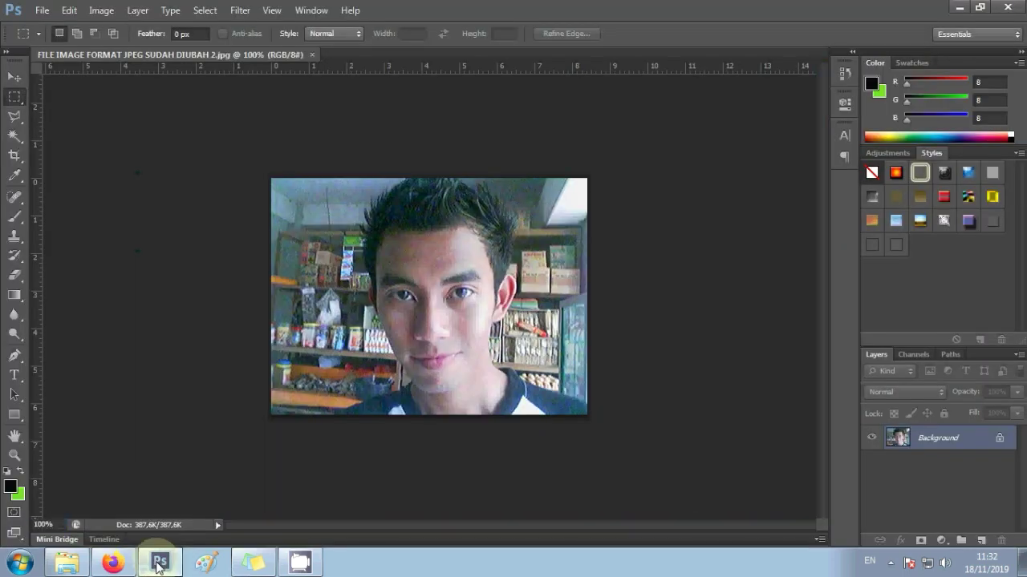
pyautogui.click(93, 246)
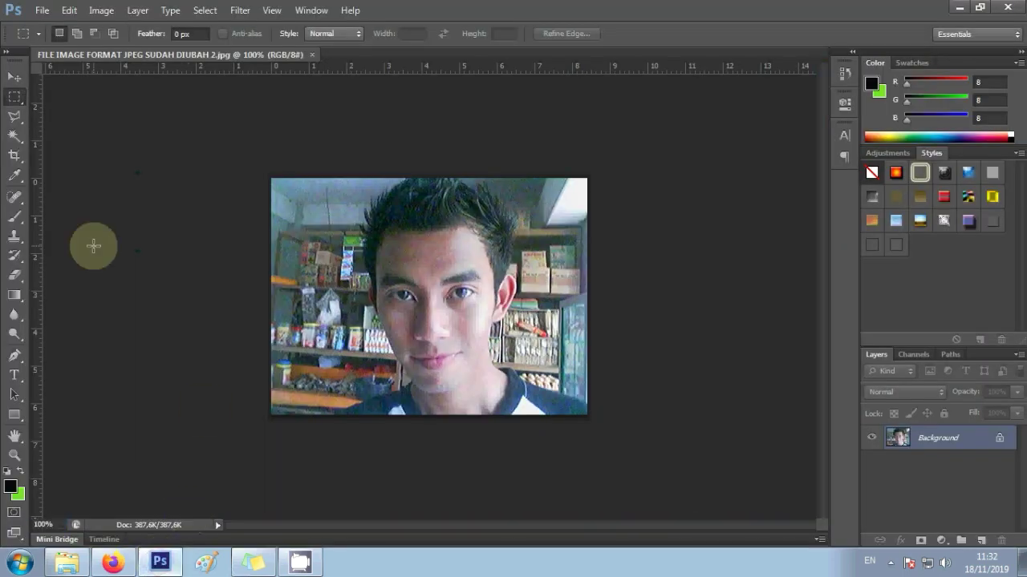
pyautogui.click(15, 375)
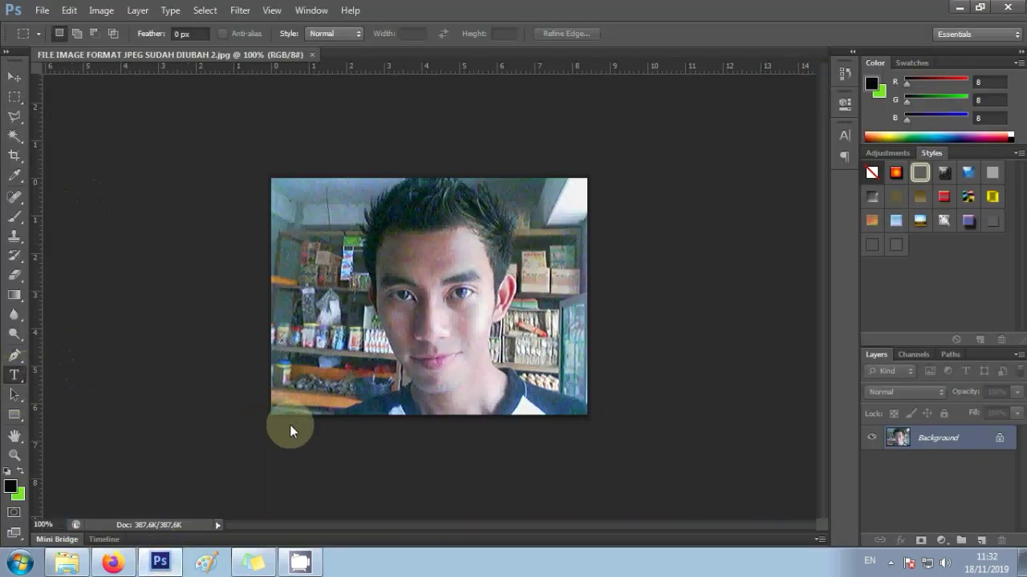
pyautogui.click(346, 407)
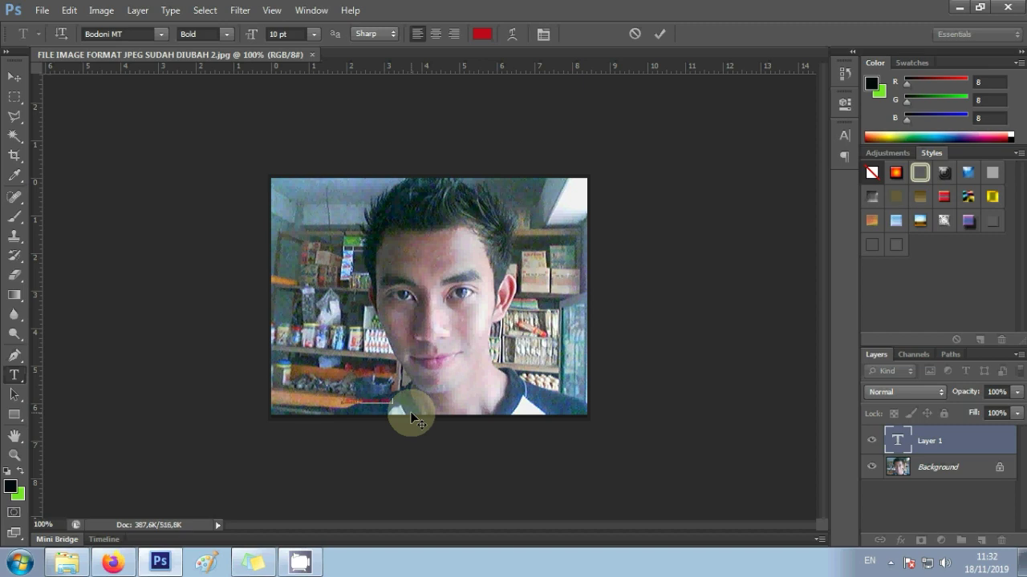
pyautogui.click(16, 78)
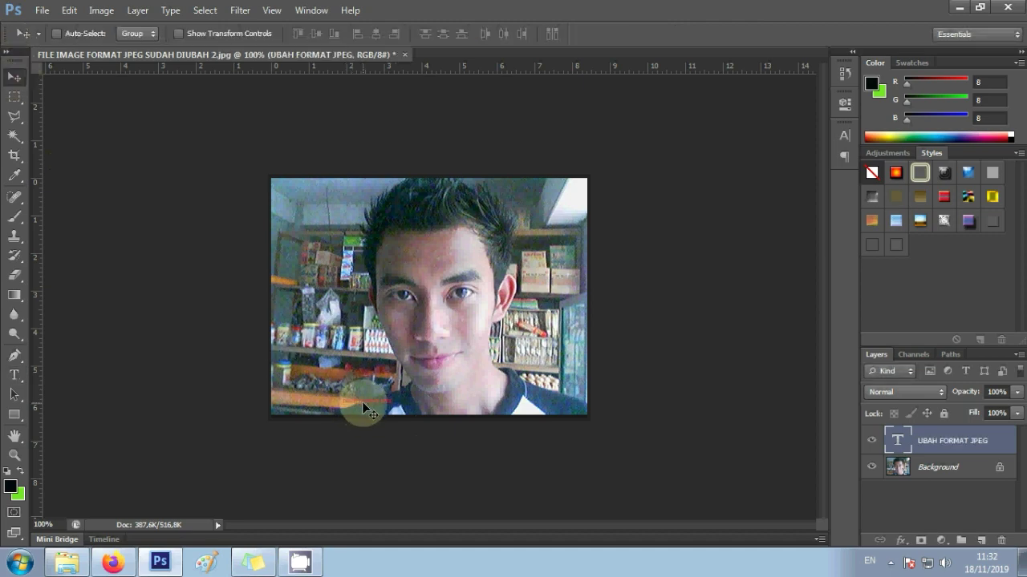
# - Scale the caption up about 600% and move it to the photo's bottom-left
pyautogui.hotkey('ctrl', 't')
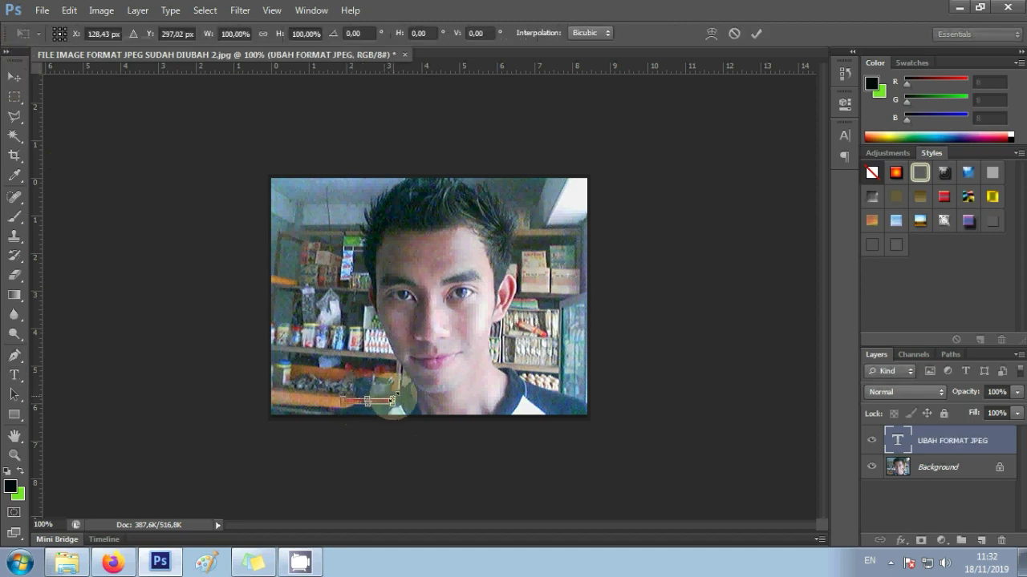
pyautogui.moveTo(393, 400); pyautogui.dragTo(618, 156)
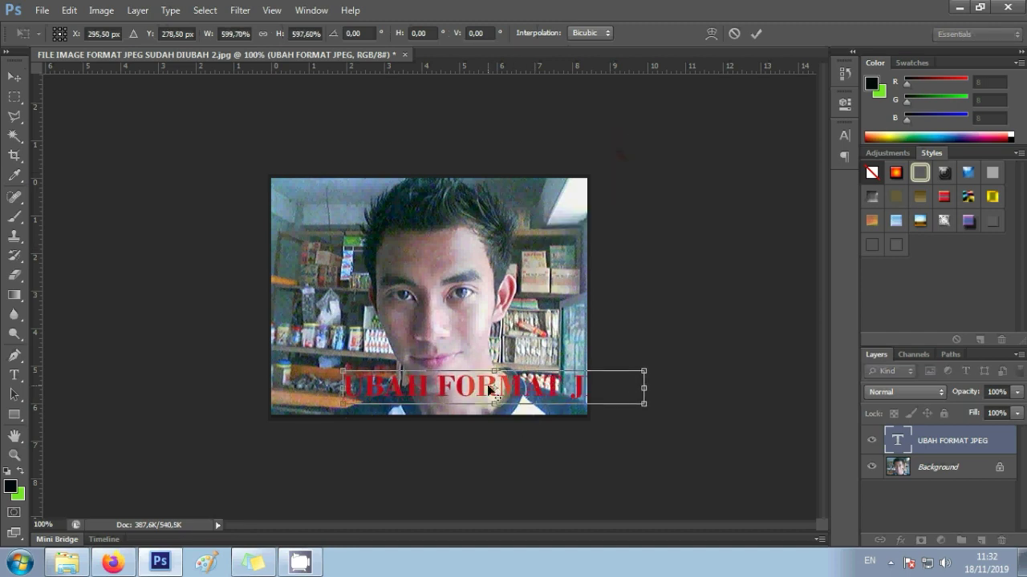
pyautogui.moveTo(488, 386)
pyautogui.mouseDown()
pyautogui.moveTo(360, 392)
pyautogui.moveTo(367, 385)
pyautogui.mouseUp()
pyautogui.press('Return')
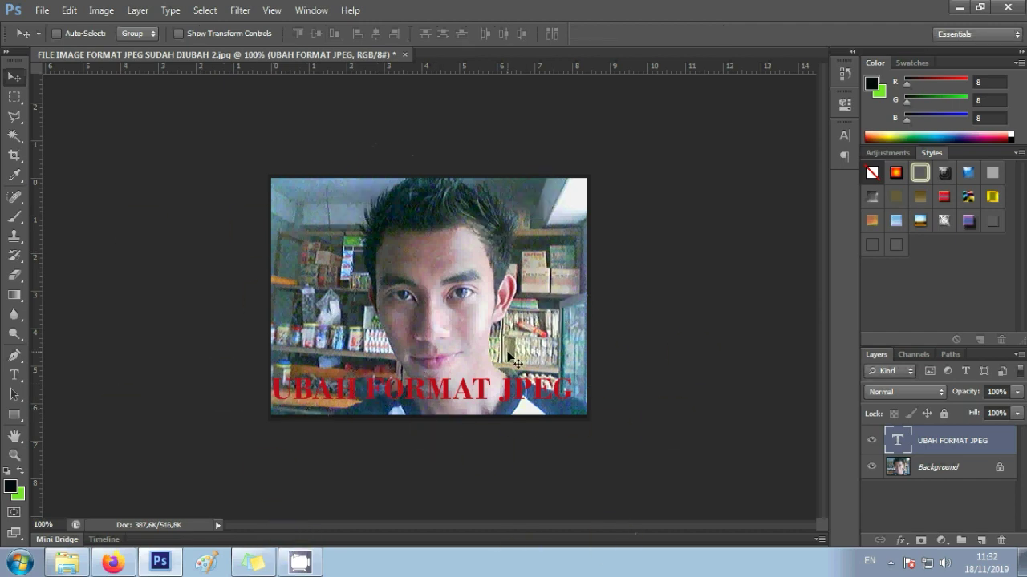
pyautogui.click(676, 409)
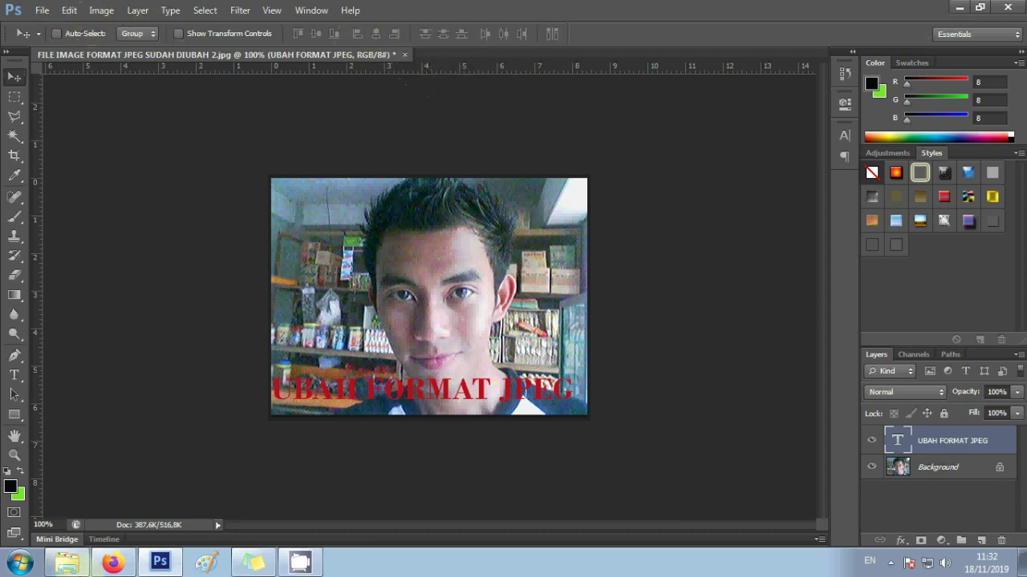
# - Drag 'burung jinak iwan' from the FOTO FAMILY IWAN folder into Photoshop as a second document
pyautogui.click(66, 562)
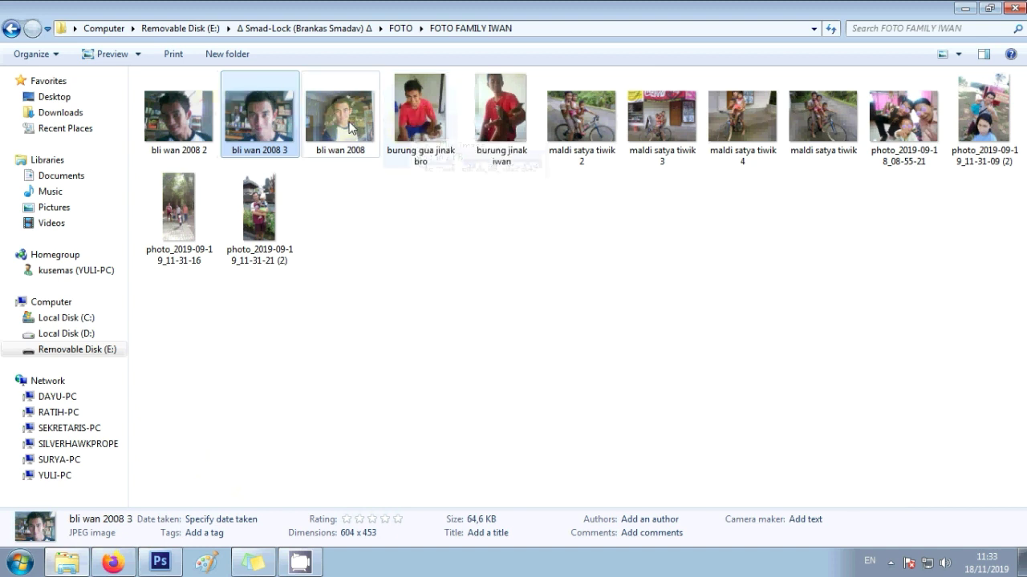
pyautogui.click(420, 117)
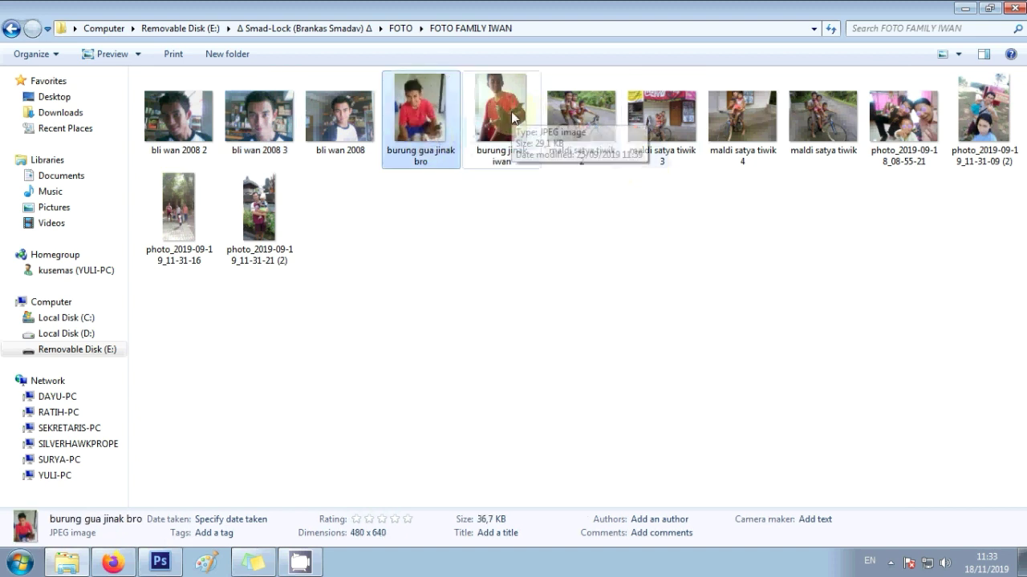
pyautogui.moveTo(511, 112)
pyautogui.mouseDown()
pyautogui.moveTo(439, 315)
pyautogui.moveTo(160, 563)
pyautogui.mouseUp()
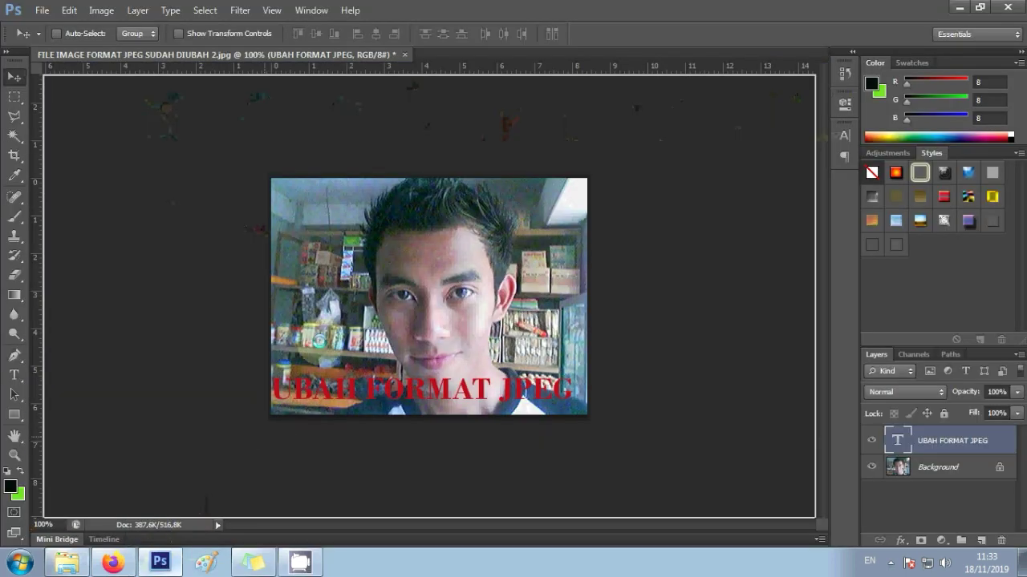
pyautogui.moveTo(160, 563); pyautogui.dragTo(509, 32)
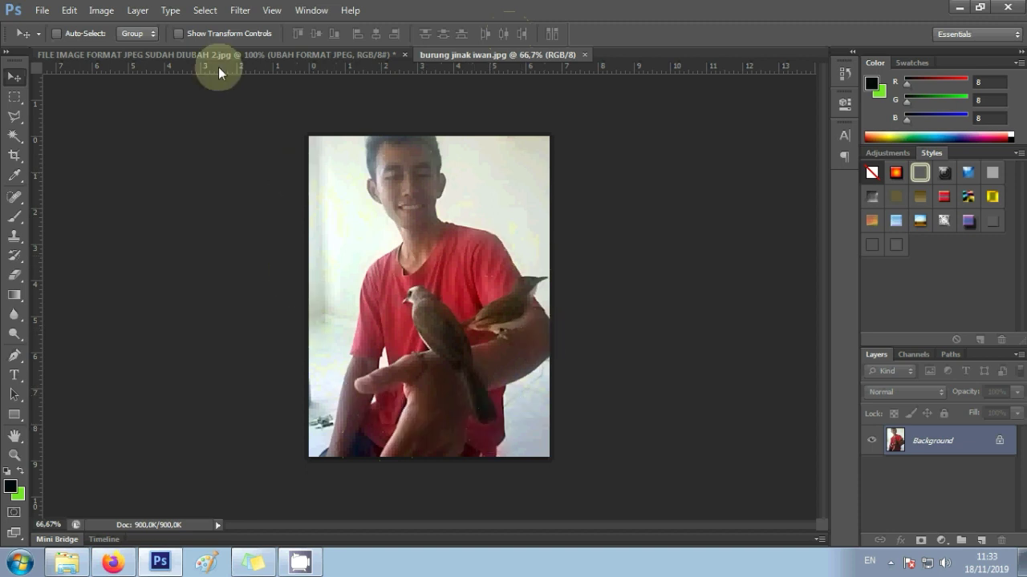
pyautogui.click(40, 11)
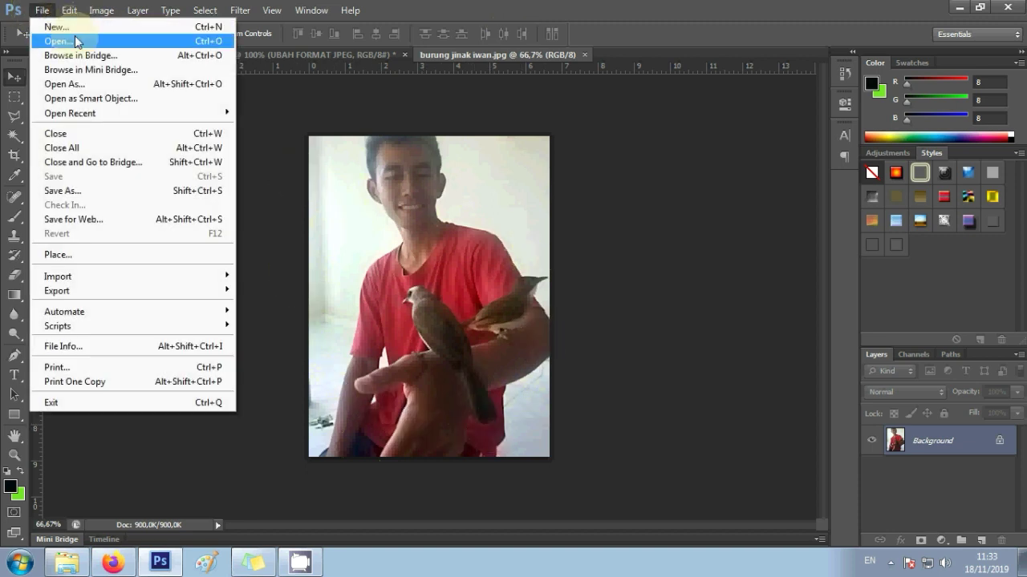
pyautogui.click(76, 191)
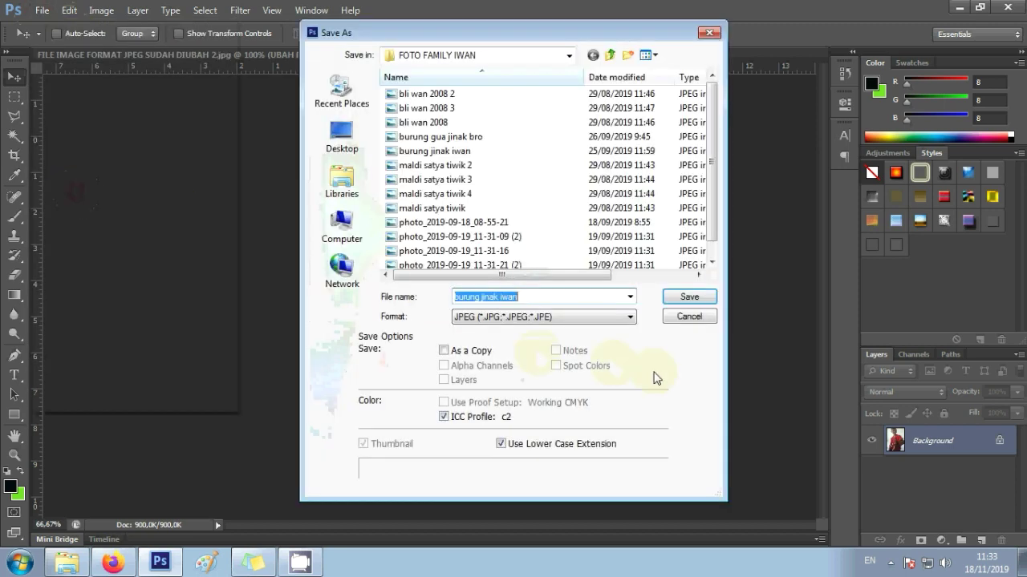
pyautogui.click(690, 317)
pyautogui.click(100, 13)
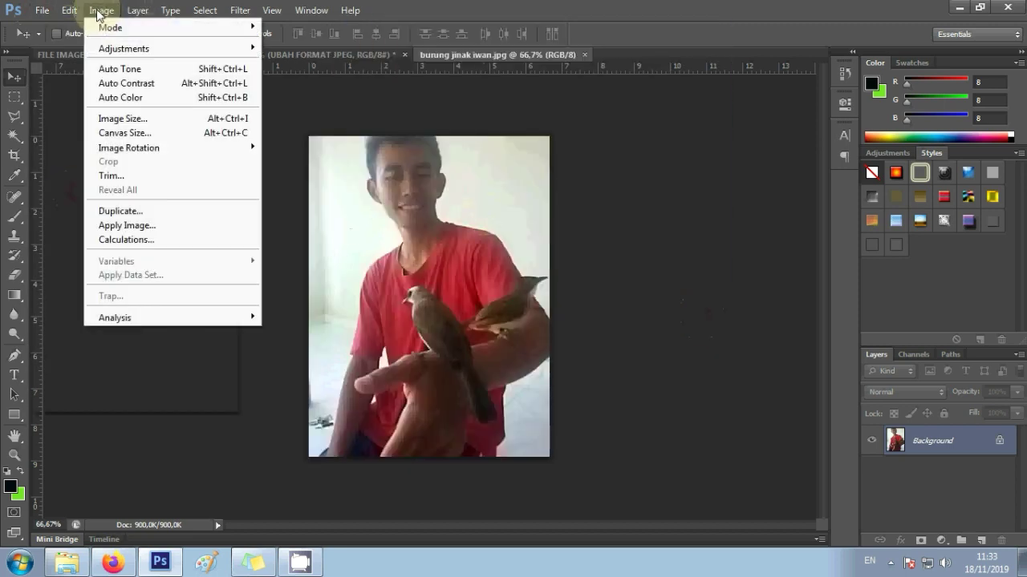
pyautogui.click(134, 119)
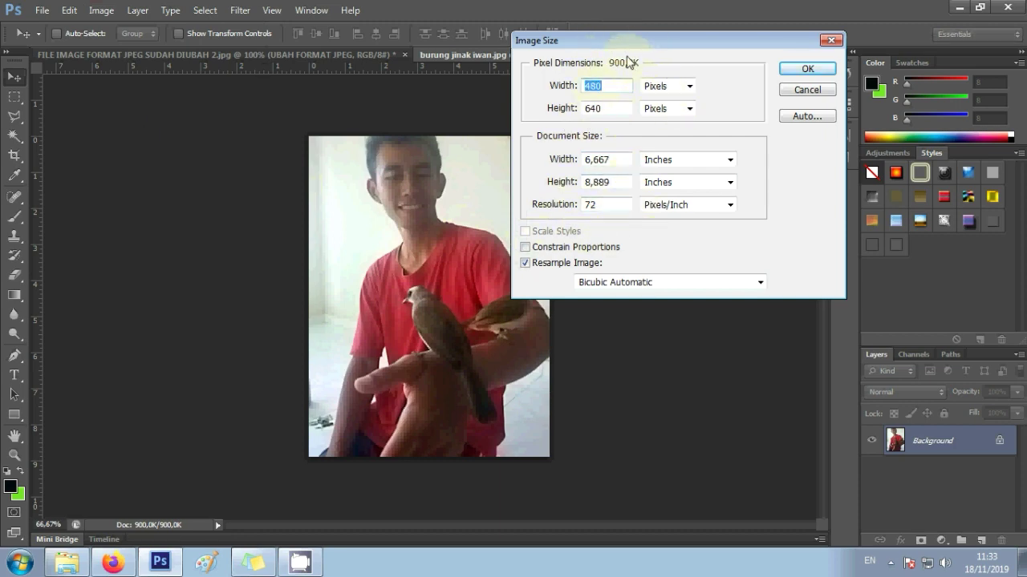
pyautogui.click(786, 74)
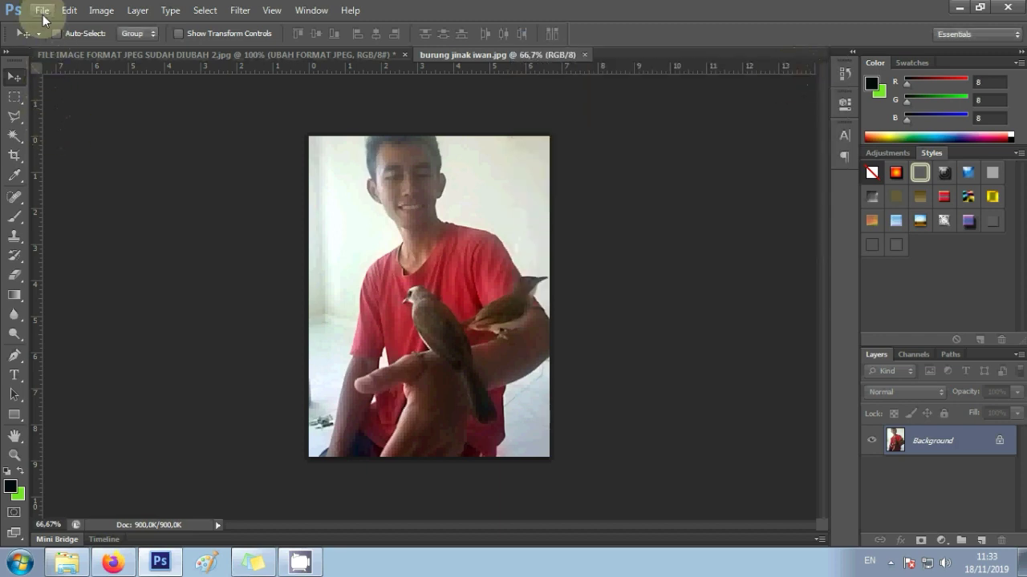
pyautogui.click(42, 10)
# - Name the bird photo's Save As copy 'FILE JPEG KE PDF DAN DIUBAH SIZE 1'
pyautogui.click(87, 190)
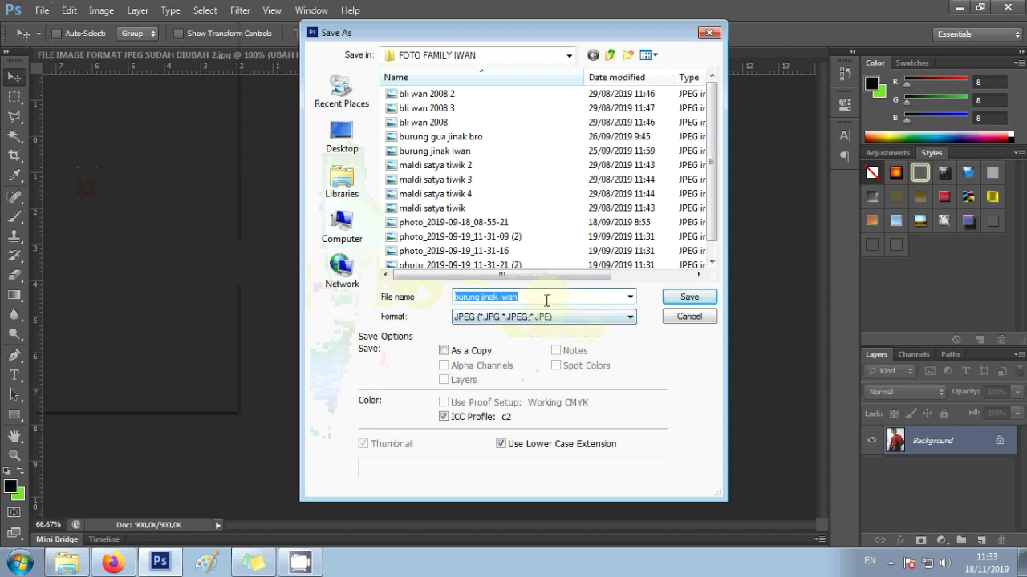
pyautogui.write('FI')
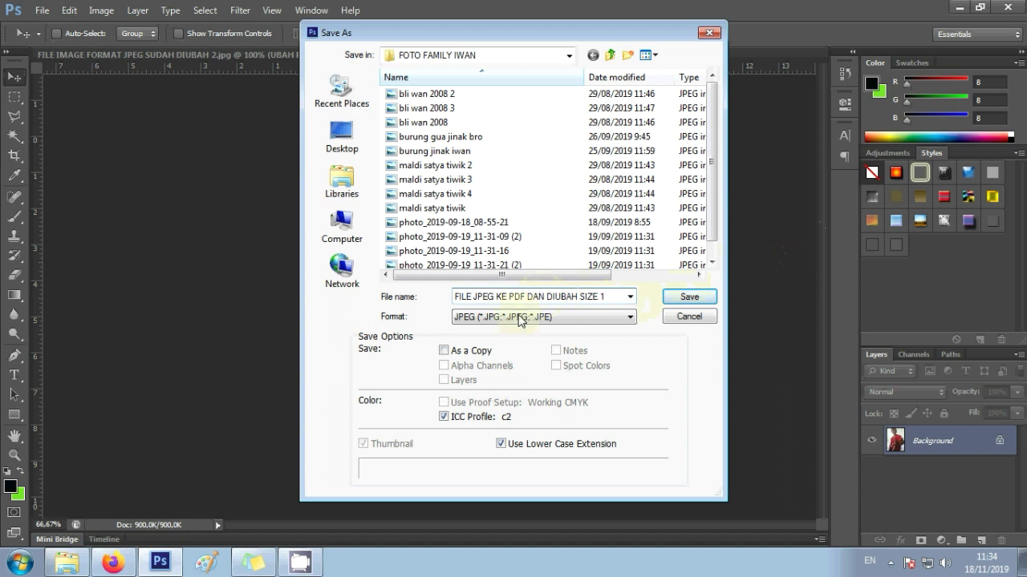
pyautogui.moveTo(456, 297); pyautogui.dragTo(618, 294)
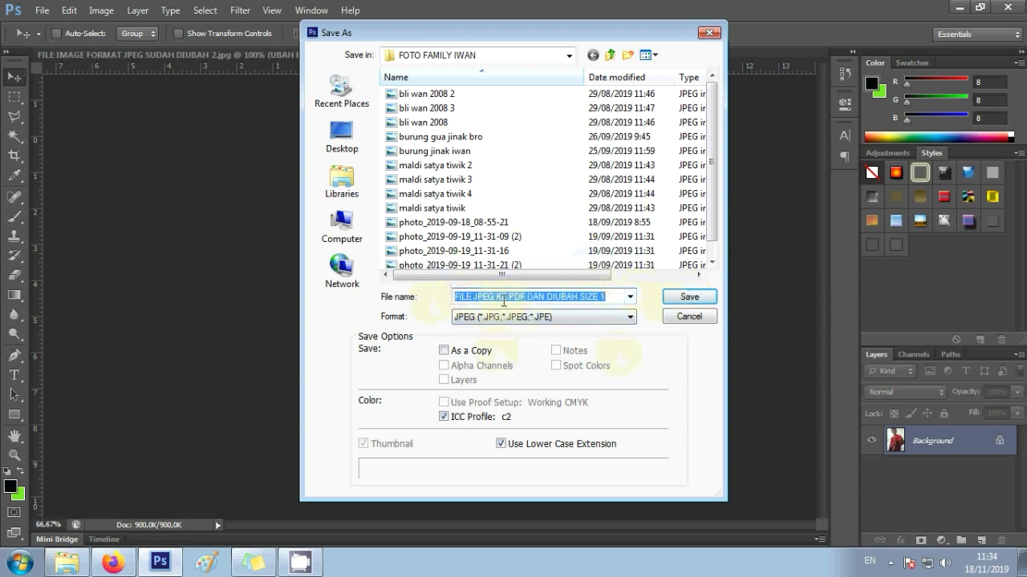
pyautogui.click(630, 318)
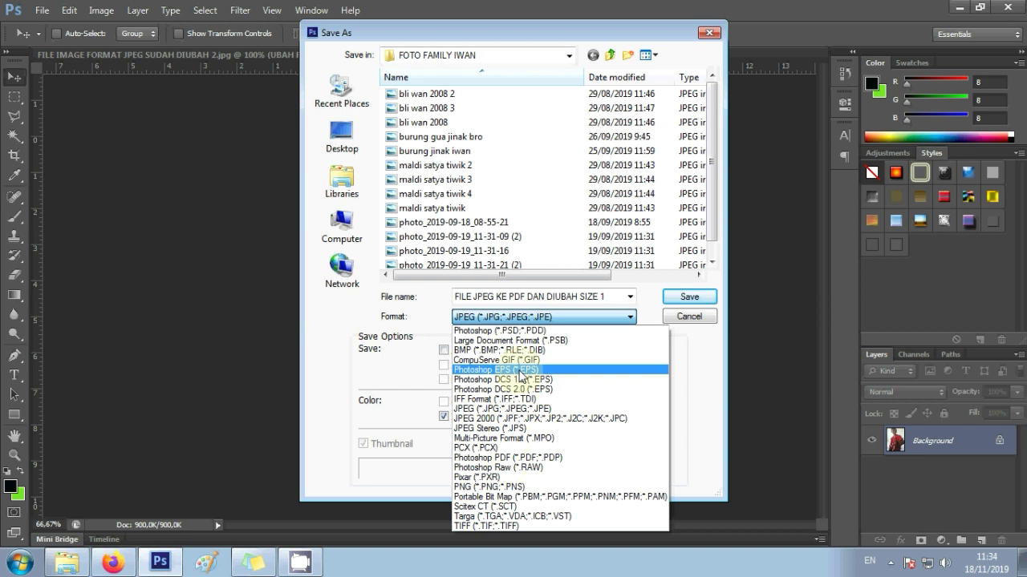
# - Save the bird photo to the Desktop in Photoshop PDF format
pyautogui.click(524, 458)
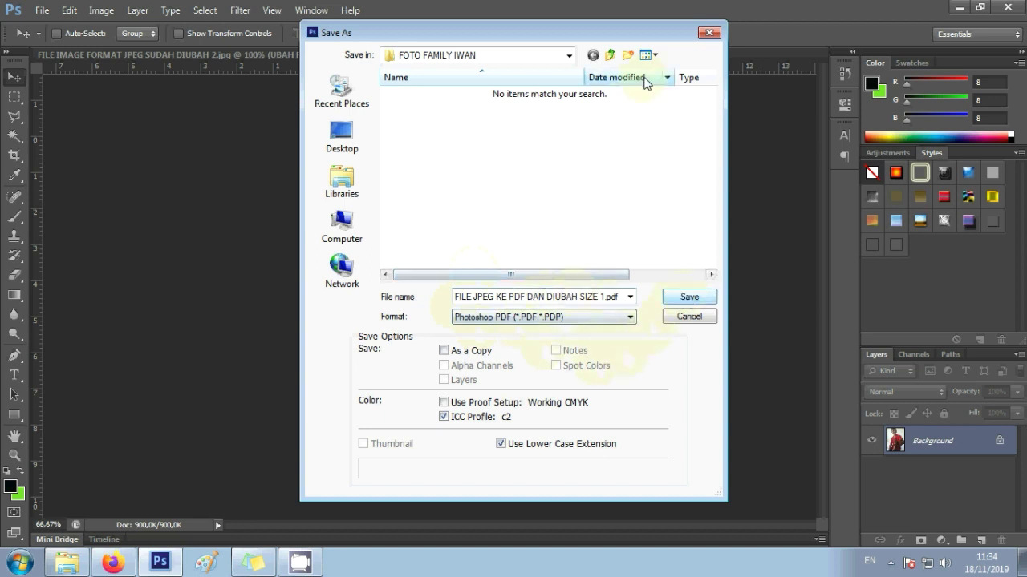
pyautogui.click(569, 55)
pyautogui.click(510, 85)
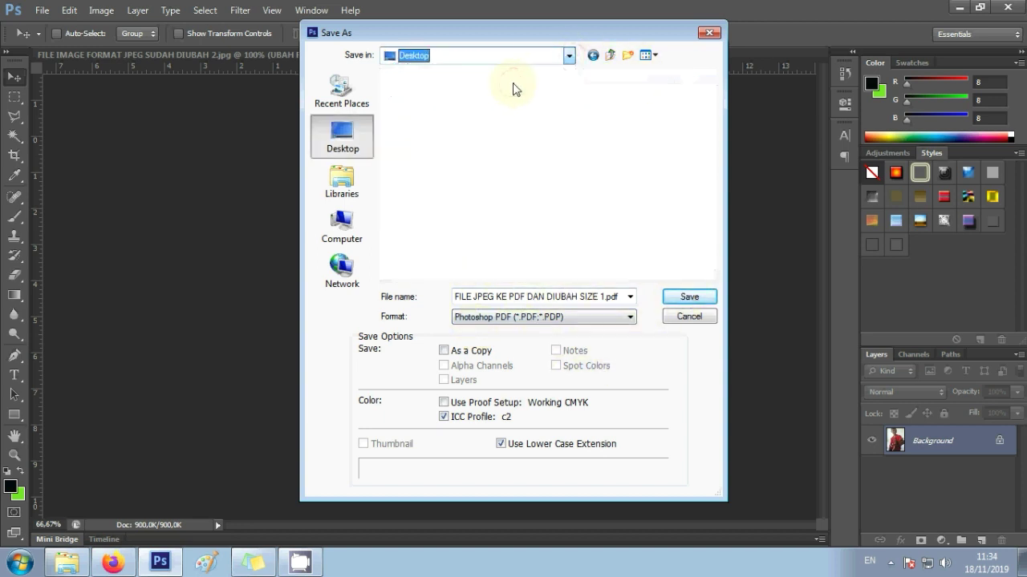
pyautogui.click(677, 298)
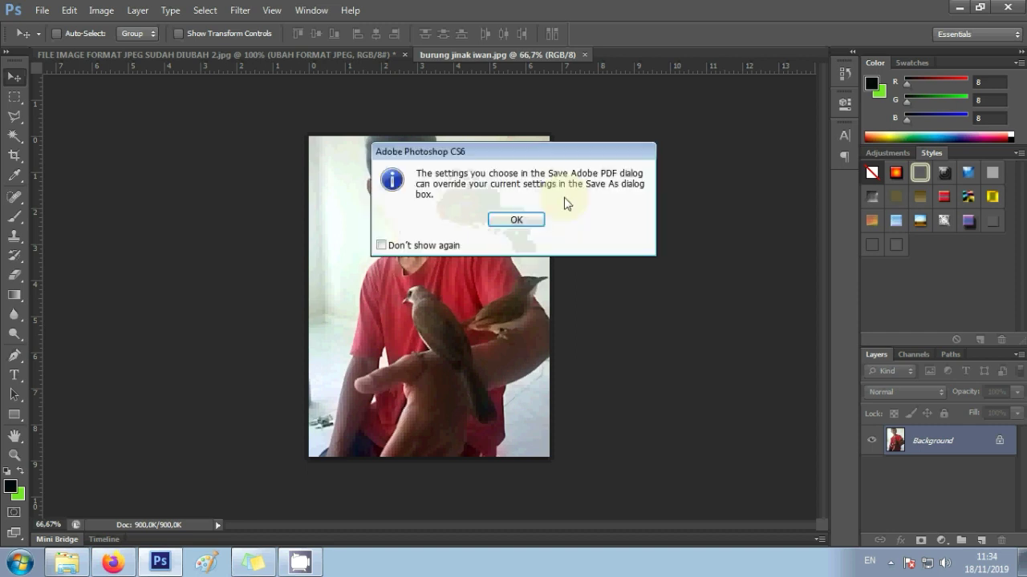
# - Save the PDF with the High Quality Print preset and standard None, accepting the compatibility warning
pyautogui.click(511, 222)
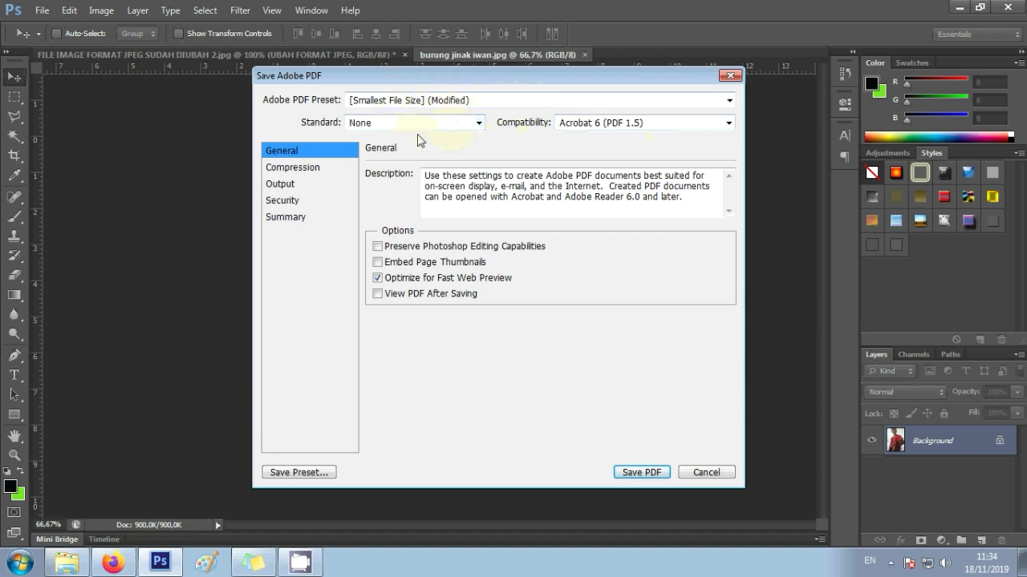
pyautogui.click(717, 99)
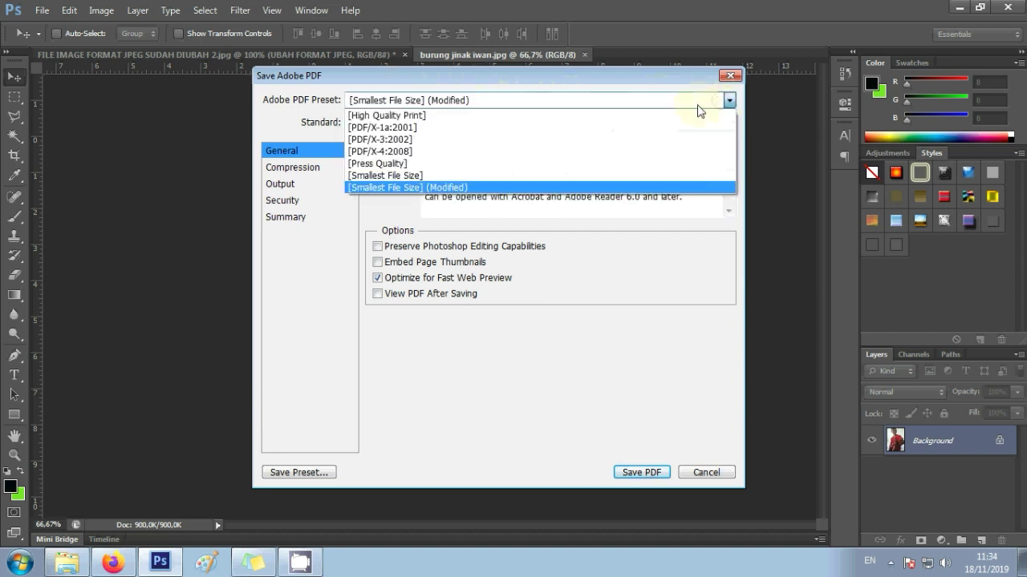
pyautogui.click(414, 116)
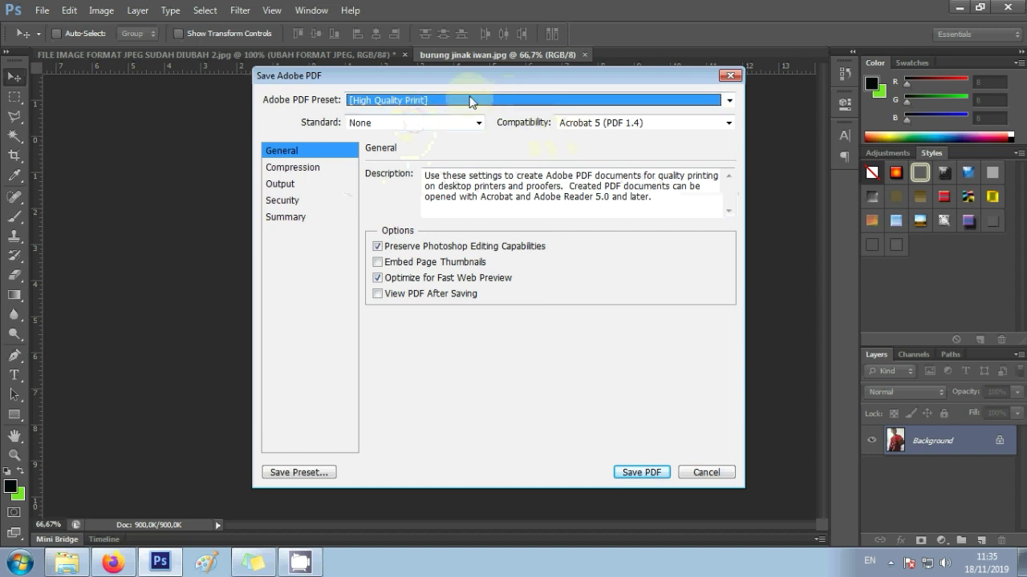
pyautogui.click(478, 123)
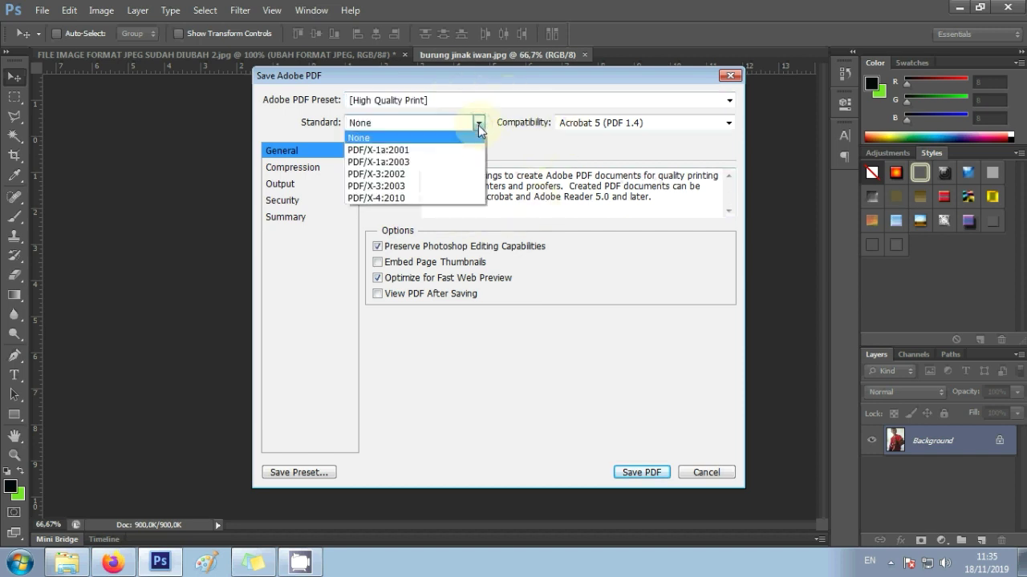
pyautogui.click(478, 126)
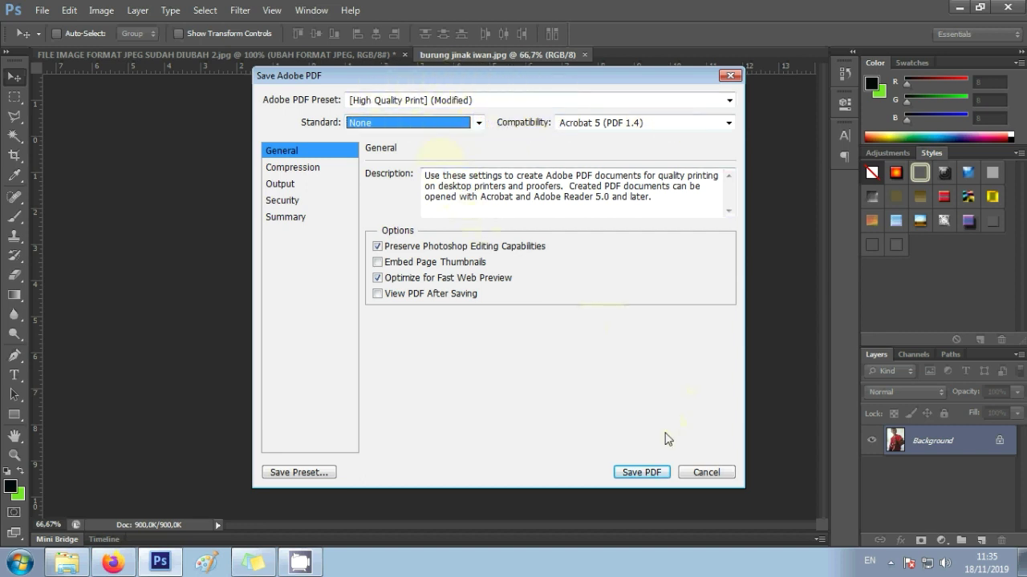
pyautogui.click(642, 473)
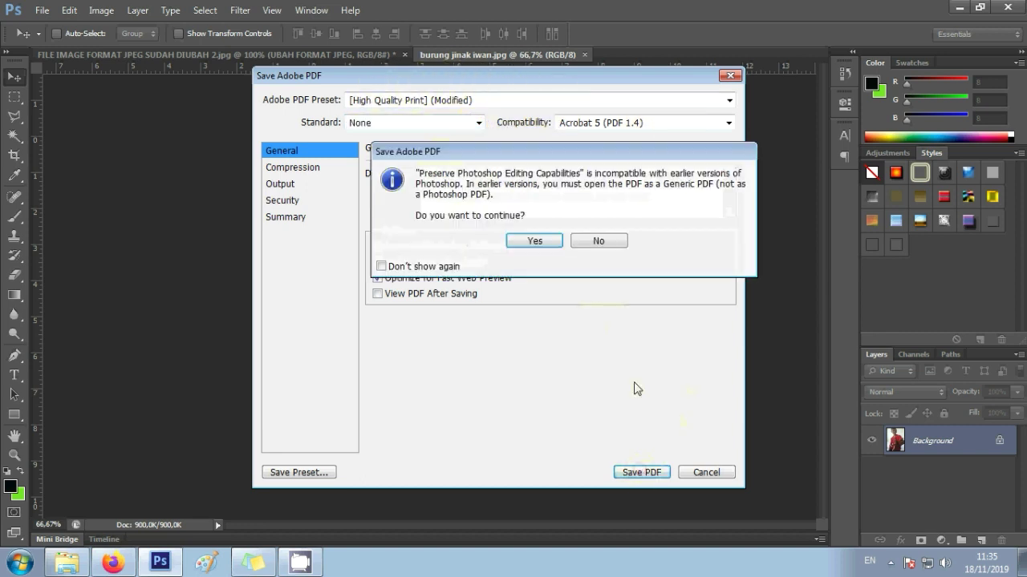
pyautogui.click(535, 242)
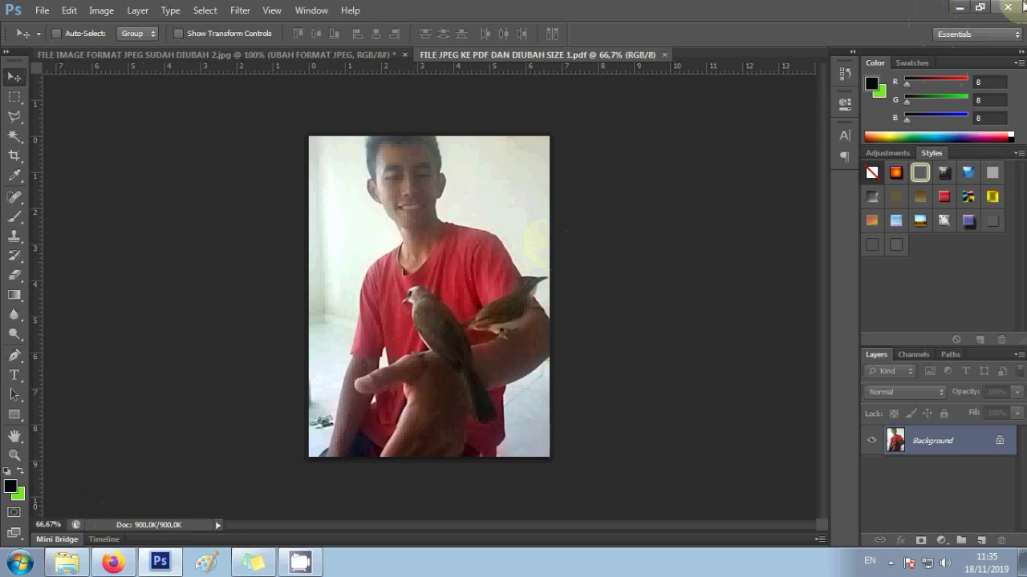
# - Check the original burung jinak iwan photo's Properties size (29,1 KB), then show the desktop
pyautogui.click(959, 7)
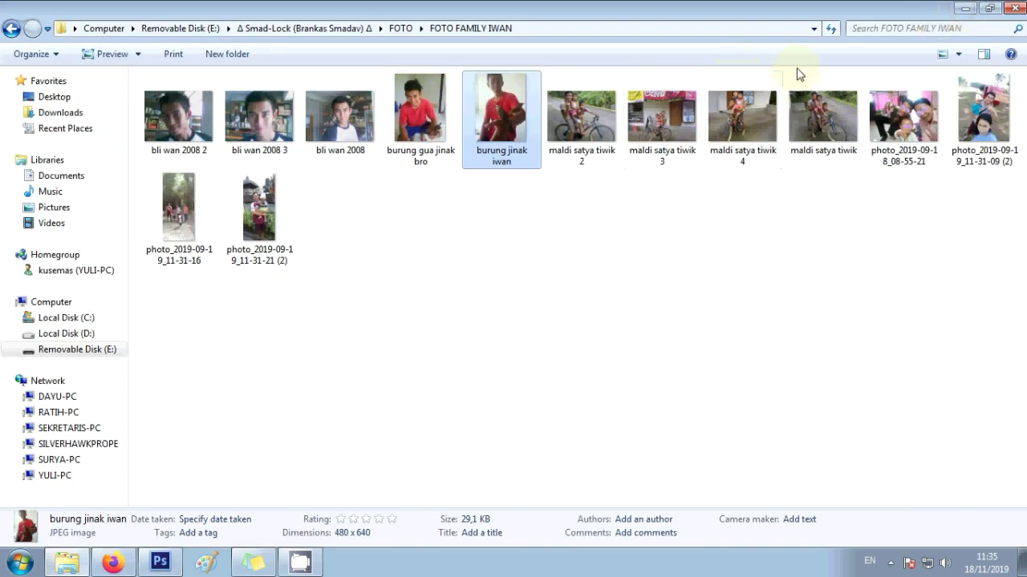
pyautogui.moveTo(501, 112)
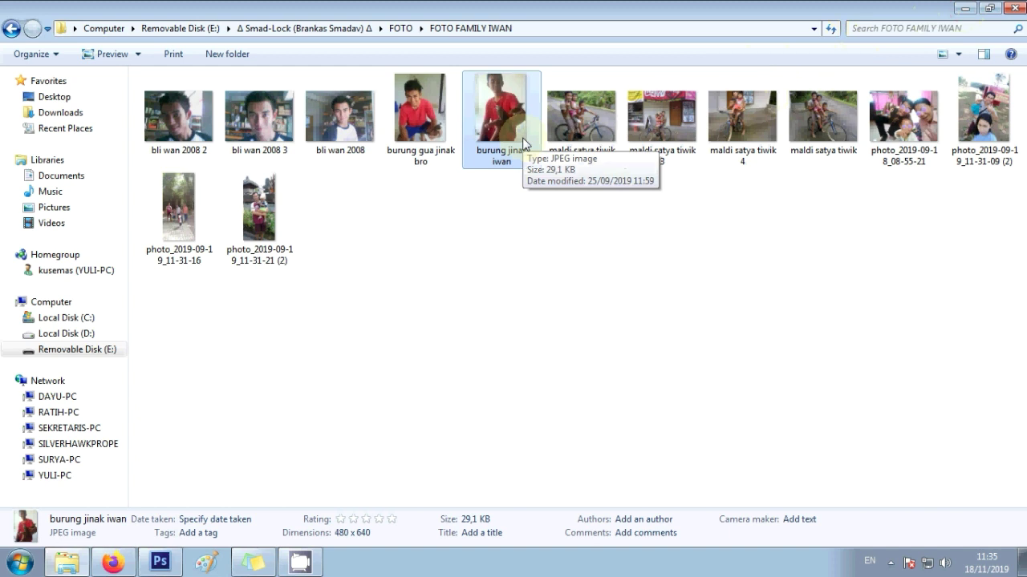
pyautogui.rightClick(523, 142)
pyautogui.click(591, 487)
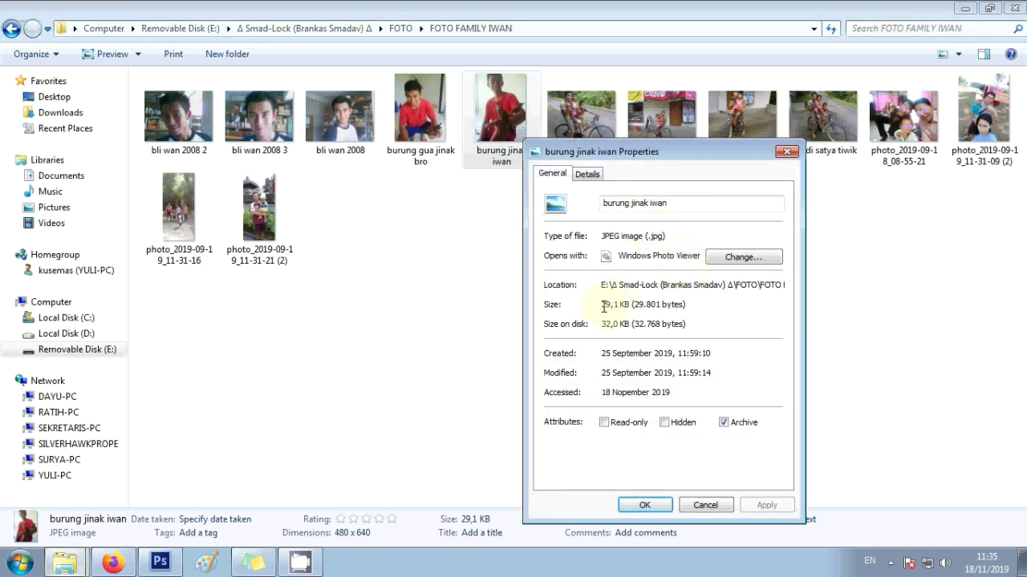
pyautogui.moveTo(607, 304); pyautogui.dragTo(689, 305)
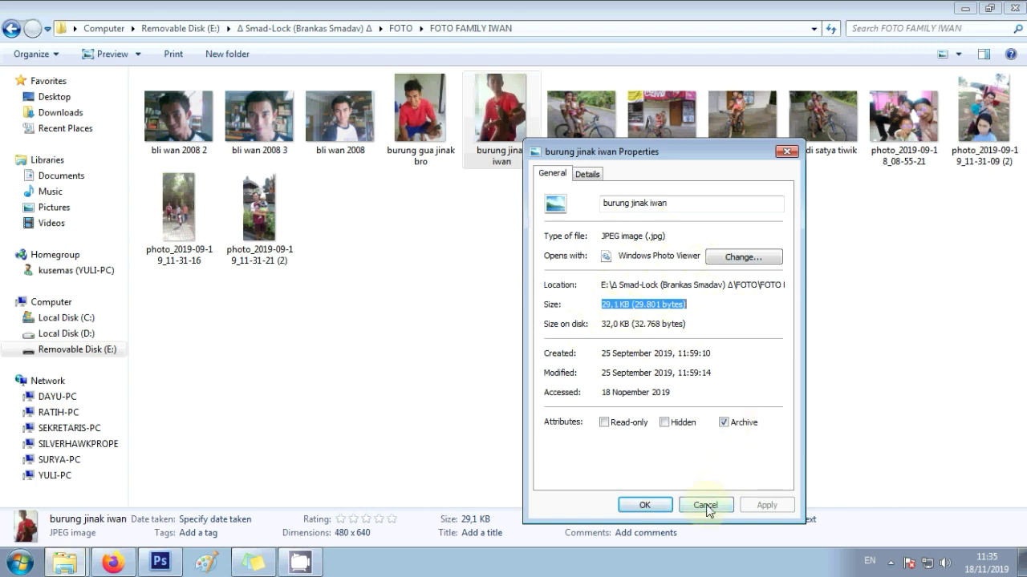
pyautogui.moveTo(674, 237); pyautogui.dragTo(579, 237)
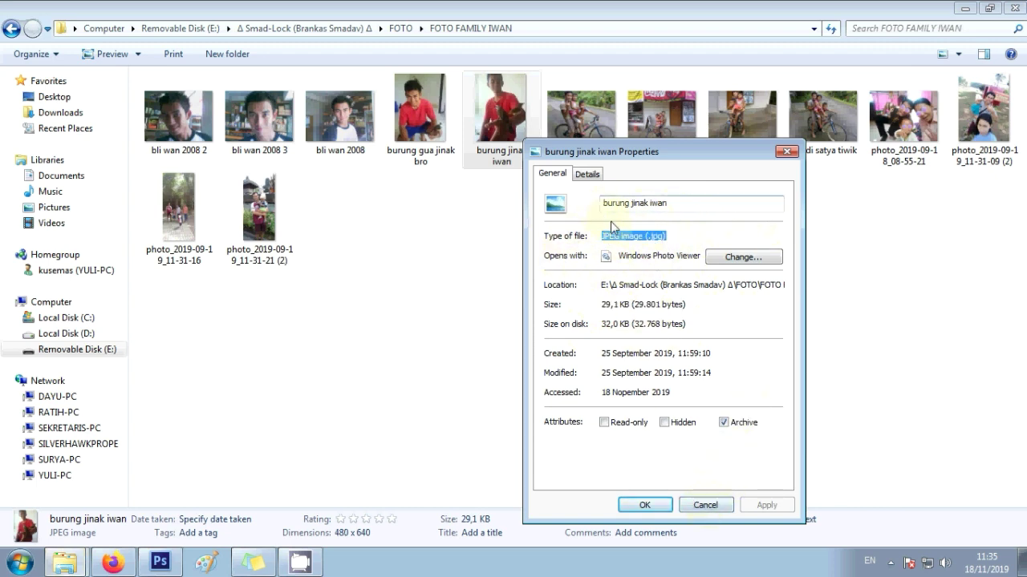
pyautogui.click(786, 151)
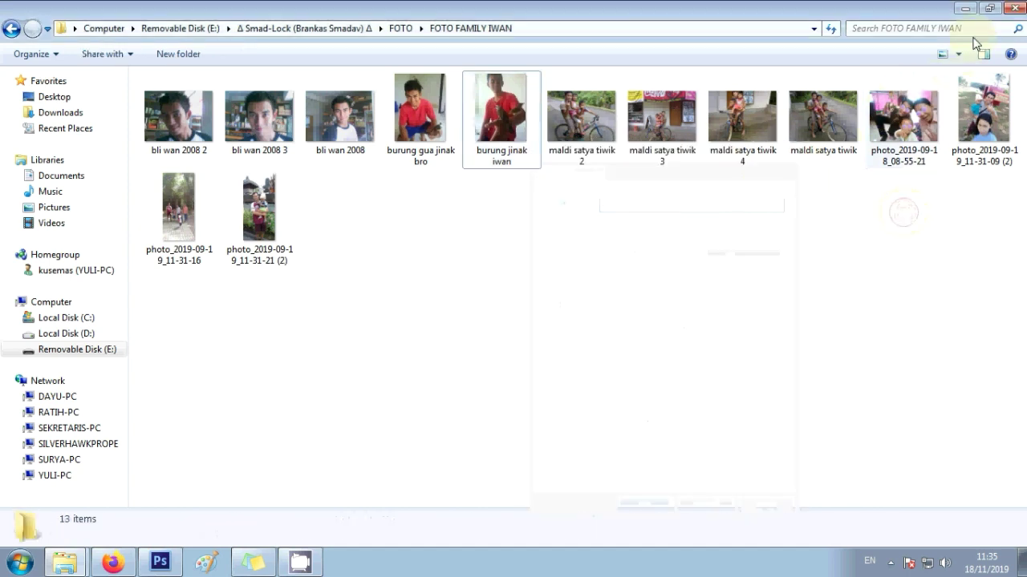
pyautogui.click(962, 8)
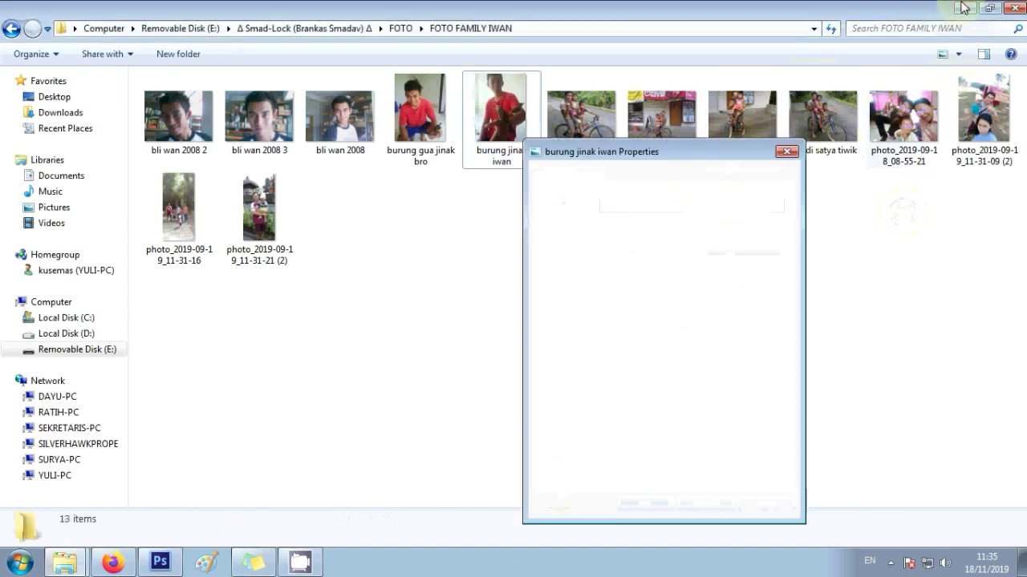
pyautogui.click(786, 164)
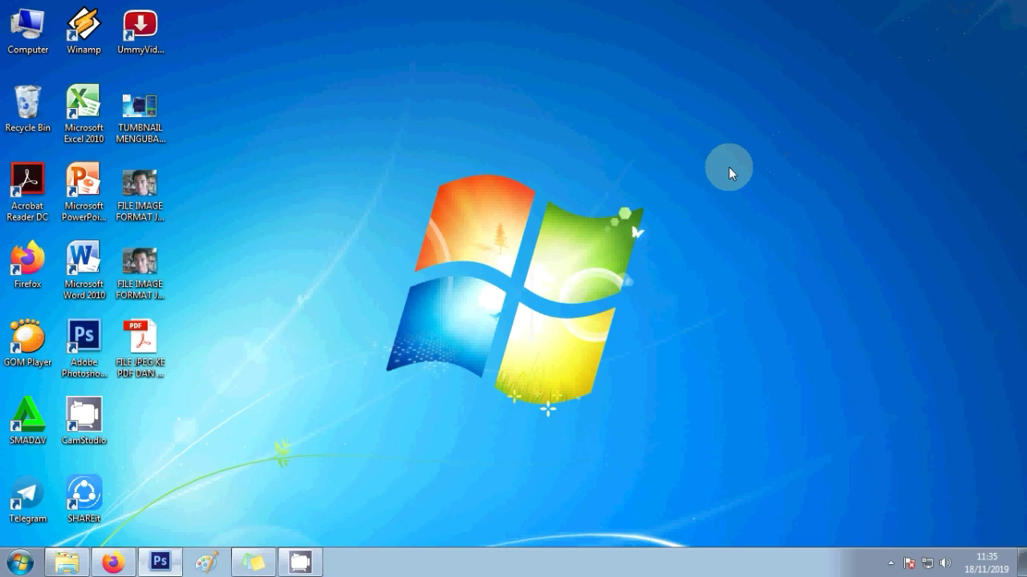
# - Confirm the desktop PDF's size of 433 KB in its Properties, then bring Photoshop forward
pyautogui.click(142, 365)
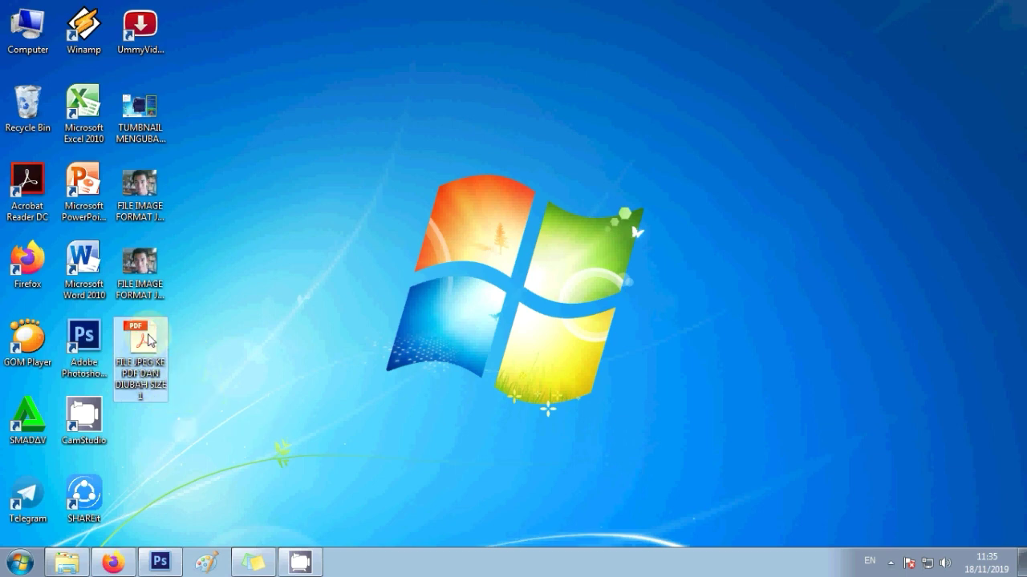
pyautogui.rightClick(142, 341)
pyautogui.click(193, 536)
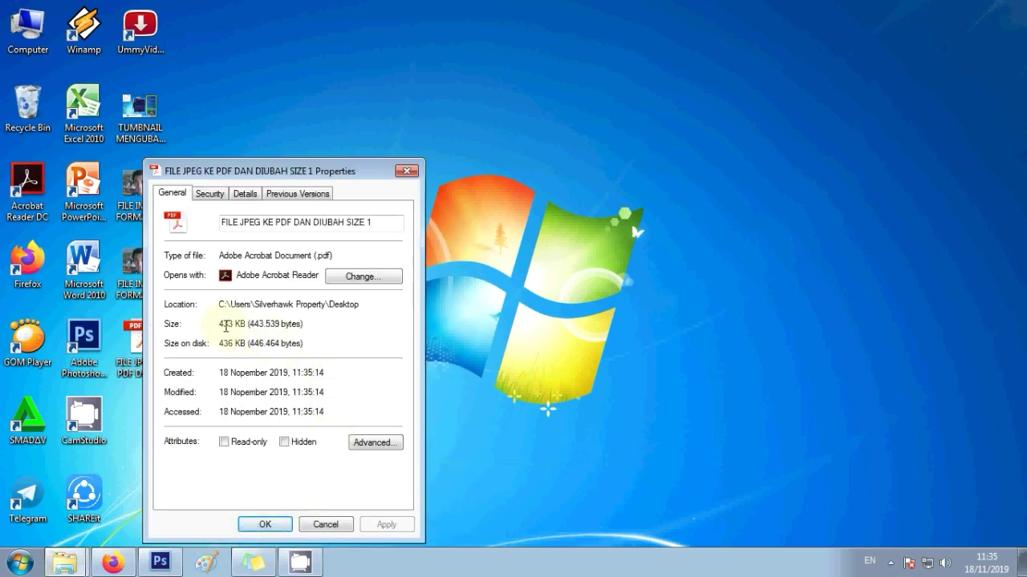
pyautogui.moveTo(219, 324); pyautogui.dragTo(305, 325)
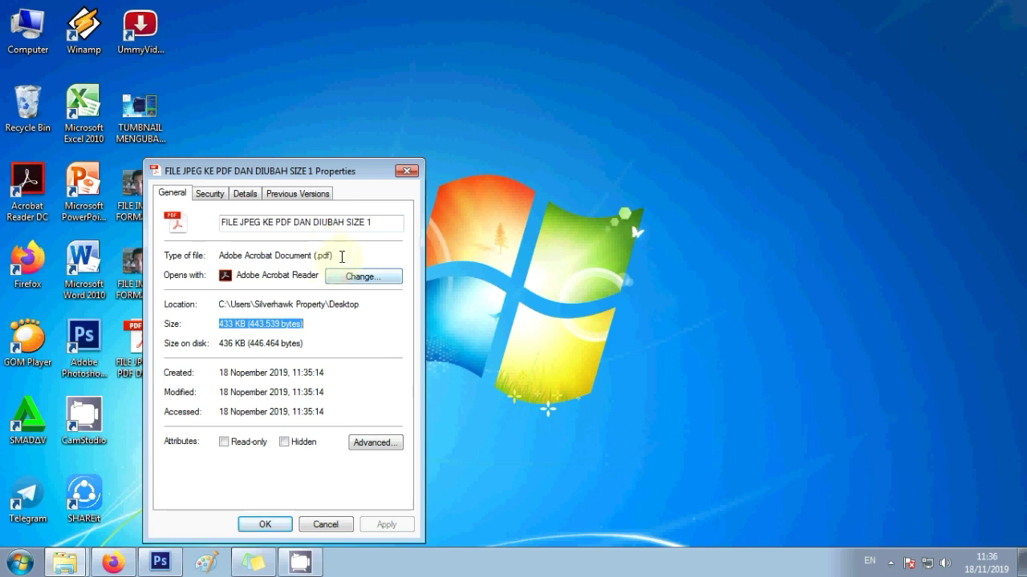
pyautogui.moveTo(341, 257); pyautogui.dragTo(219, 256)
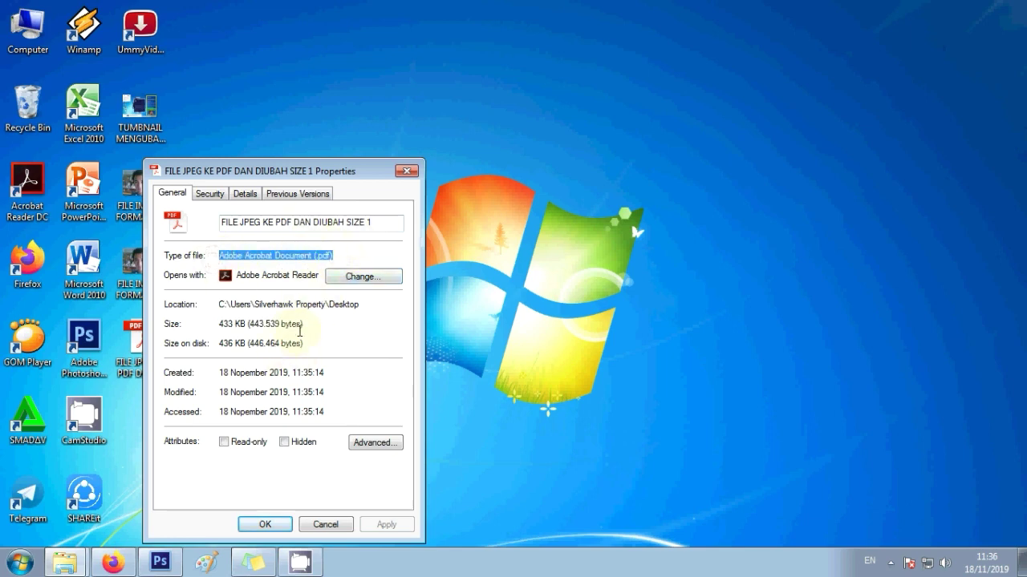
pyautogui.moveTo(310, 326); pyautogui.dragTo(218, 324)
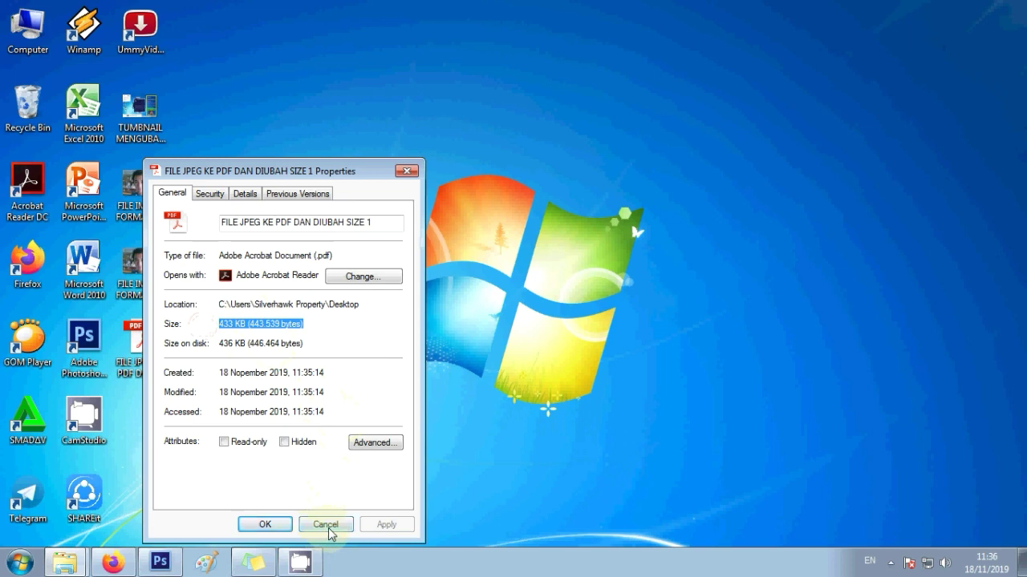
pyautogui.click(279, 527)
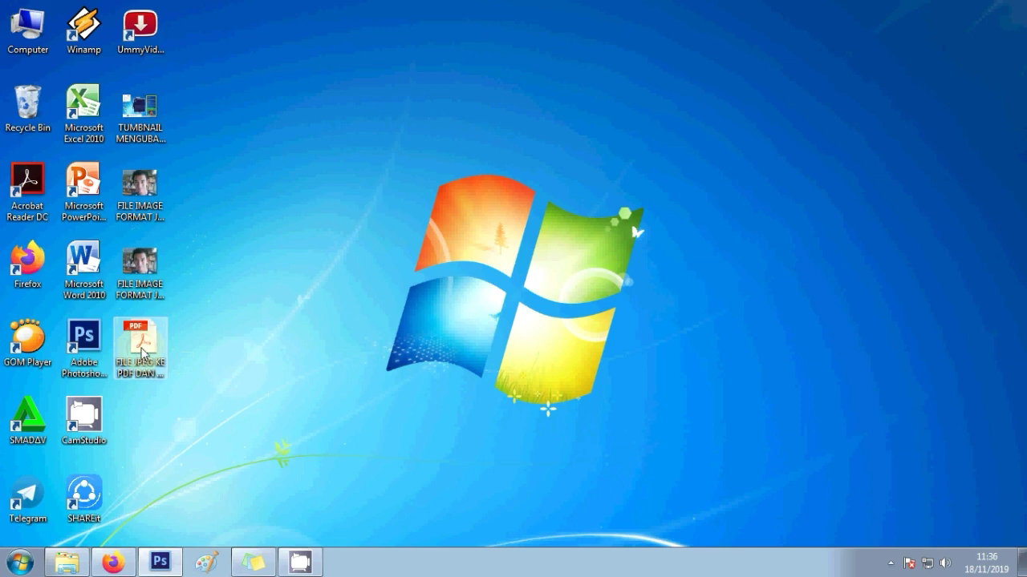
pyautogui.moveTo(141, 353); pyautogui.dragTo(167, 568)
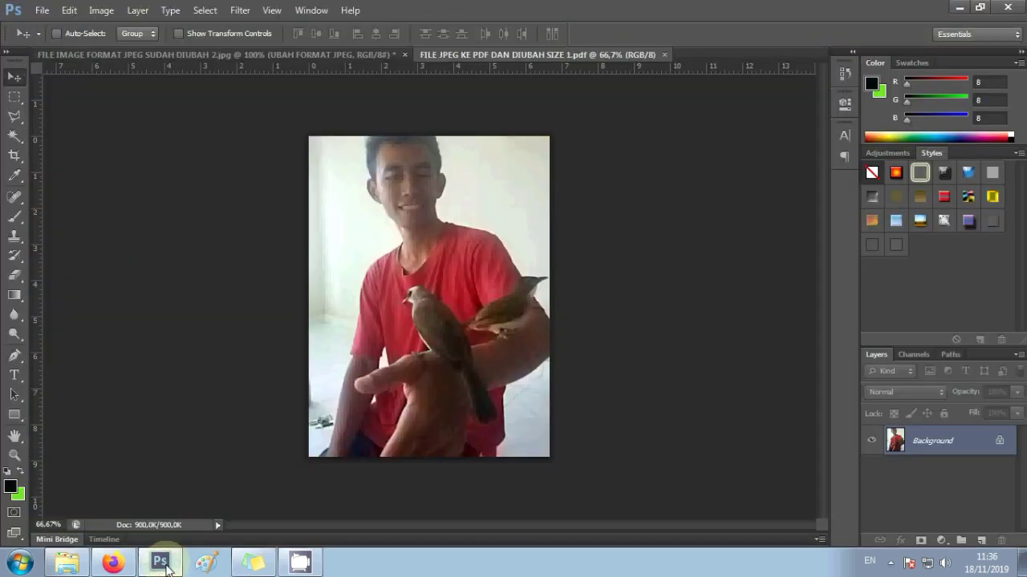
# - Open the saved PDF from the desktop in Photoshop and bring up its image size
pyautogui.click(165, 565)
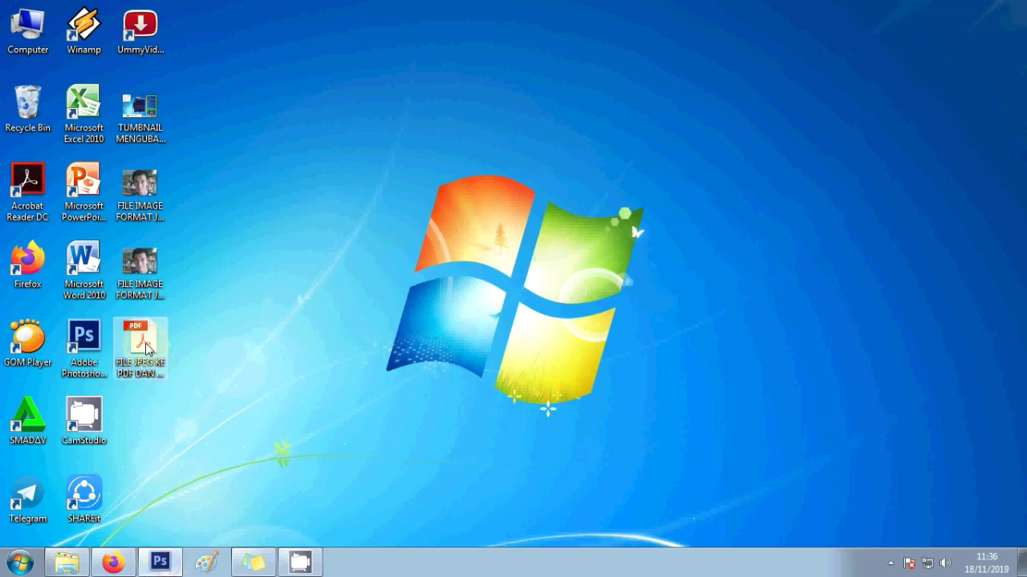
pyautogui.moveTo(145, 346); pyautogui.dragTo(523, 227)
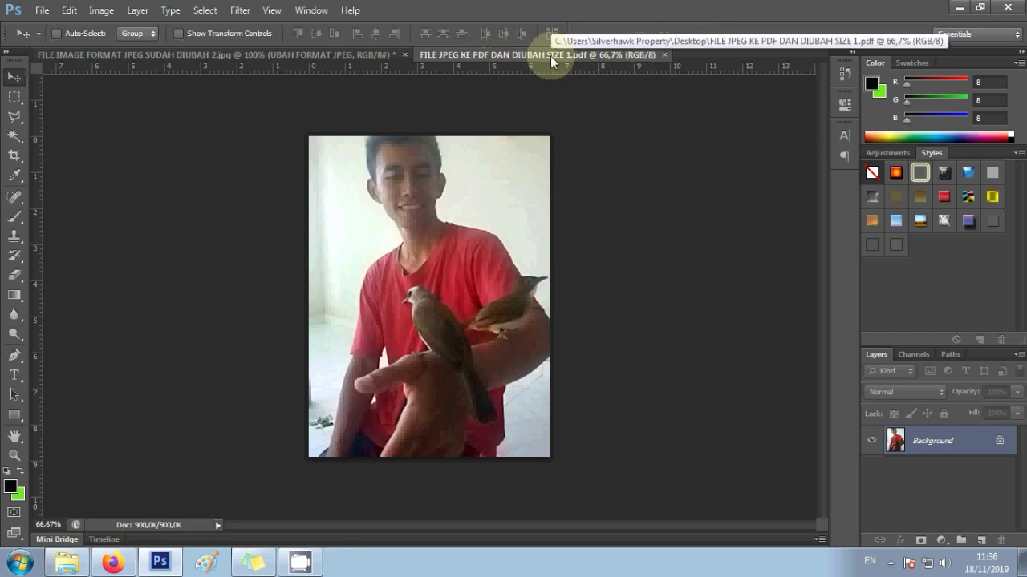
pyautogui.click(102, 10)
pyautogui.click(120, 118)
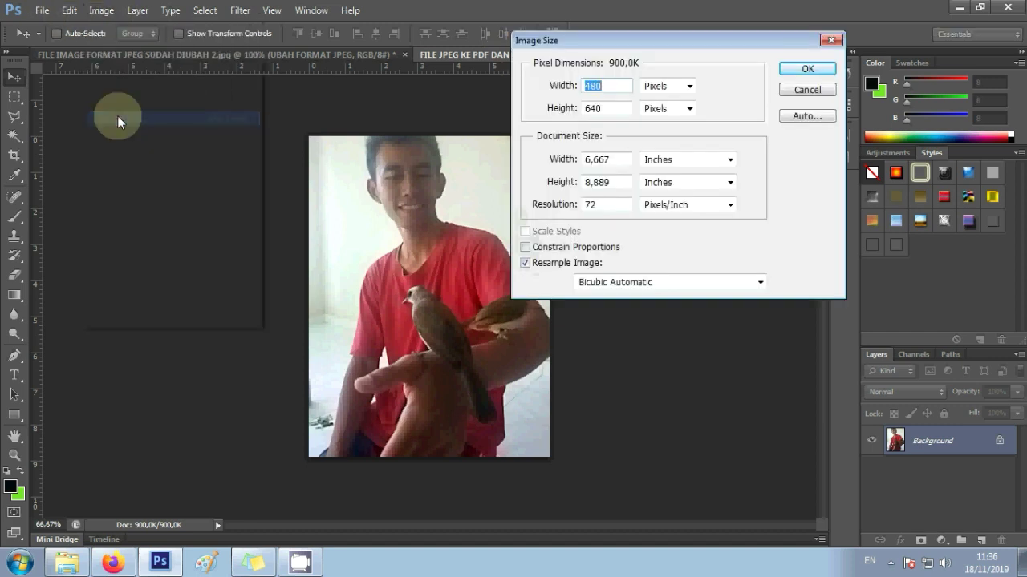
# - Resample the image to 10 pixels/inch, giving 67 × 89 pixels, and zoom to check it
pyautogui.doubleClick(606, 205)
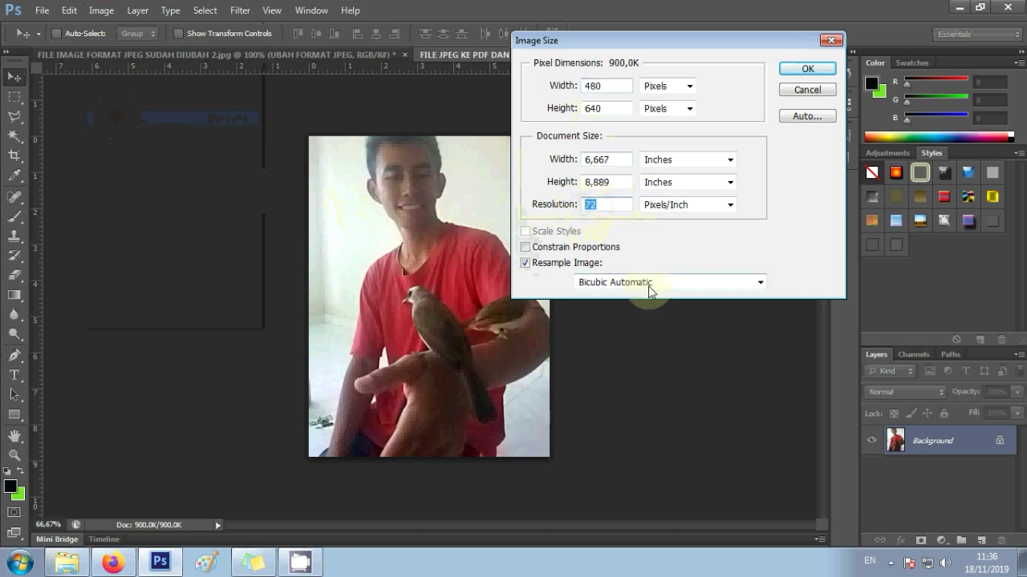
pyautogui.write('23')
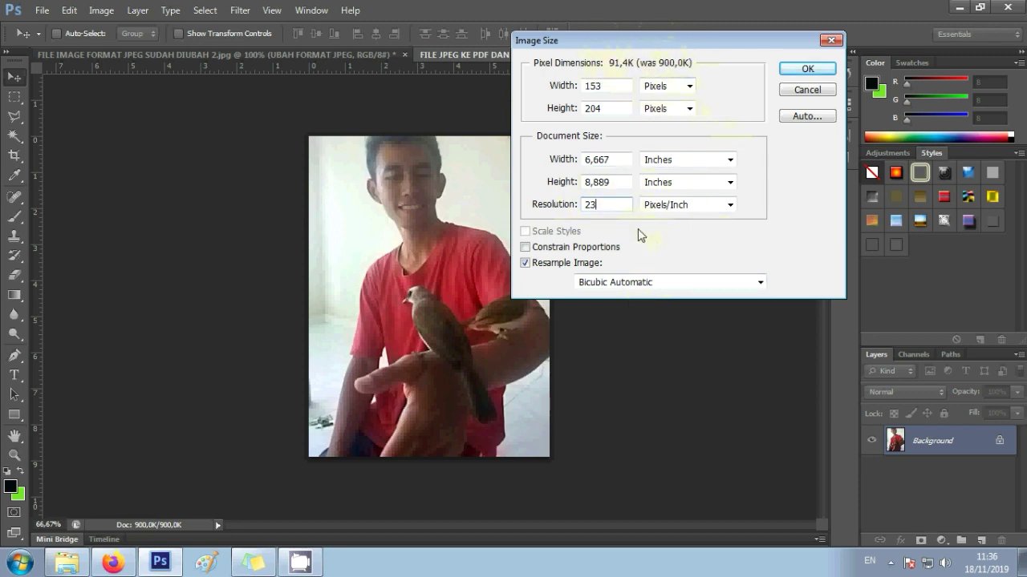
pyautogui.press('BackSpace')
pyautogui.press('BackSpace')
pyautogui.write('10')
pyautogui.doubleClick(610, 204)
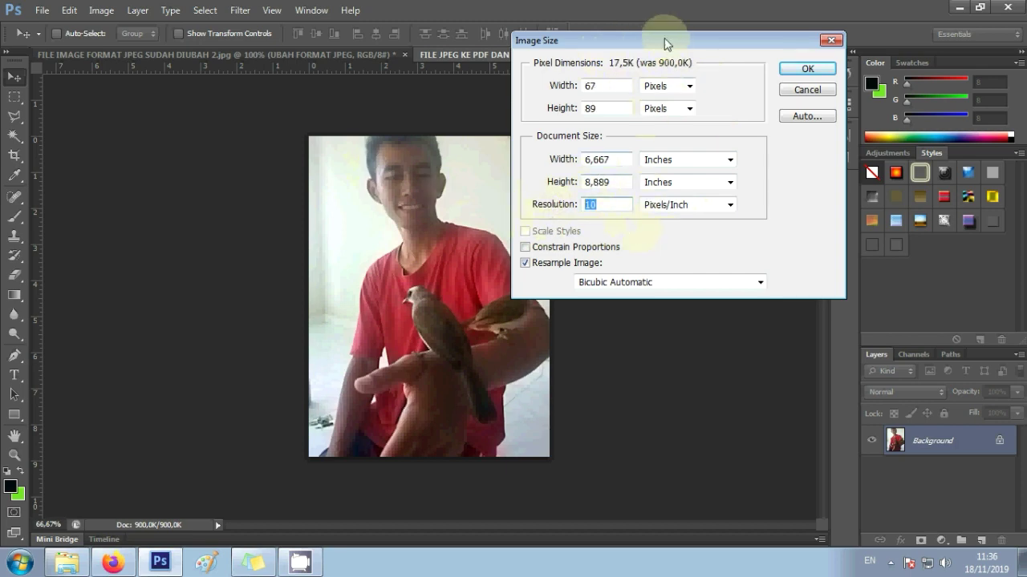
pyautogui.click(807, 70)
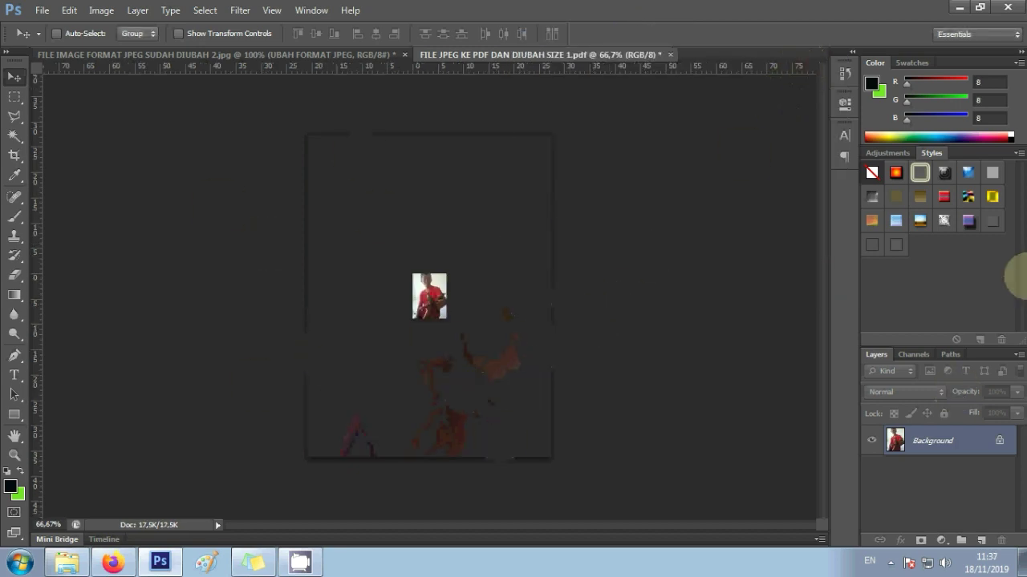
pyautogui.hotkey('ctrl', '+')
pyautogui.hotkey('ctrl', '+')
pyautogui.hotkey('ctrl', '+')
pyautogui.hotkey('ctrl', '+')
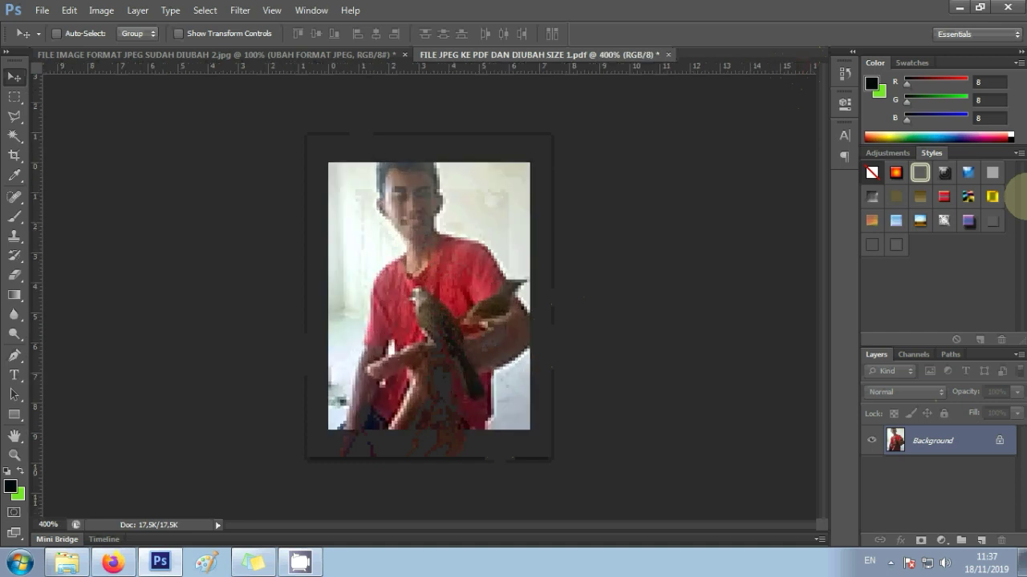
pyautogui.hotkey('ctrl', '+')
pyautogui.hotkey('ctrl', '-')
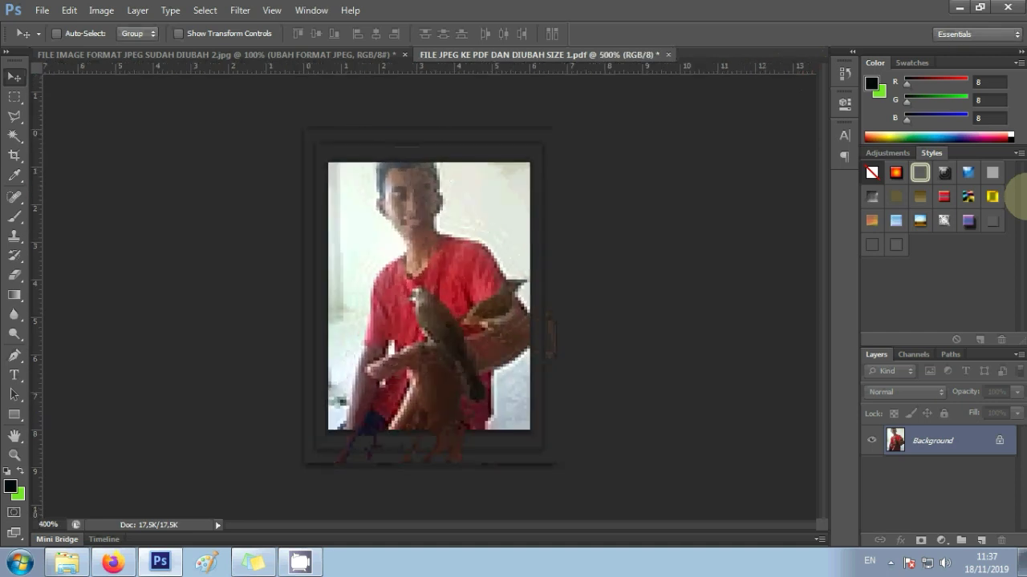
pyautogui.hotkey('ctrl', '-')
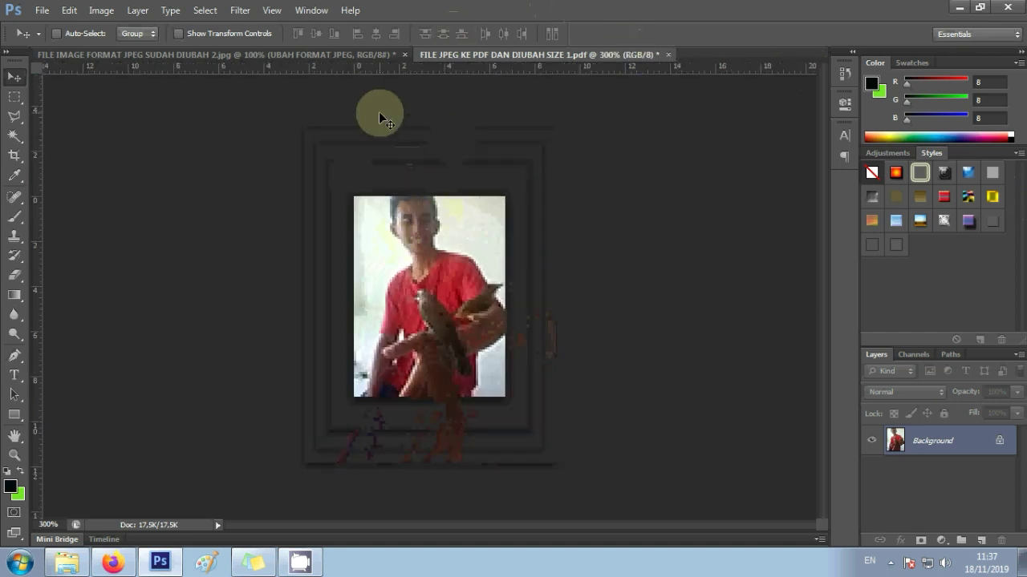
# - Start a Save As copy named 'FILE PDF KE PDF DAN DIUBAH SIZE 1'
pyautogui.click(43, 11)
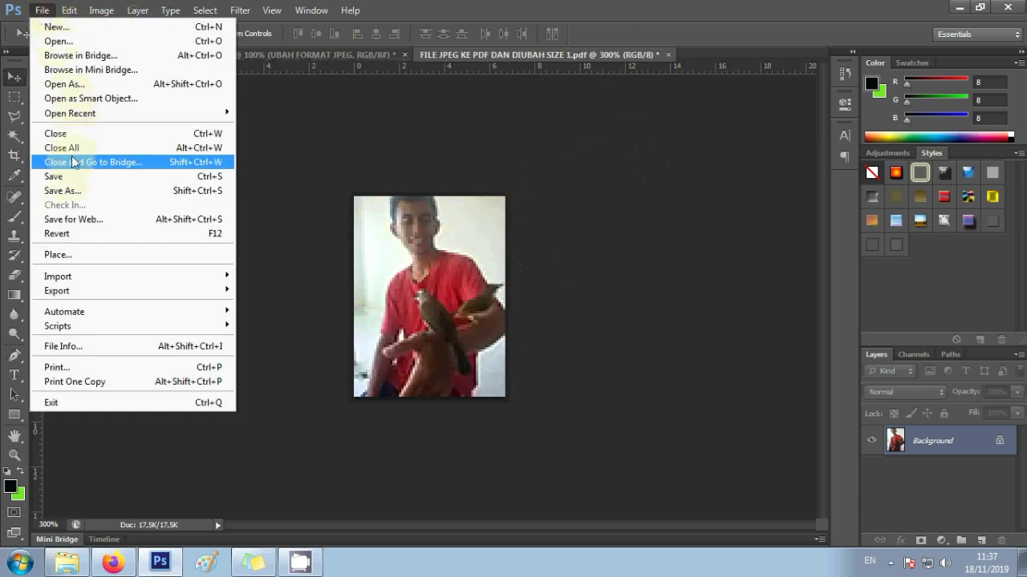
pyautogui.click(71, 192)
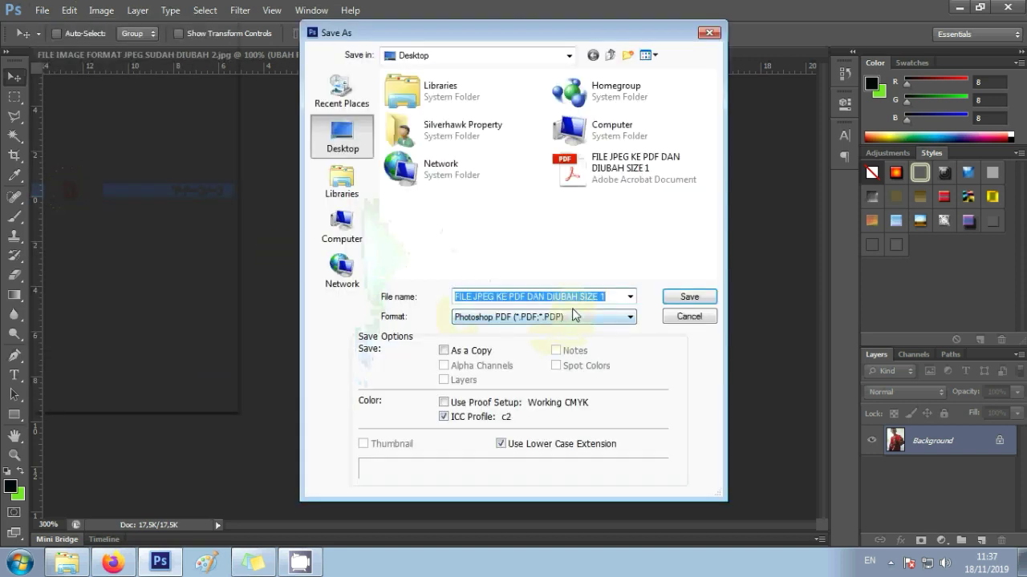
pyautogui.click(489, 294)
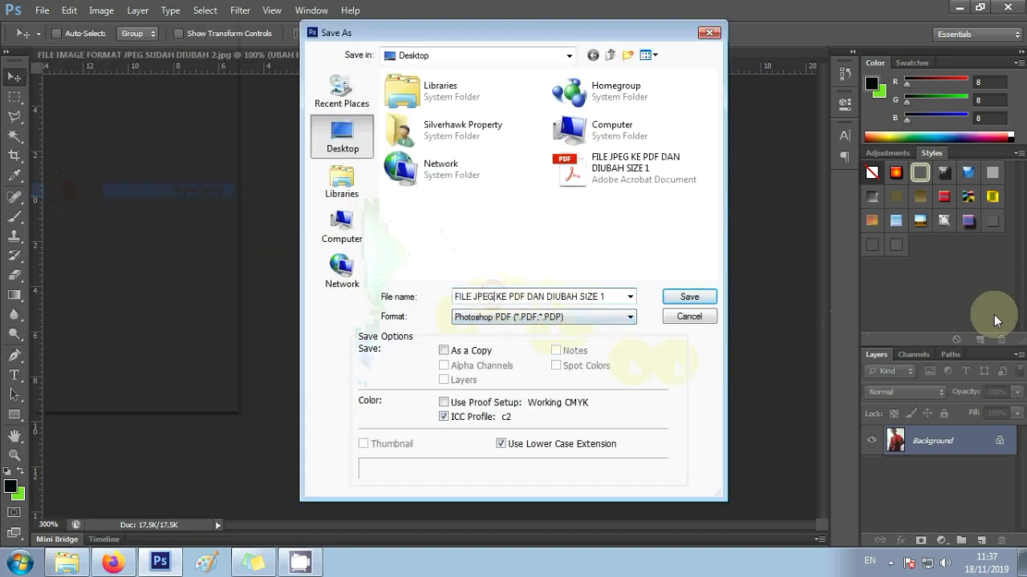
pyautogui.press('BackSpace')
pyautogui.press('BackSpace')
pyautogui.press('BackSpace')
pyautogui.press('BackSpace')
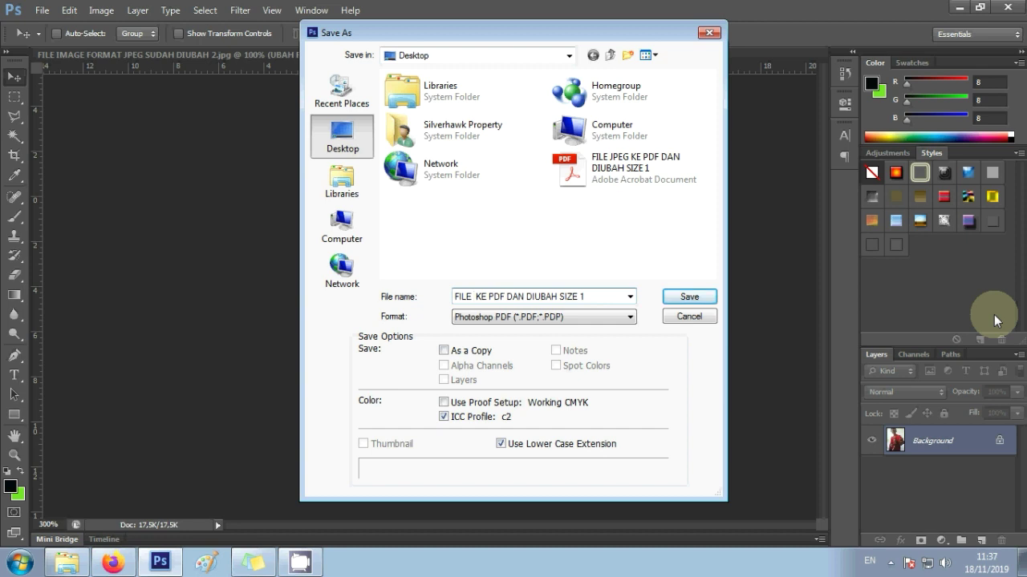
pyautogui.write('PDF')
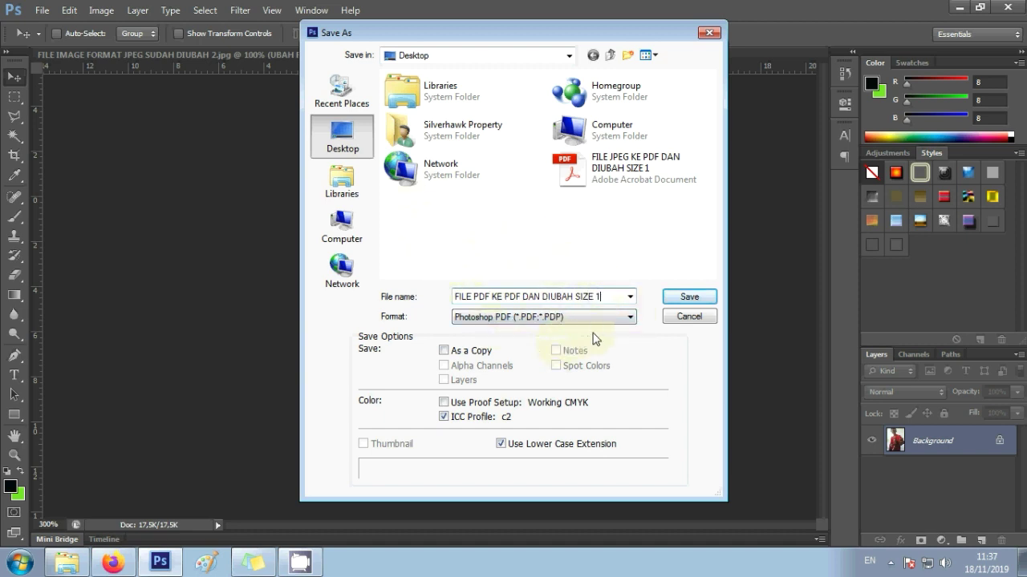
# - Save it as a Photoshop PDF using the [Smallest File Size] preset
pyautogui.click(672, 297)
pyautogui.click(529, 227)
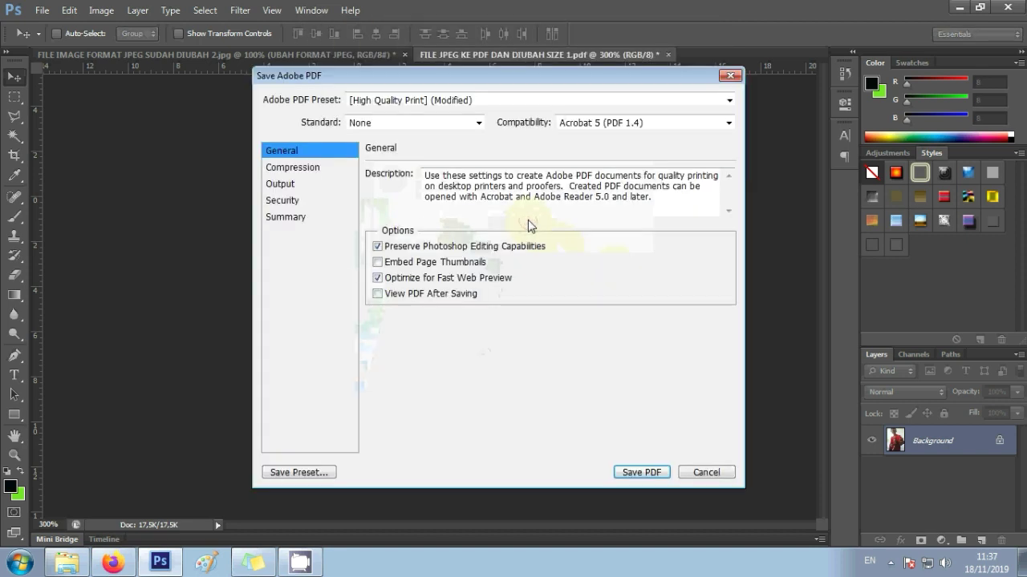
pyautogui.click(487, 101)
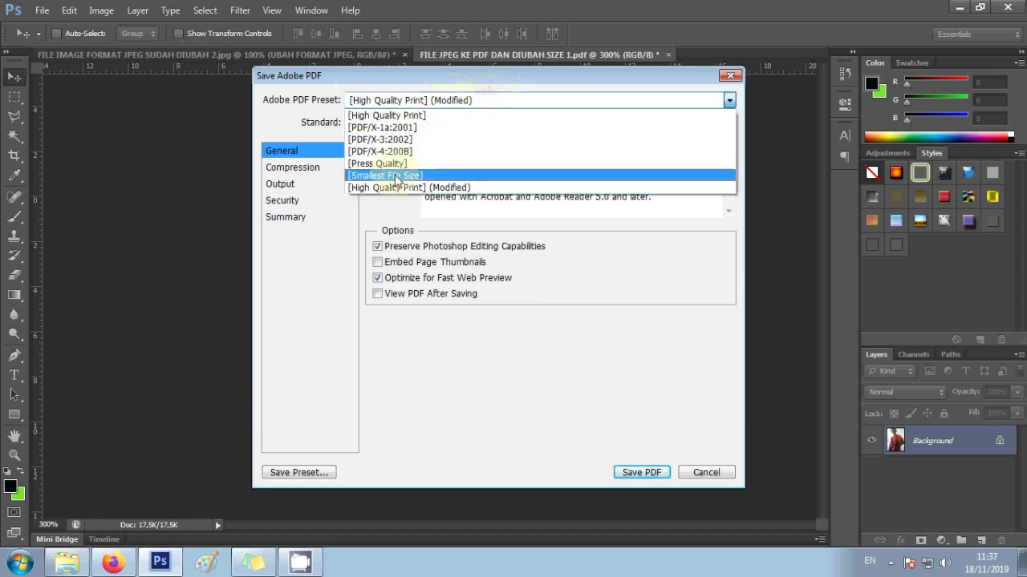
pyautogui.click(393, 175)
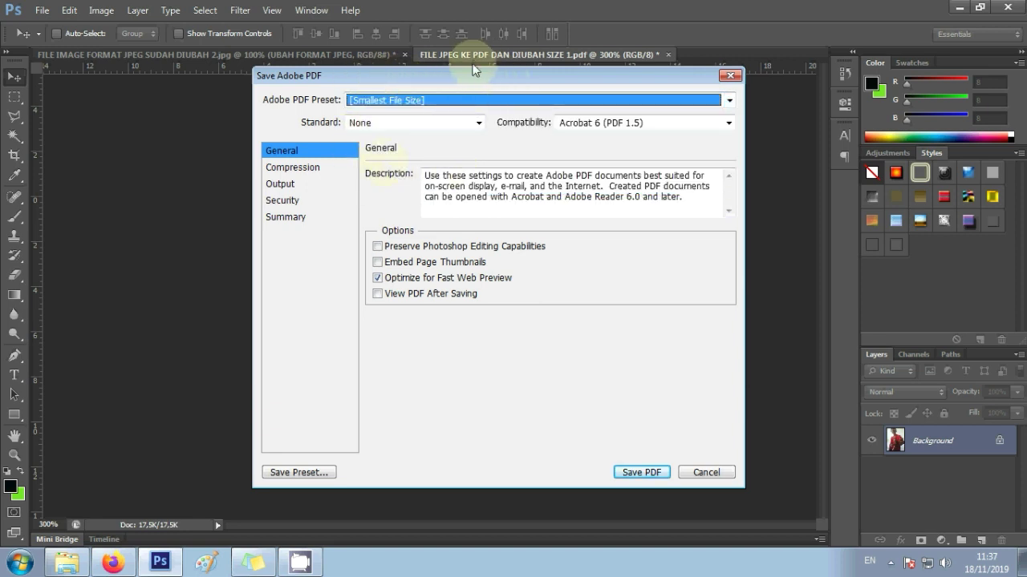
pyautogui.click(641, 470)
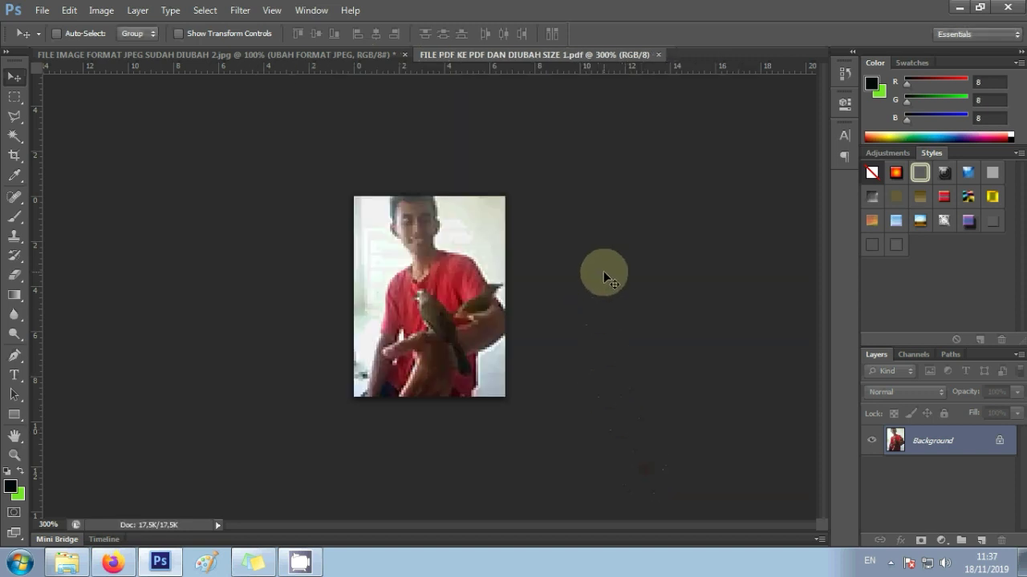
pyautogui.click(956, 8)
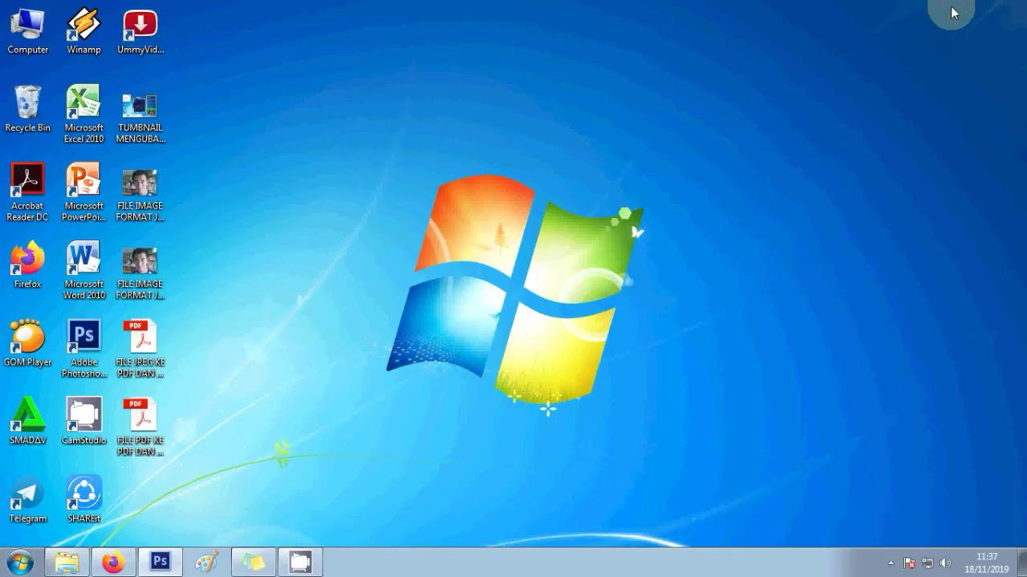
pyautogui.click(147, 440)
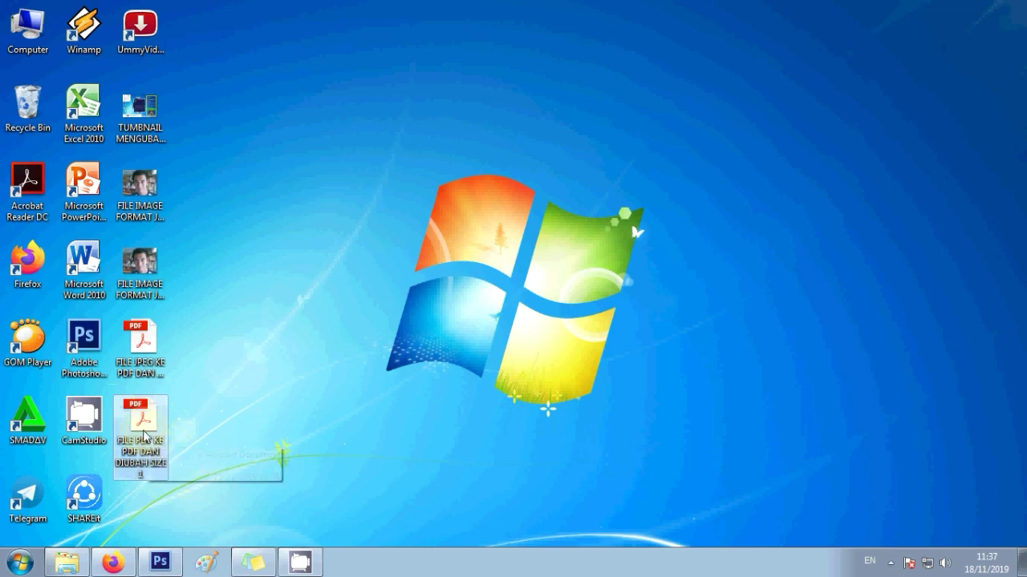
pyautogui.rightClick(144, 436)
pyautogui.click(182, 421)
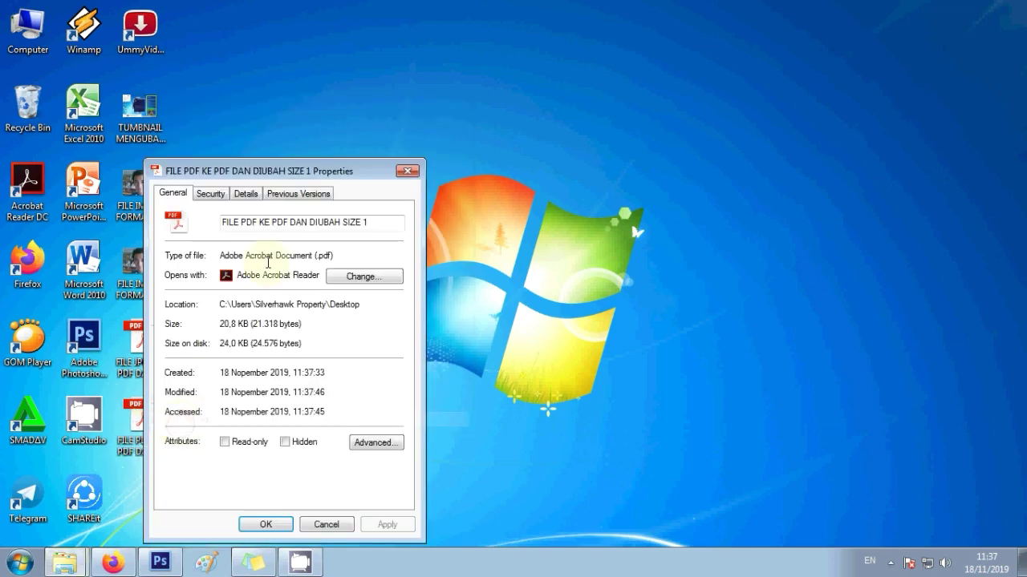
pyautogui.moveTo(303, 324); pyautogui.dragTo(220, 324)
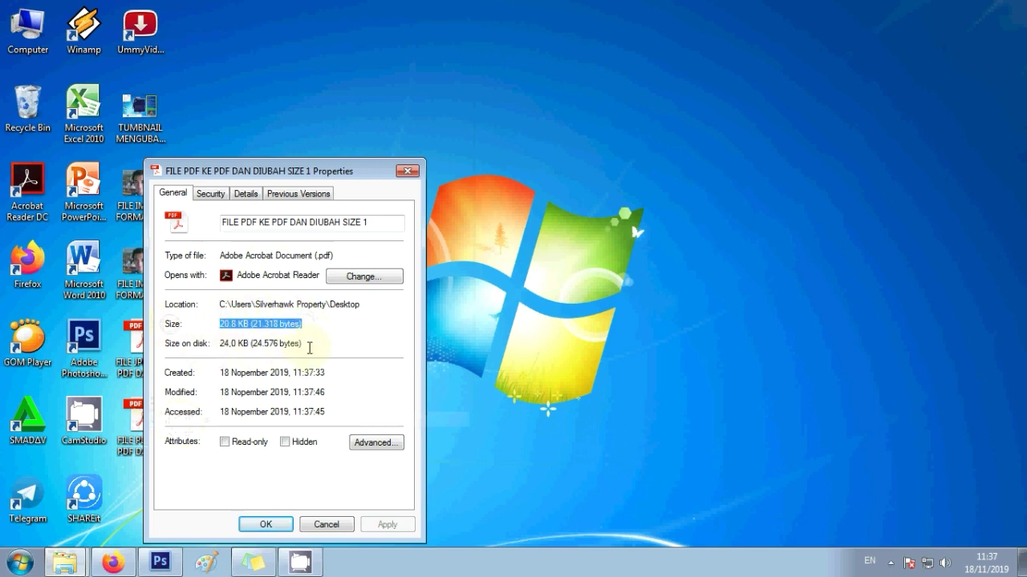
pyautogui.click(310, 524)
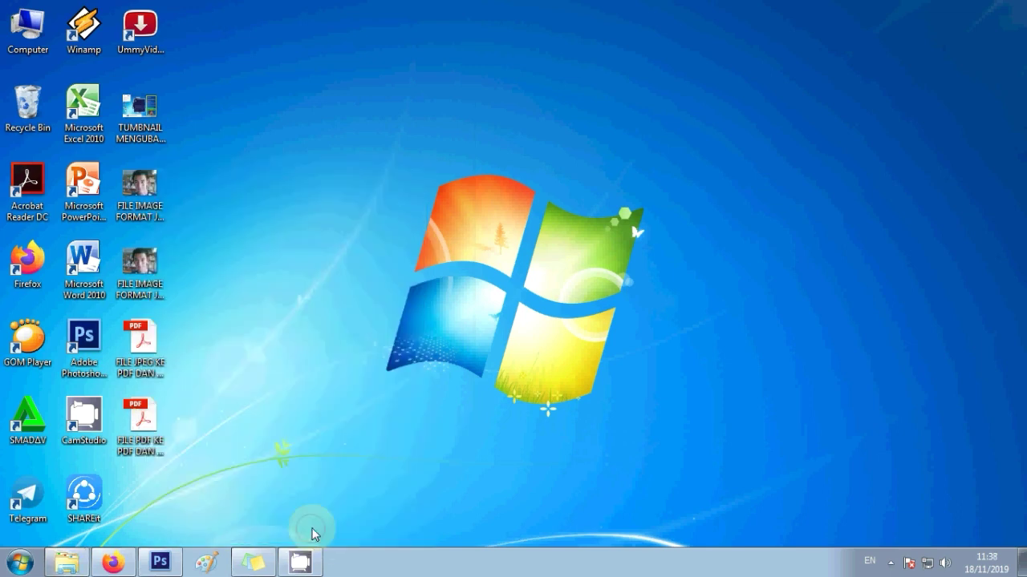
pyautogui.rightClick(146, 357)
pyautogui.click(190, 340)
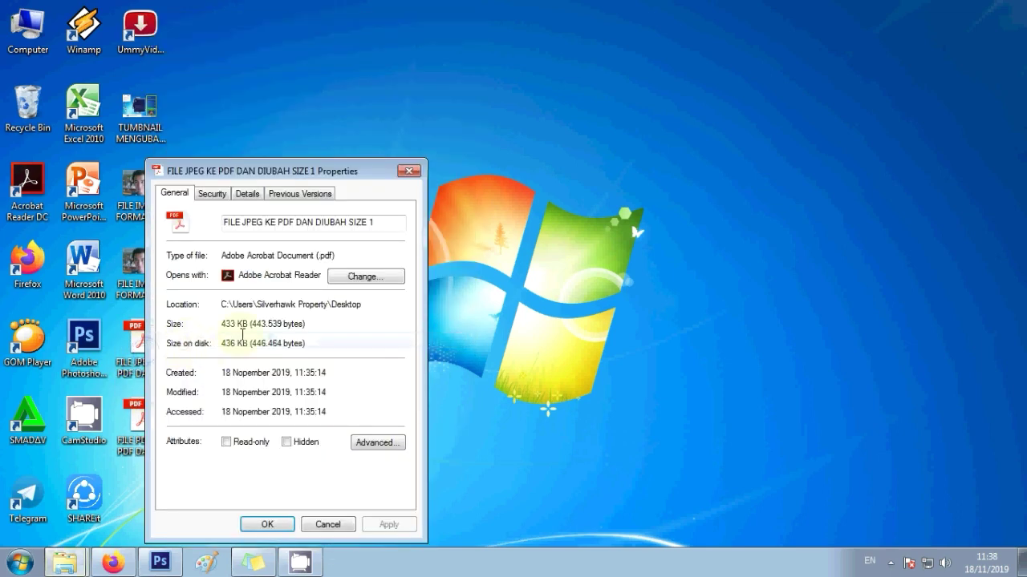
pyautogui.moveTo(307, 325); pyautogui.dragTo(219, 324)
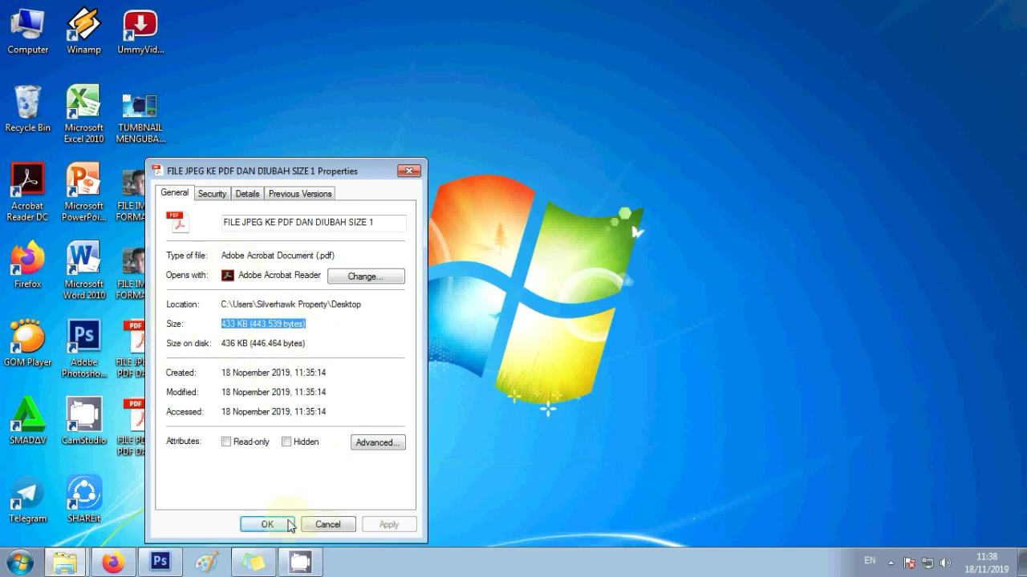
pyautogui.click(269, 523)
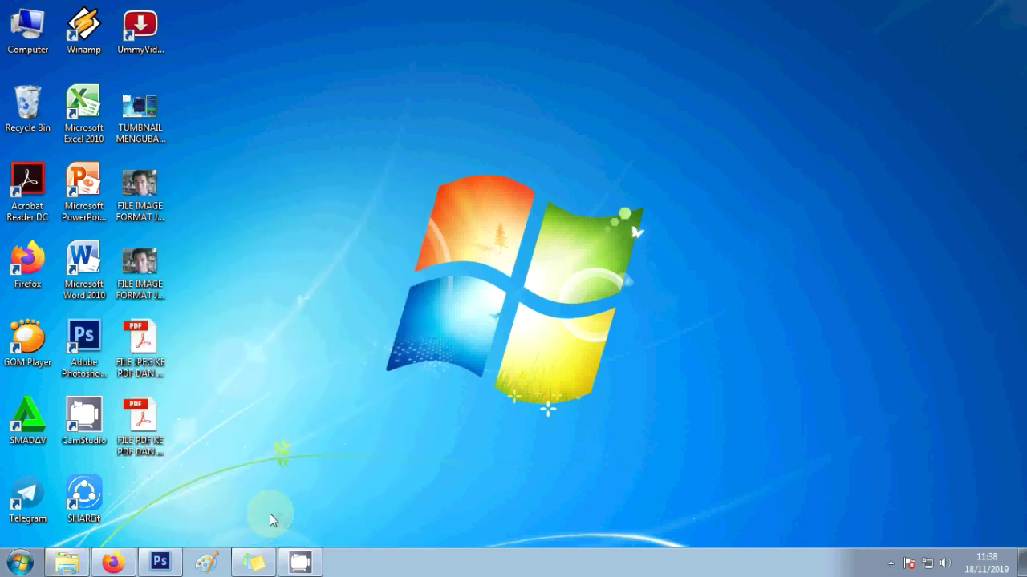
pyautogui.click(133, 175)
pyautogui.hotkey('shift', 'Down')
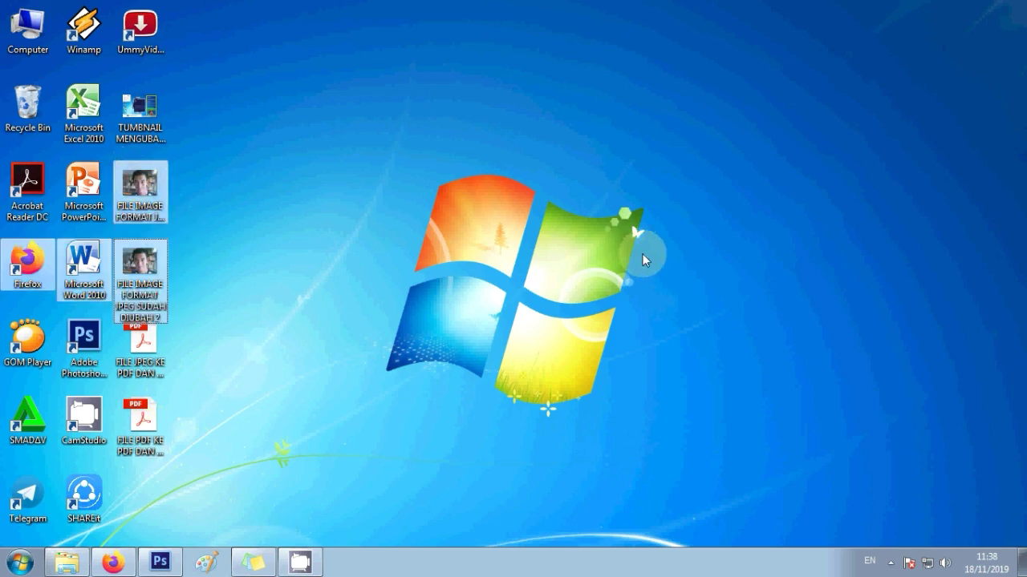
pyautogui.hotkey('shift', 'Down')
pyautogui.hotkey('shift', 'Down')
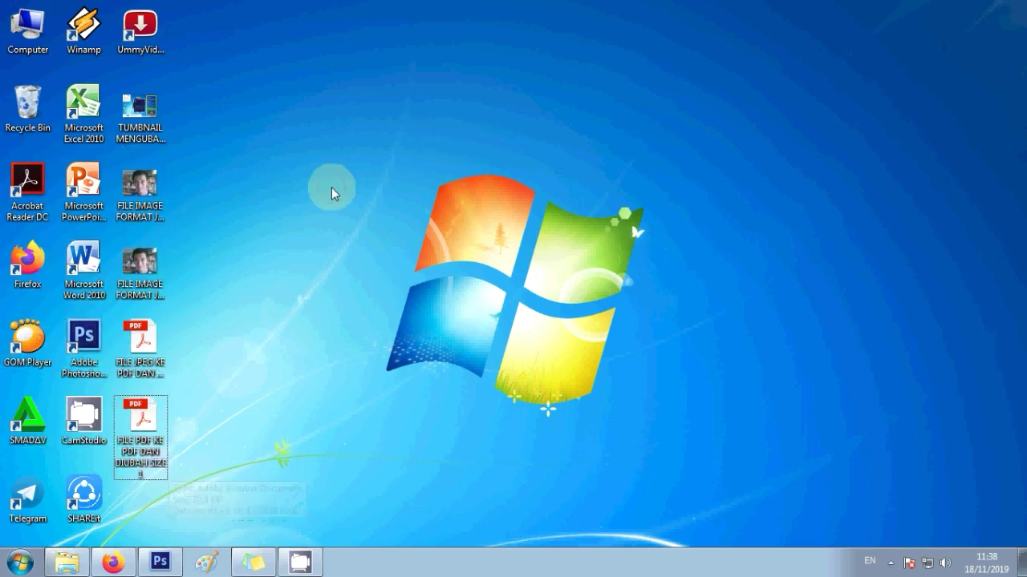
# - Preview FILE IMAGE FORMAT JPEG SUDAH DIUBAH 1 in Windows Photo Viewer, then hide the viewer
pyautogui.click(141, 188)
pyautogui.click(141, 269)
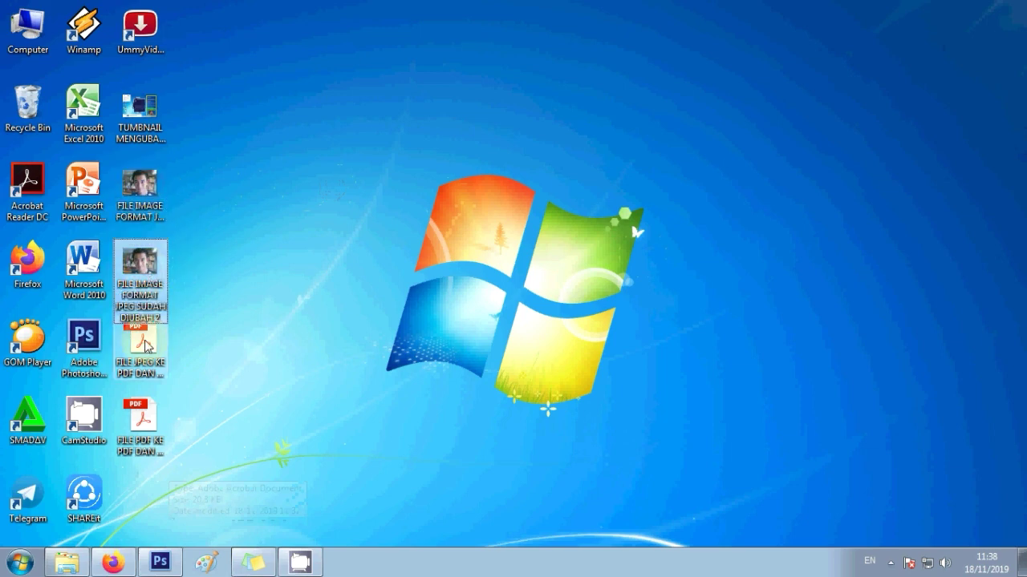
pyautogui.click(142, 345)
pyautogui.click(151, 429)
pyautogui.click(151, 195)
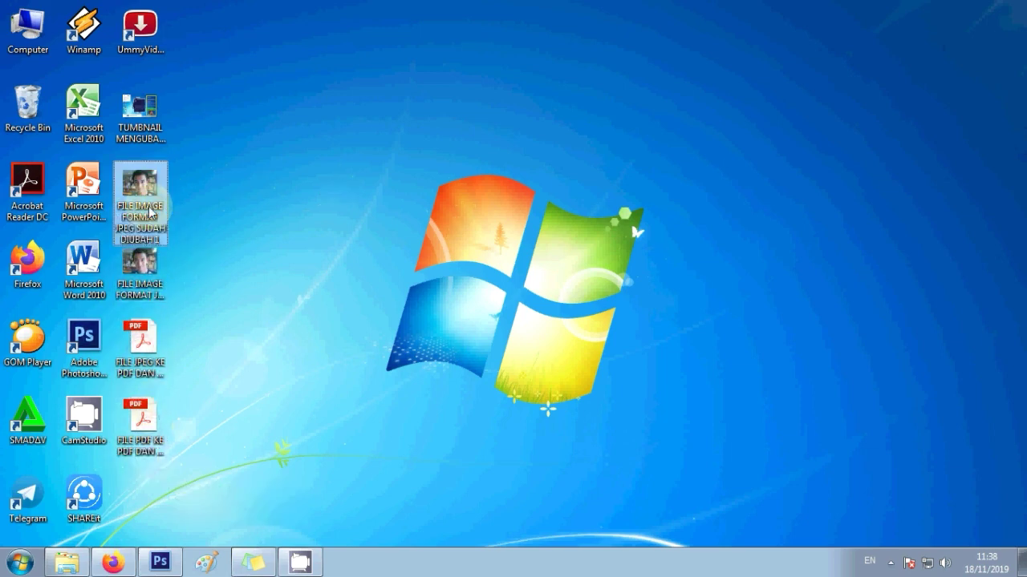
pyautogui.doubleClick(151, 195)
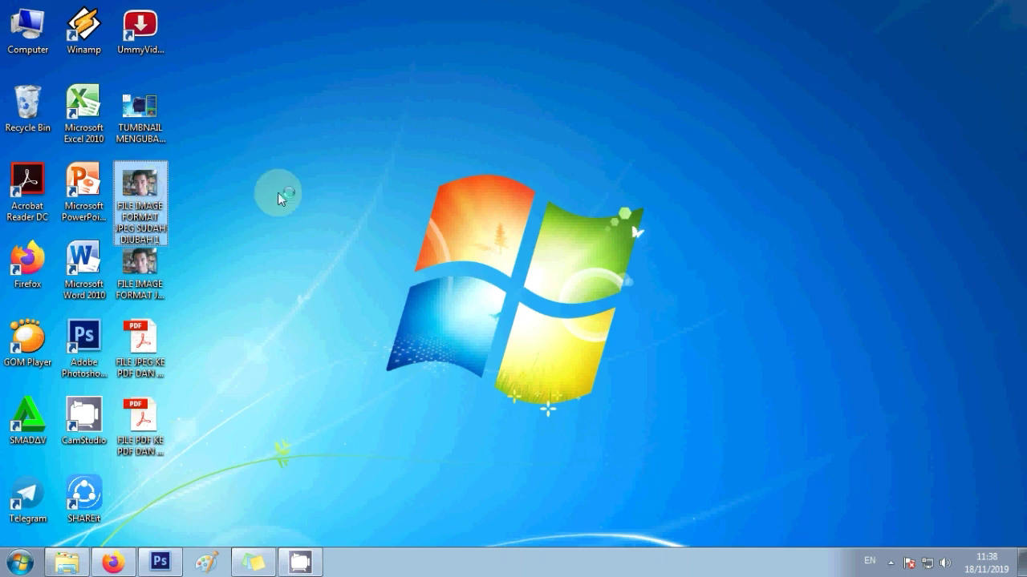
pyautogui.click(277, 193)
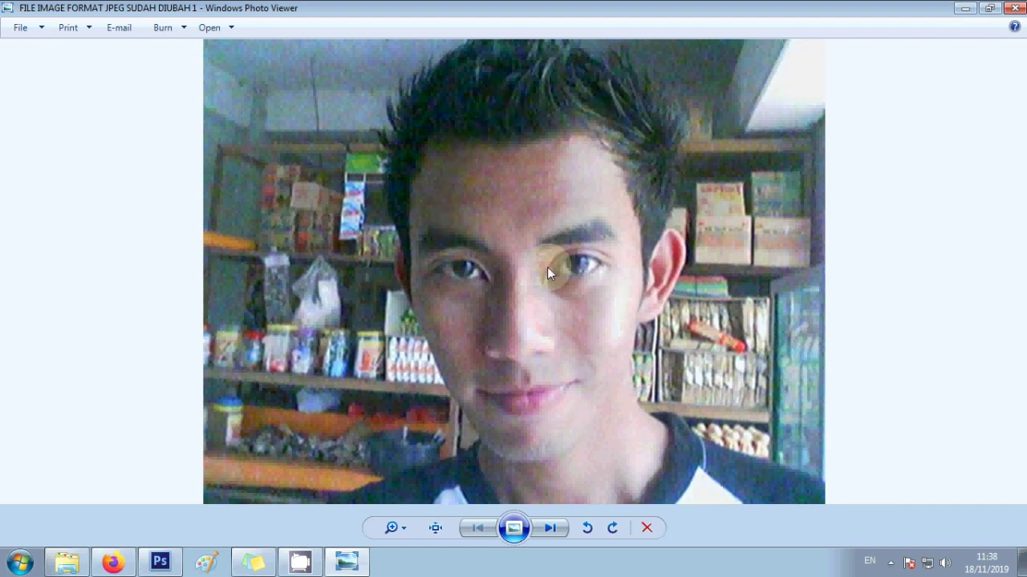
pyautogui.click(968, 11)
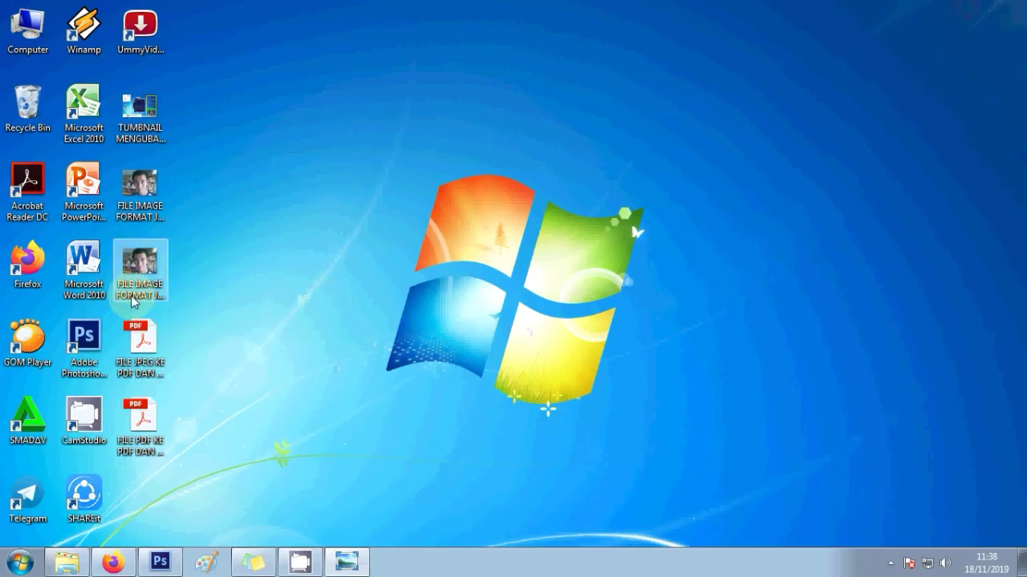
# - Preview FILE IMAGE FORMAT JPEG SUDAH DIUBAH 2, hide it, and select FILE JPEG KE PDF DAN DIUBAH SIZE 1
pyautogui.doubleClick(141, 278)
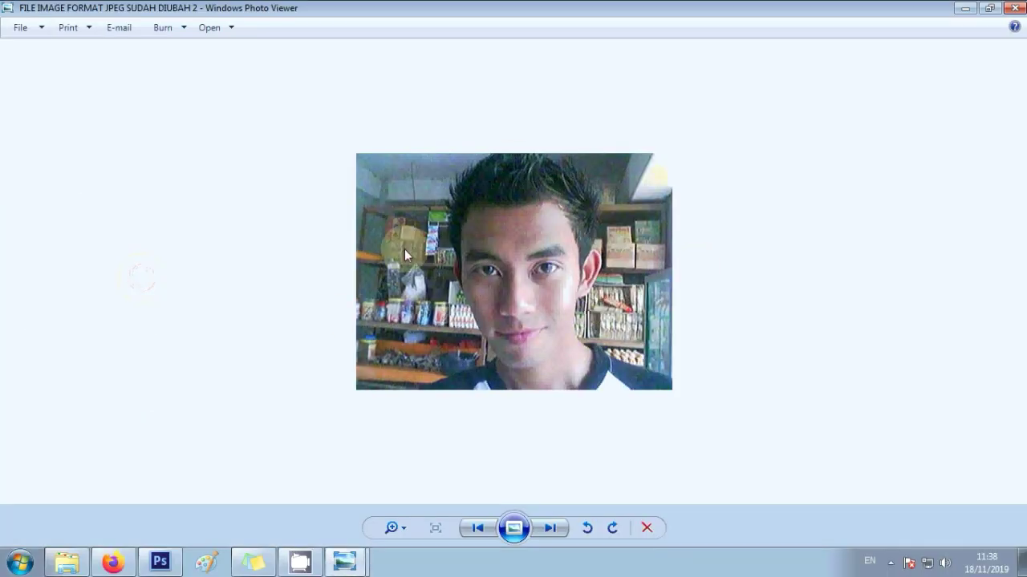
pyautogui.click(965, 8)
pyautogui.click(160, 369)
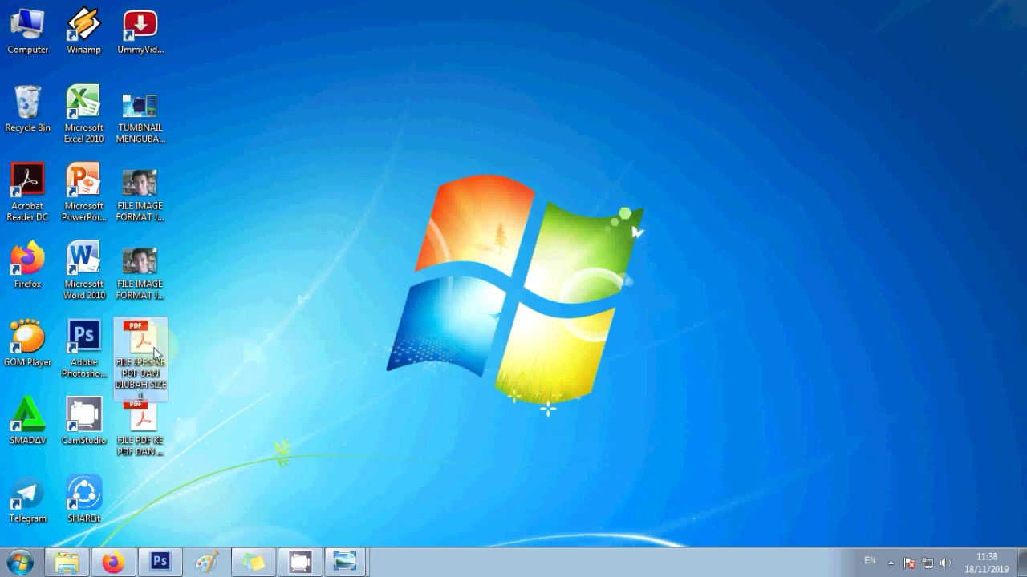
# - Open the JPEG-based PDF, then 'FILE PDF KE PDF DAN DIUBAH SIZE 1' in Acrobat Reader
pyautogui.doubleClick(155, 354)
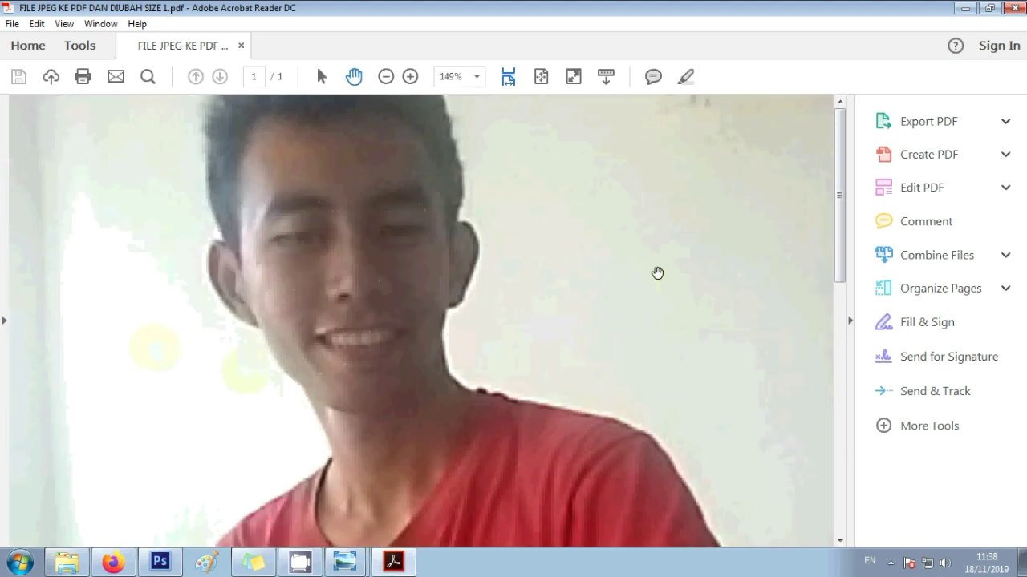
pyautogui.click(965, 8)
pyautogui.click(140, 429)
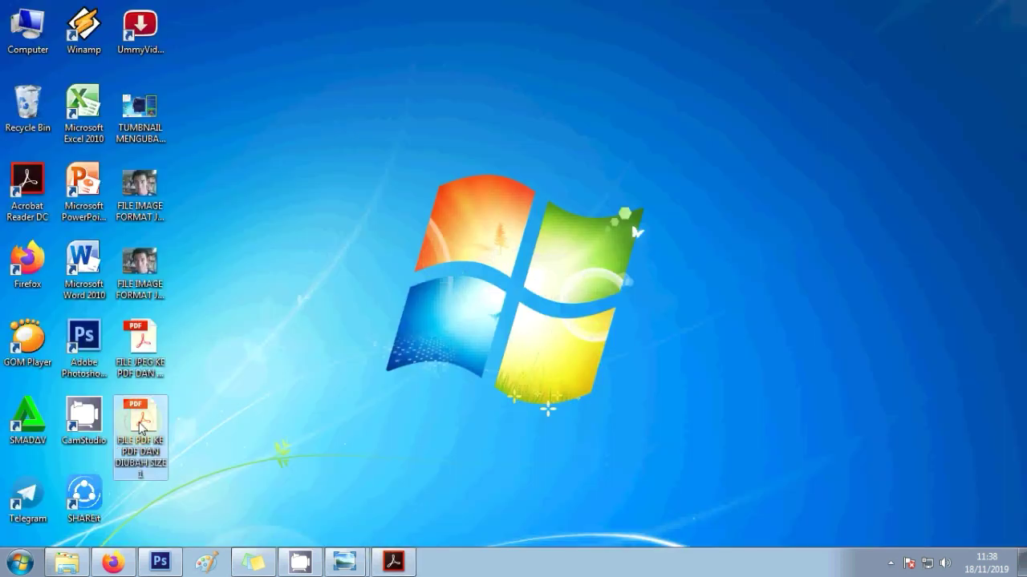
pyautogui.doubleClick(143, 425)
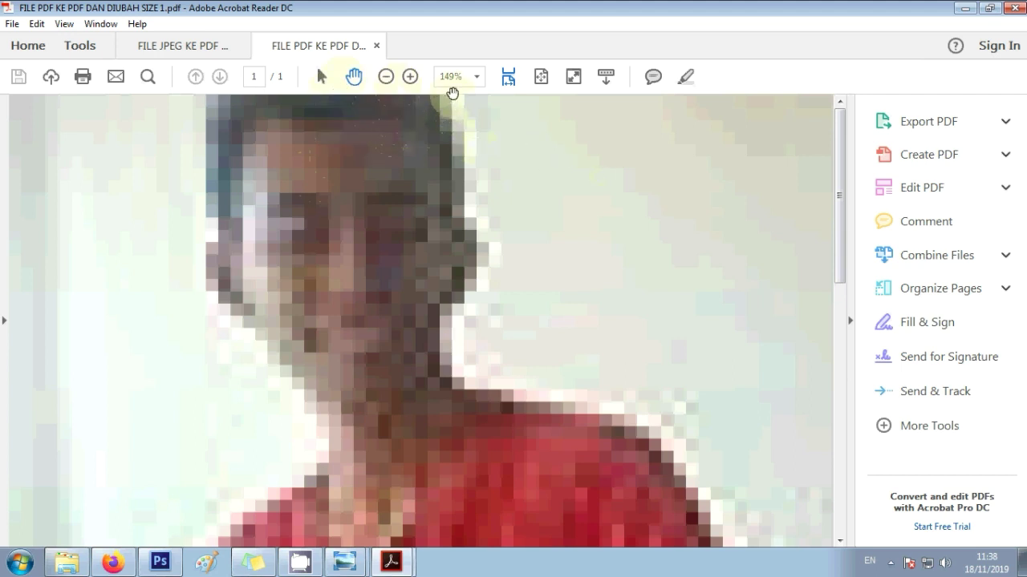
# - Zoom the photo PDF out and in to inspect it, then close Acrobat Reader and return to Photoshop
pyautogui.click(386, 78)
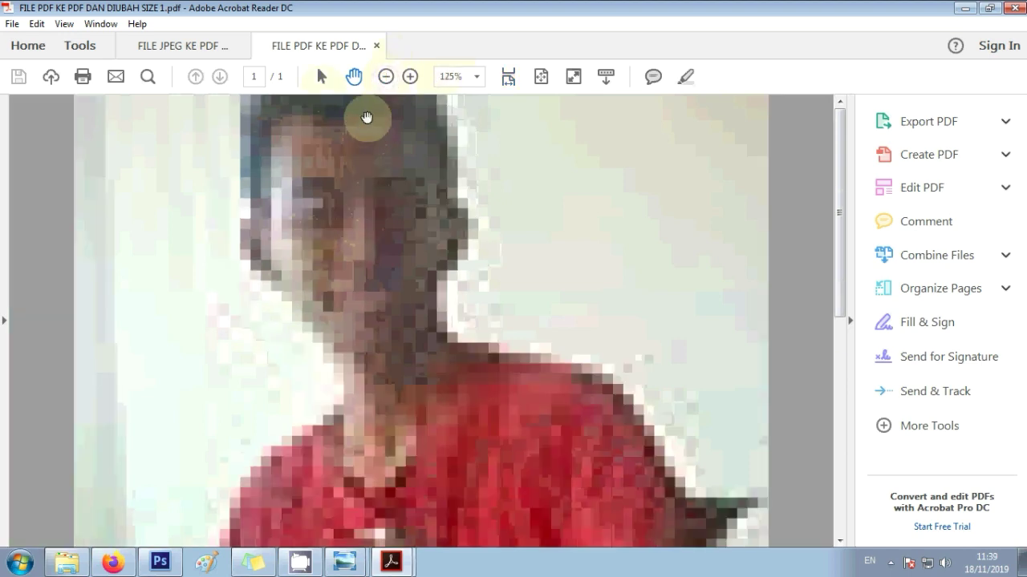
pyautogui.click(385, 78)
pyautogui.click(385, 78)
pyautogui.click(386, 78)
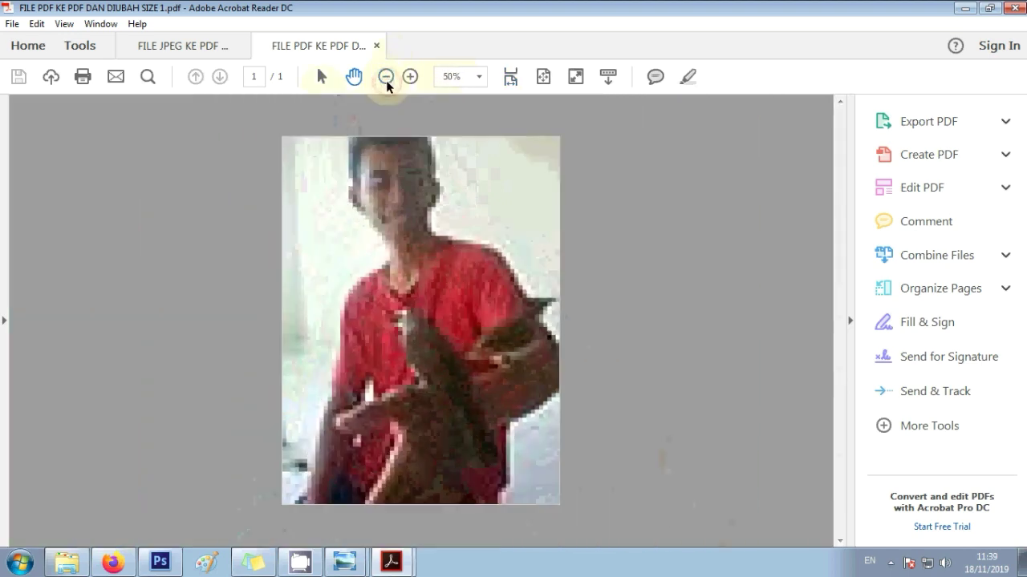
pyautogui.click(386, 78)
pyautogui.click(386, 78)
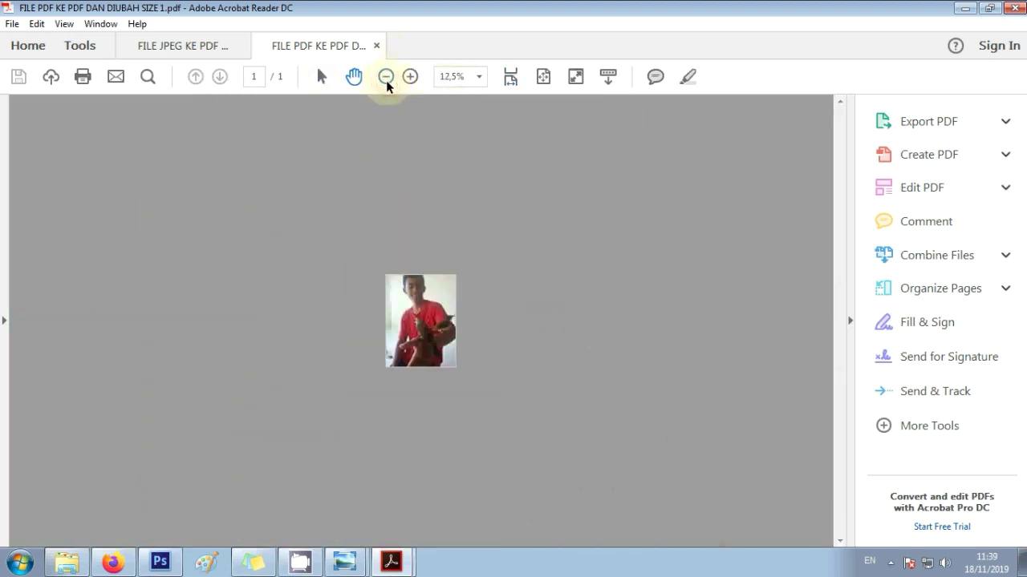
pyautogui.click(409, 78)
pyautogui.click(409, 78)
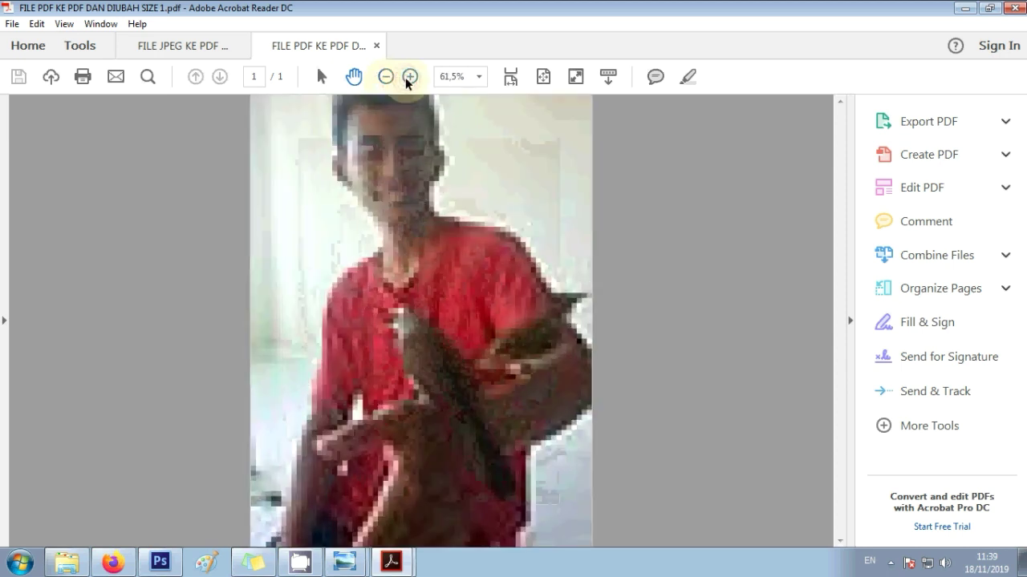
pyautogui.click(385, 77)
pyautogui.click(385, 78)
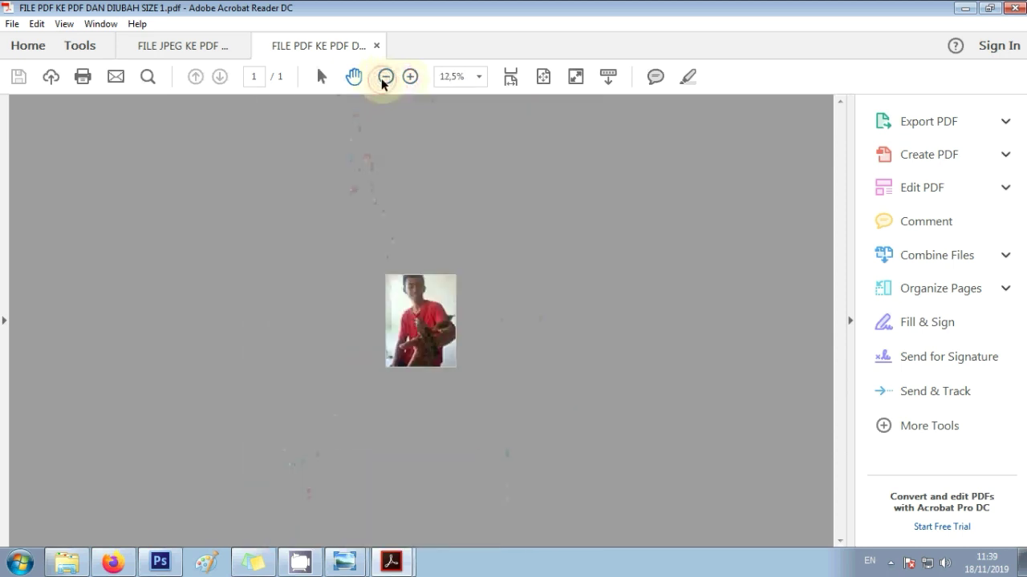
pyautogui.click(385, 77)
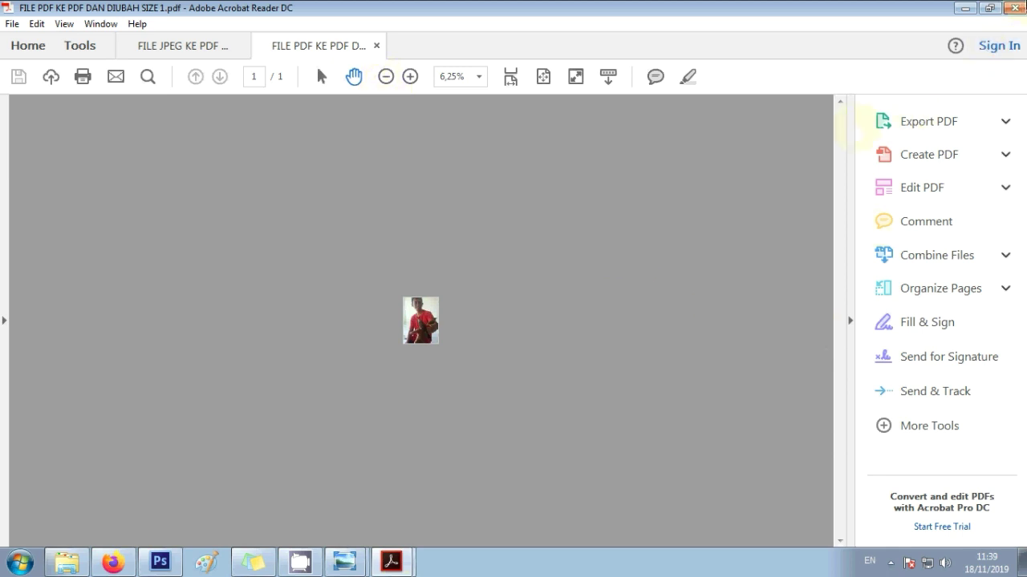
pyautogui.click(1013, 8)
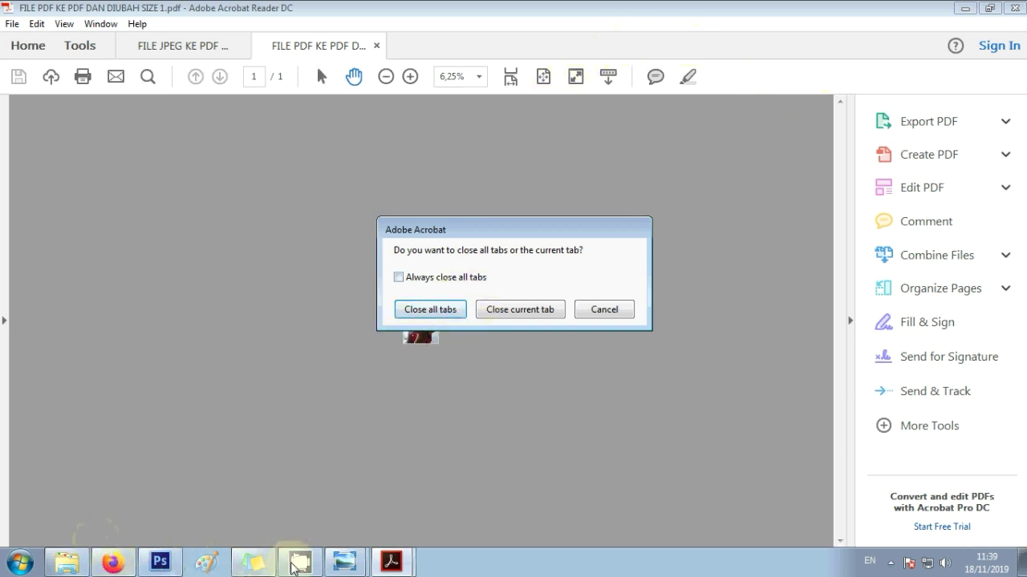
pyautogui.click(161, 563)
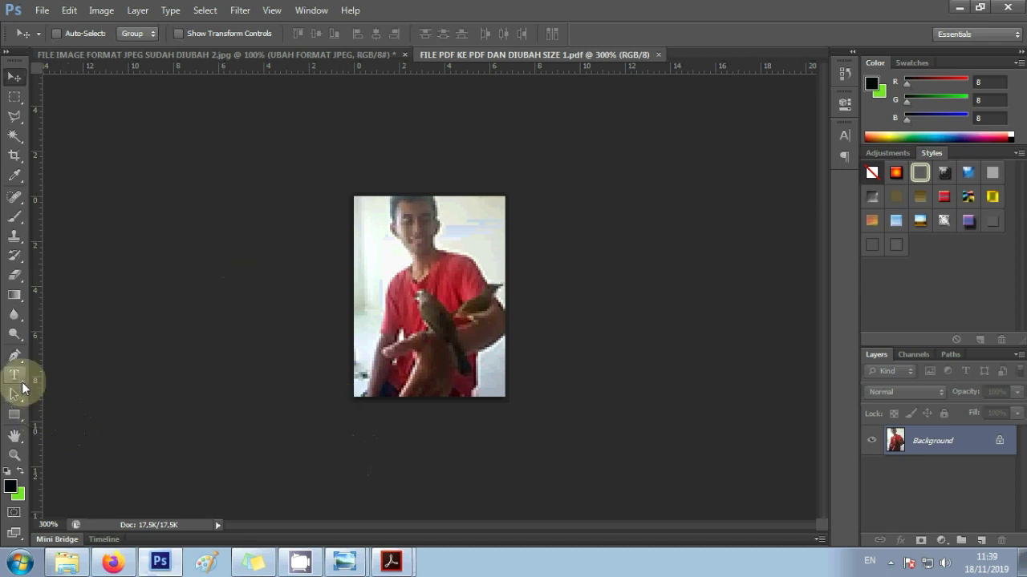
# - Add a red test text 'tes' onto the magnified PDF photo with the Horizontal Type tool
pyautogui.click(14, 378)
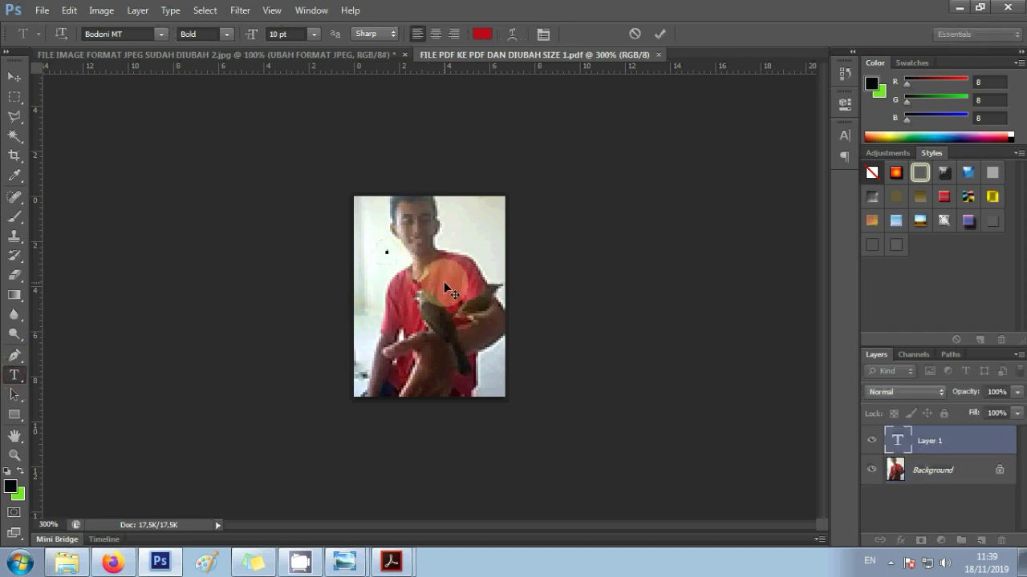
pyautogui.hotkey('ctrl', '+')
pyautogui.hotkey('ctrl', '+')
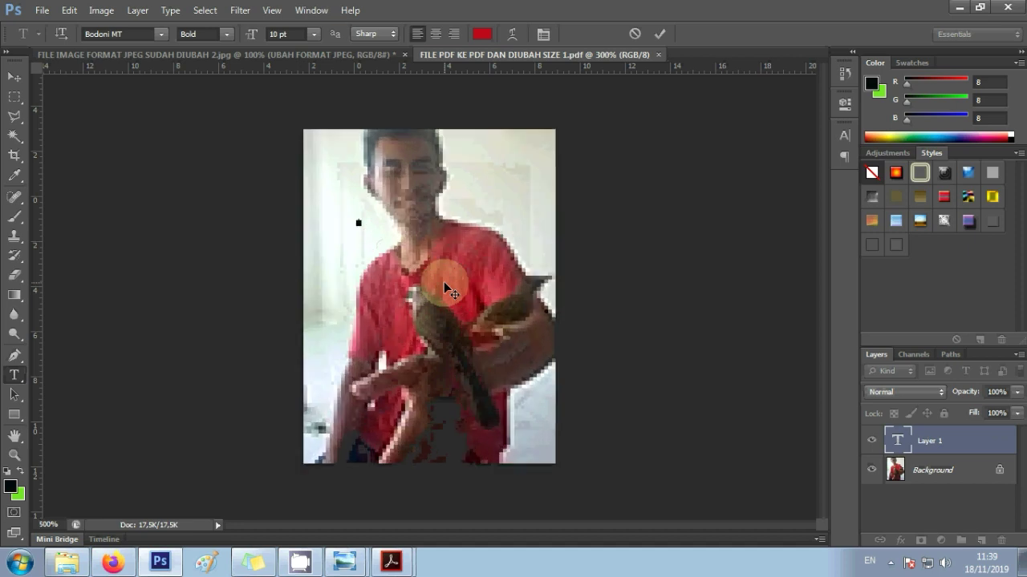
pyautogui.hotkey('ctrl', '+')
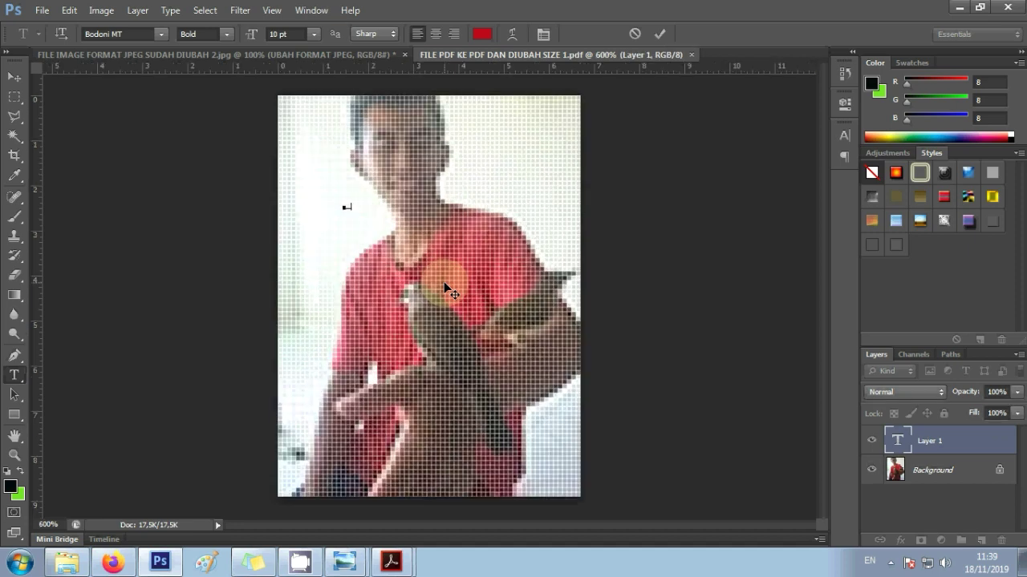
pyautogui.write('tes')
# - Replace the portrait's 'UBAH FORMAT JPEG' caption with the new text 'SEKIANYA UNTU'
pyautogui.click(324, 53)
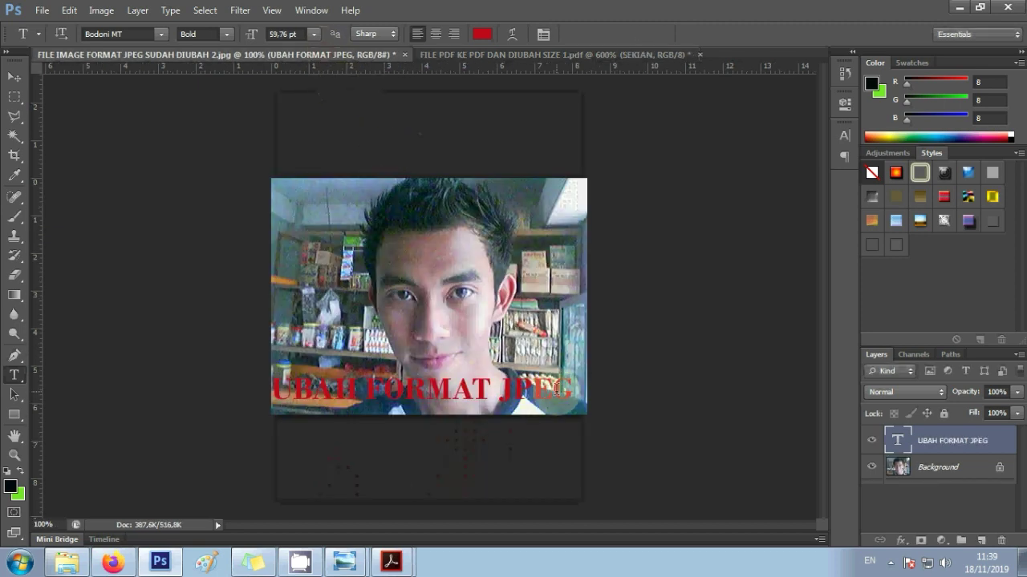
pyautogui.click(568, 391)
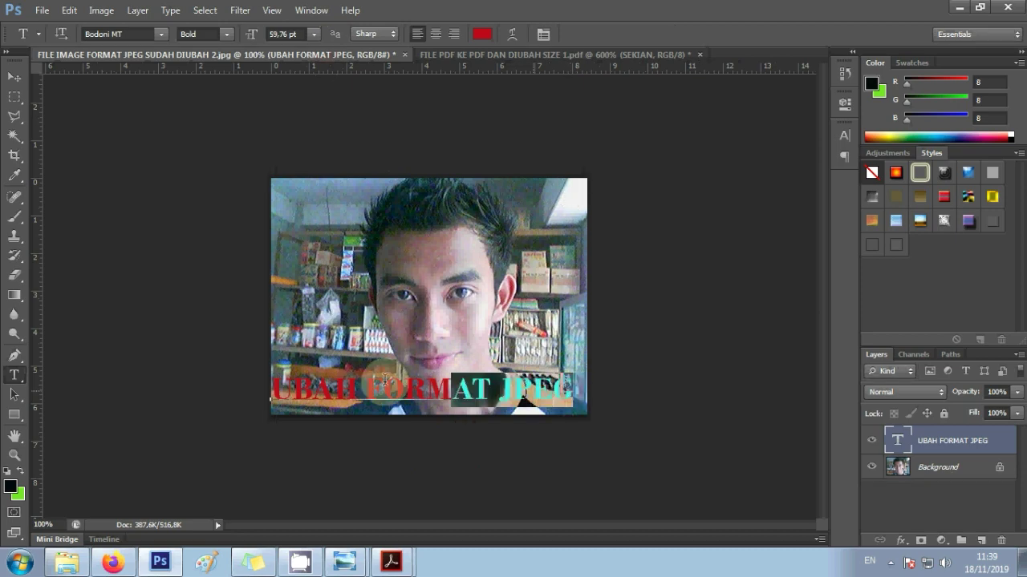
pyautogui.moveTo(569, 391); pyautogui.dragTo(110, 377)
pyautogui.write('SEKIA')
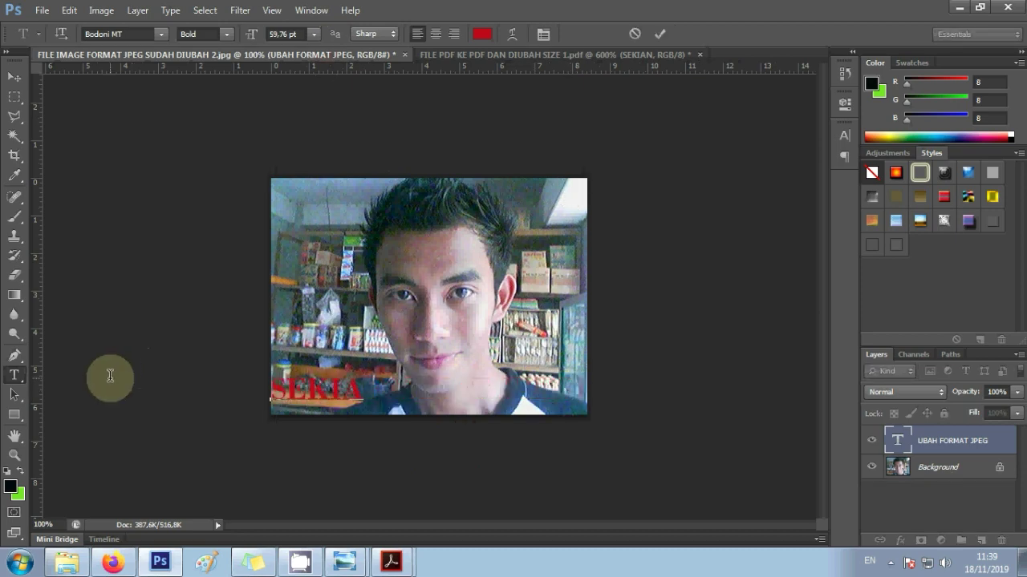
pyautogui.write('N CARANYA')
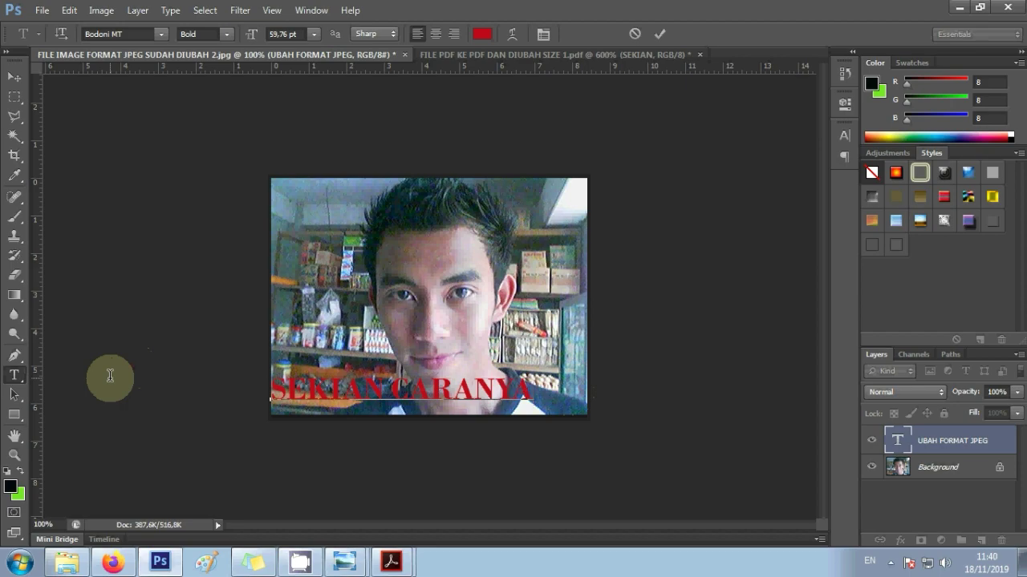
pyautogui.write(' UNTU')
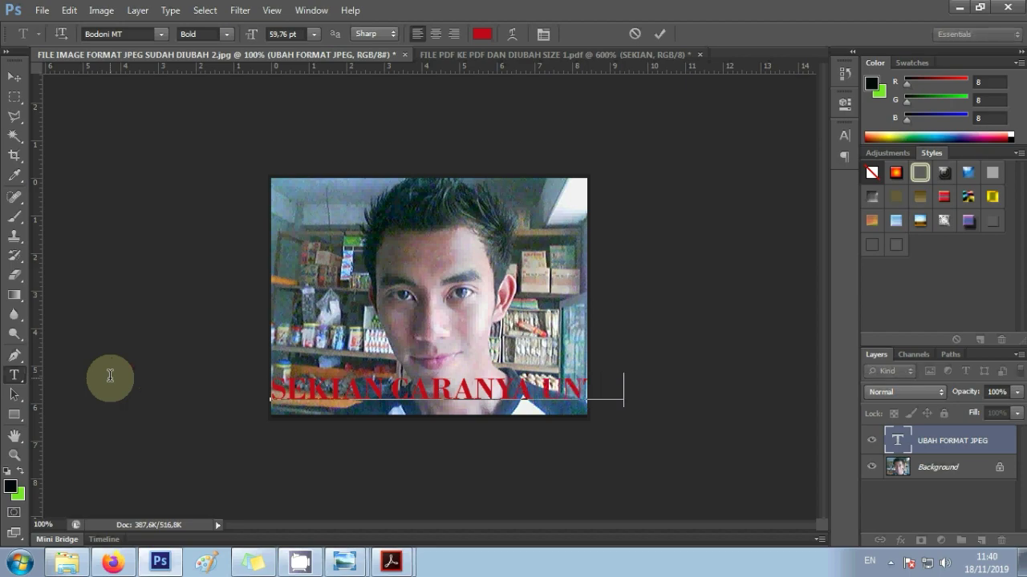
pyautogui.hotkey('ctrl', '+')
pyautogui.hotkey('ctrl', '+')
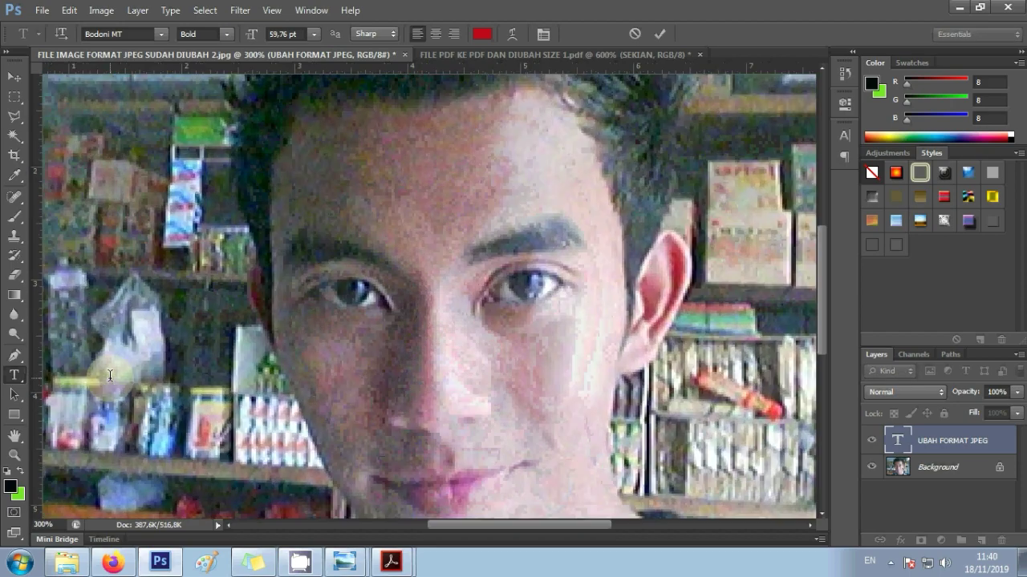
pyautogui.hotkey('ctrl', '-')
pyautogui.hotkey('ctrl', '-')
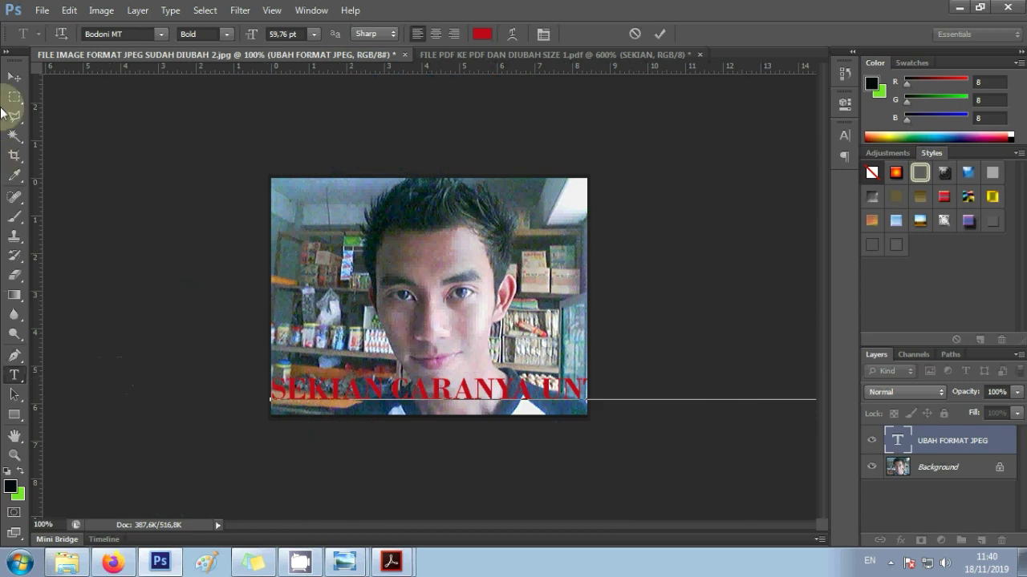
# - Move the caption up to mid-photo and try reshaping it, cancelling the distorted transform
pyautogui.click(14, 76)
pyautogui.moveTo(361, 387)
pyautogui.mouseDown()
pyautogui.moveTo(303, 366)
pyautogui.moveTo(263, 328)
pyautogui.moveTo(94, 328)
pyautogui.mouseUp()
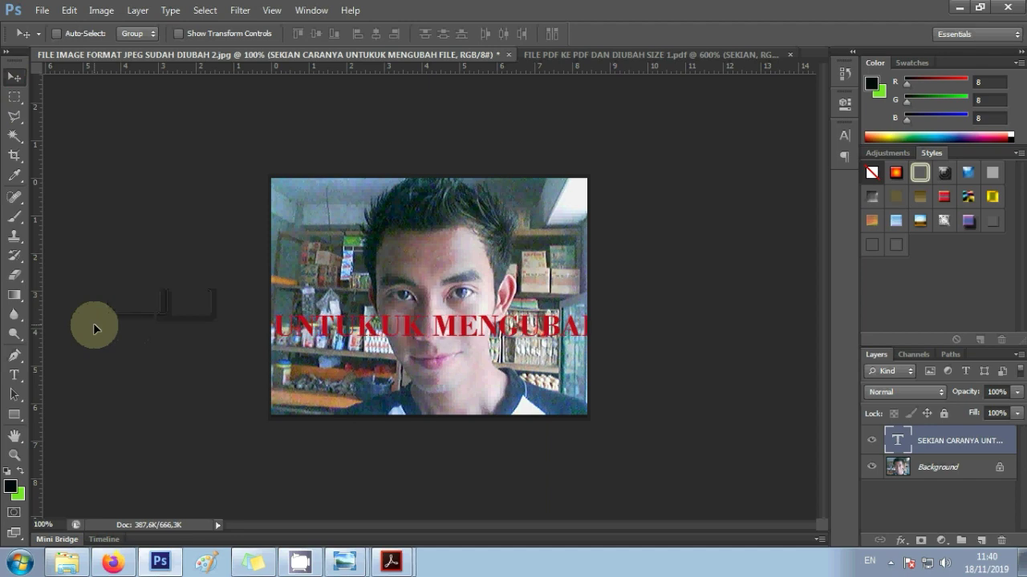
pyautogui.hotkey('ctrl', 't')
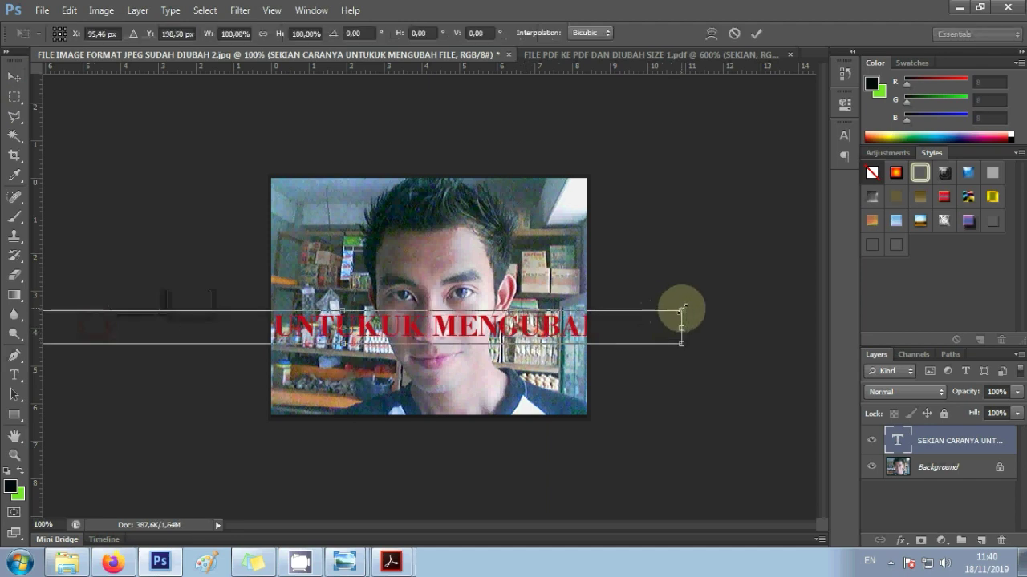
pyautogui.moveTo(682, 308)
pyautogui.mouseDown()
pyautogui.moveTo(590, 308)
pyautogui.moveTo(676, 310)
pyautogui.mouseUp()
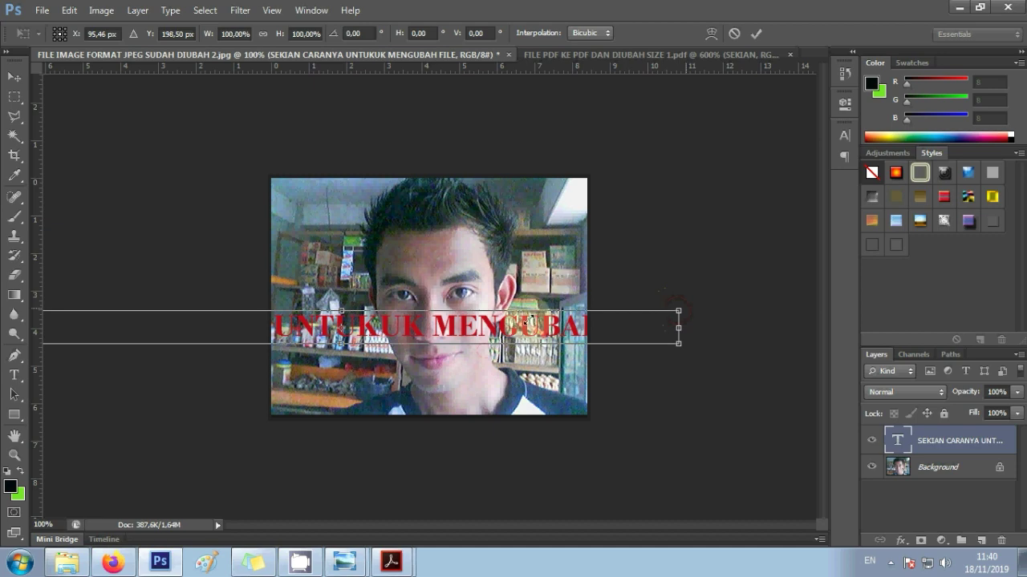
pyautogui.moveTo(562, 322); pyautogui.dragTo(429, 348)
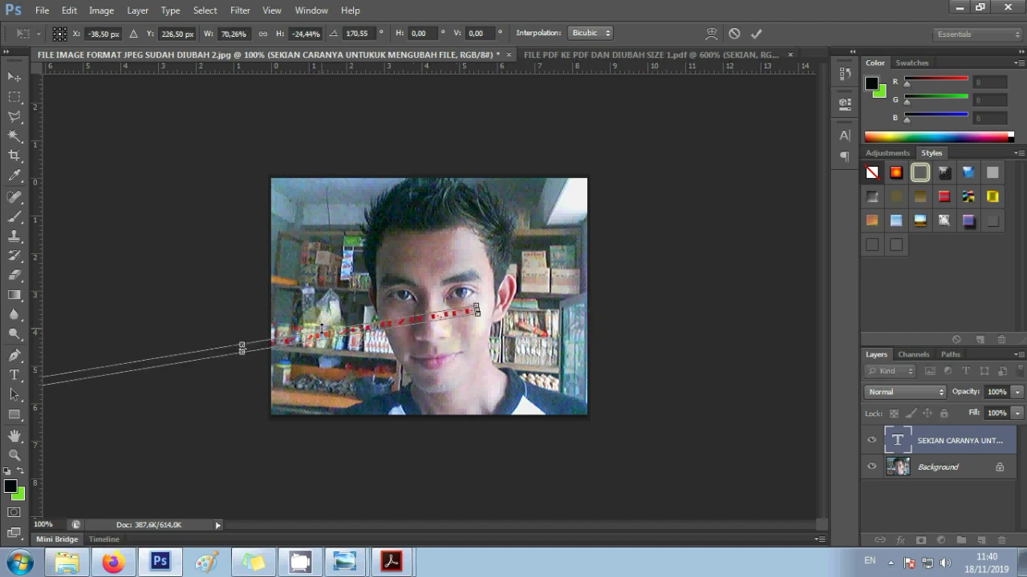
pyautogui.click(243, 351)
pyautogui.moveTo(244, 350); pyautogui.dragTo(251, 406)
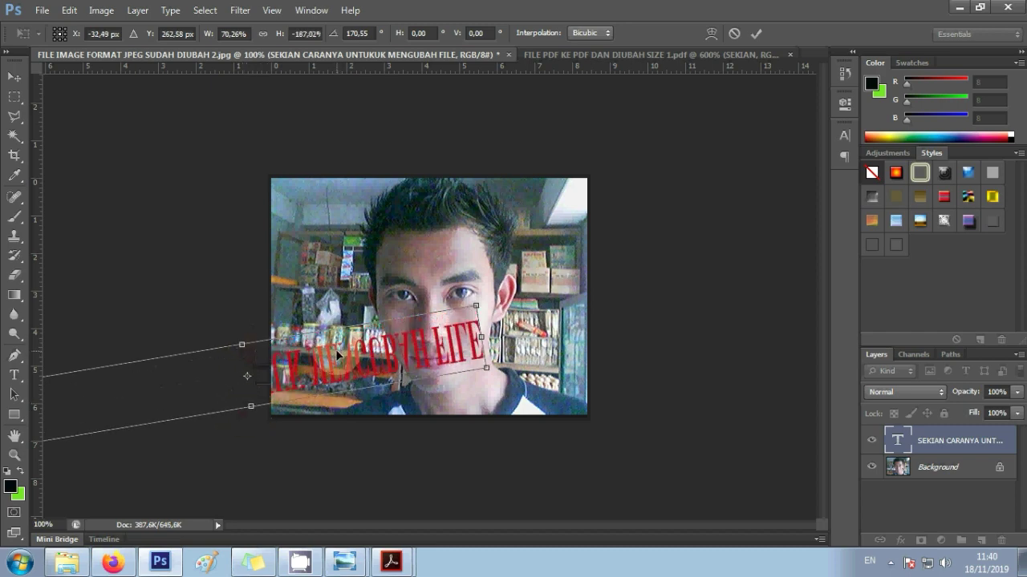
pyautogui.click(195, 241)
pyautogui.press('Escape')
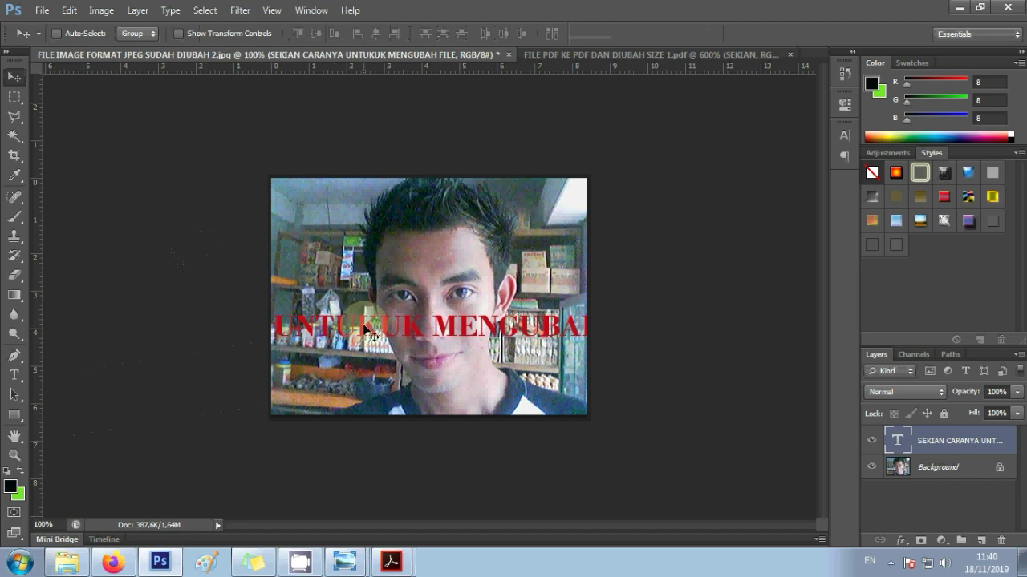
# - Squeeze the caption to about 32% width so it fits across the lower face
pyautogui.hotkey('ctrl', 't')
pyautogui.click(680, 312)
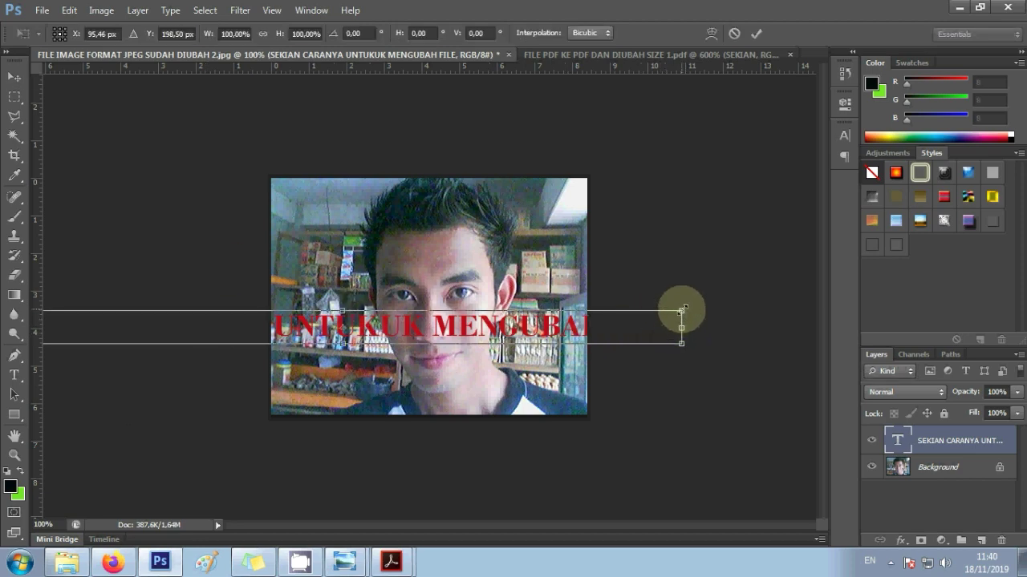
pyautogui.moveTo(681, 309)
pyautogui.mouseDown()
pyautogui.moveTo(185, 339)
pyautogui.moveTo(497, 356)
pyautogui.mouseUp()
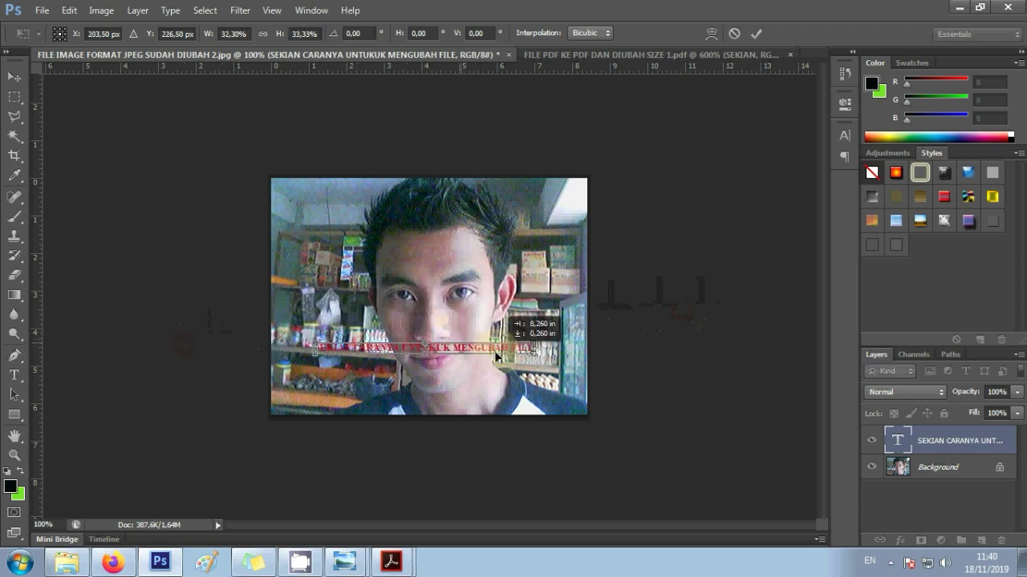
pyautogui.click(417, 337)
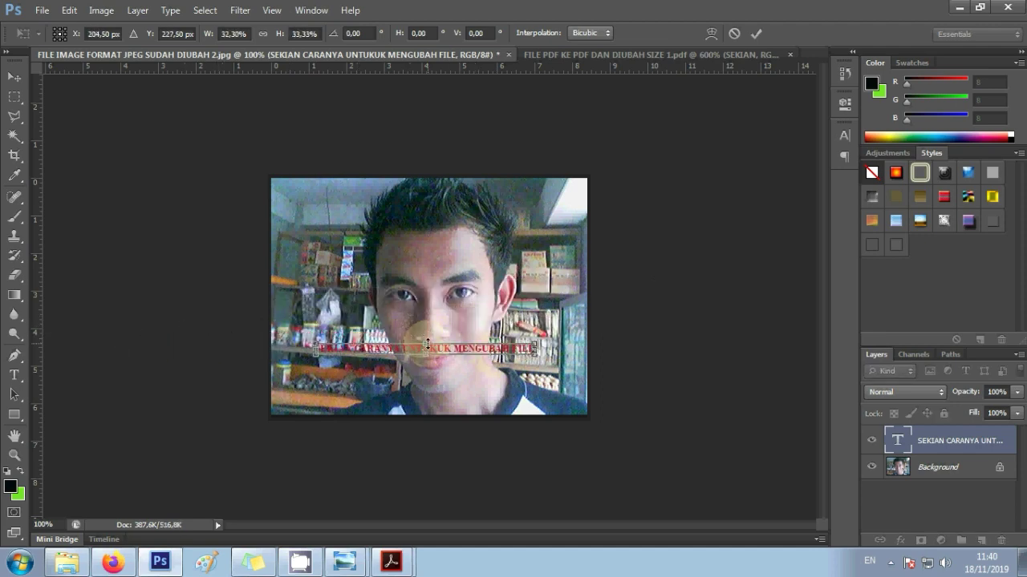
pyautogui.hotkey('ctrl', '+')
pyautogui.hotkey('ctrl', '+')
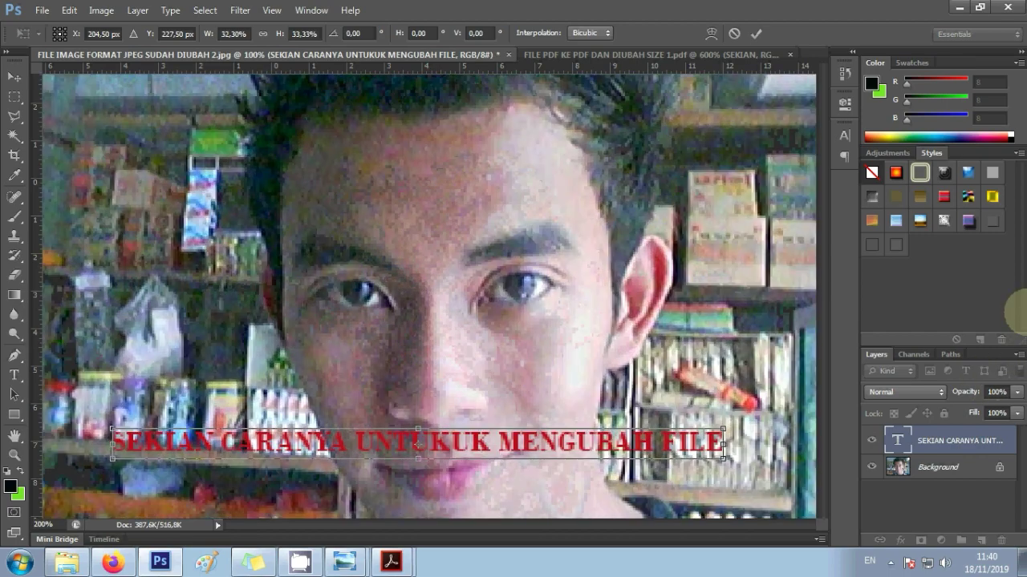